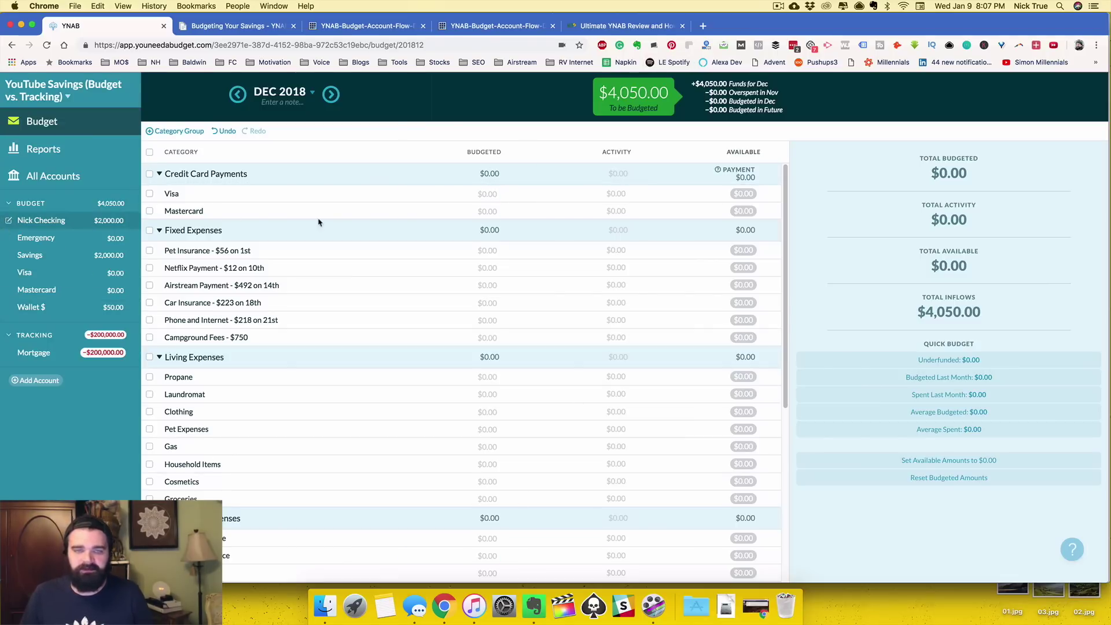
Review the starting balance transactions in the checking, Savings and Wallet $ accounts
left_click(497, 197)
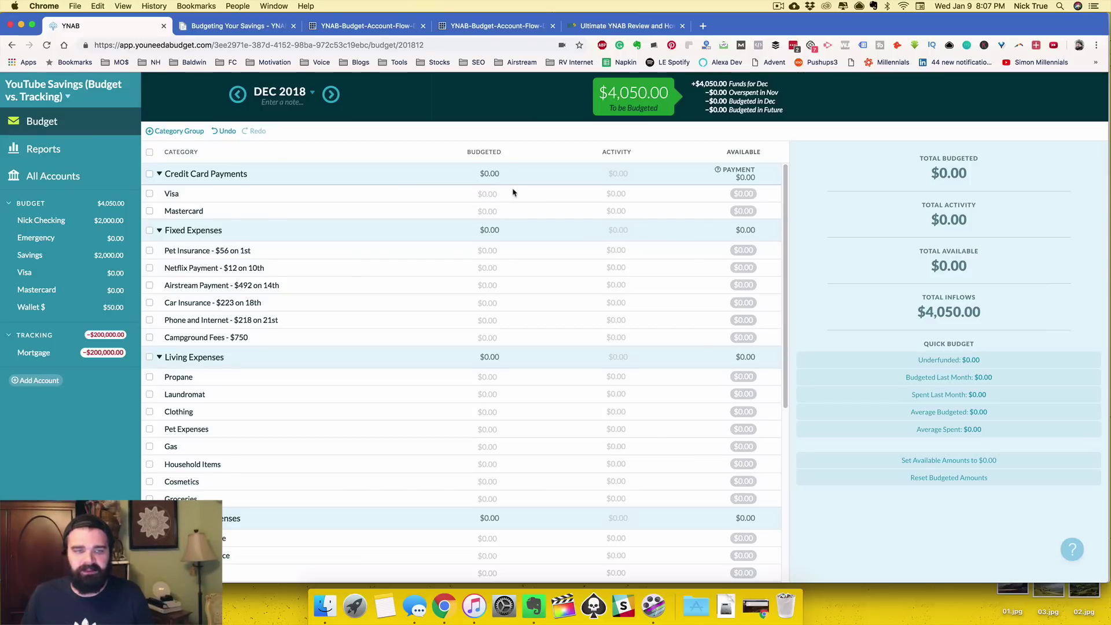
left_click(58, 223)
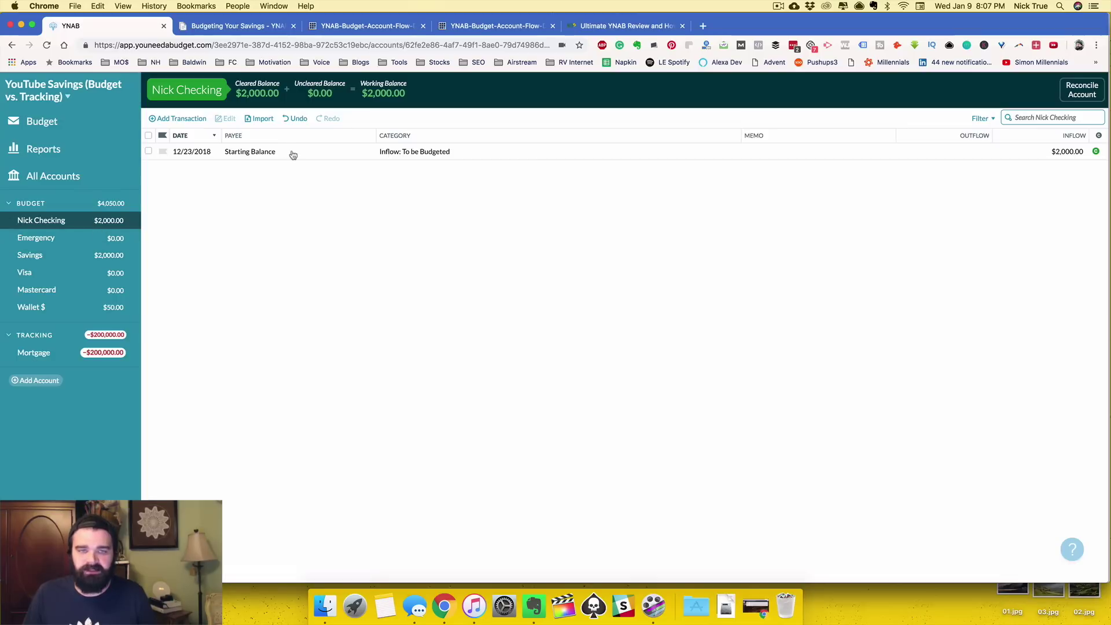
left_click(366, 151)
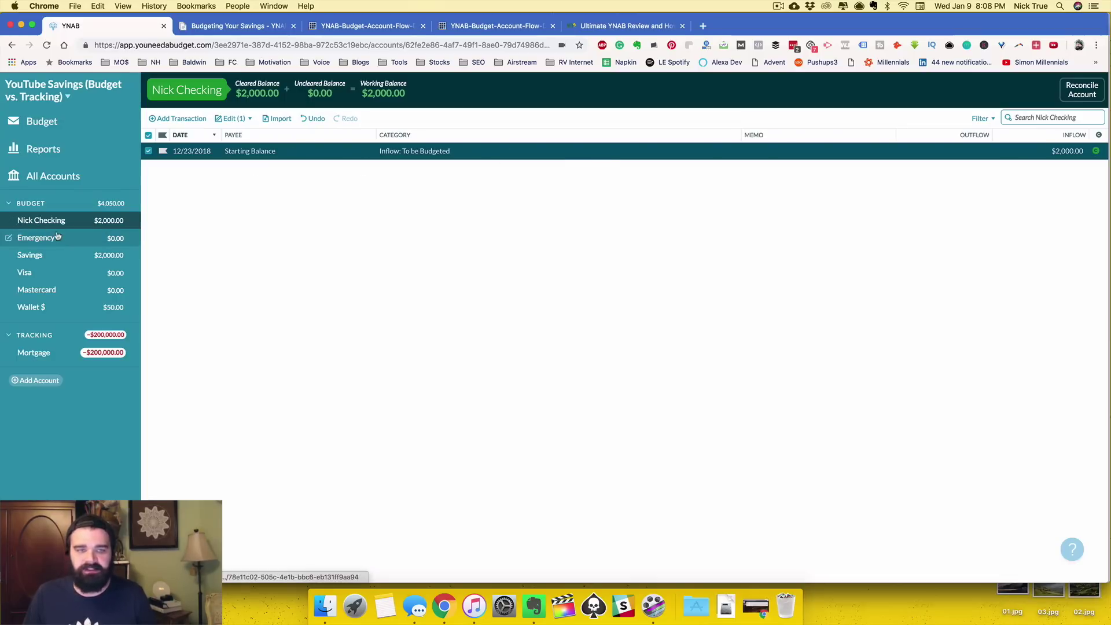
left_click(63, 256)
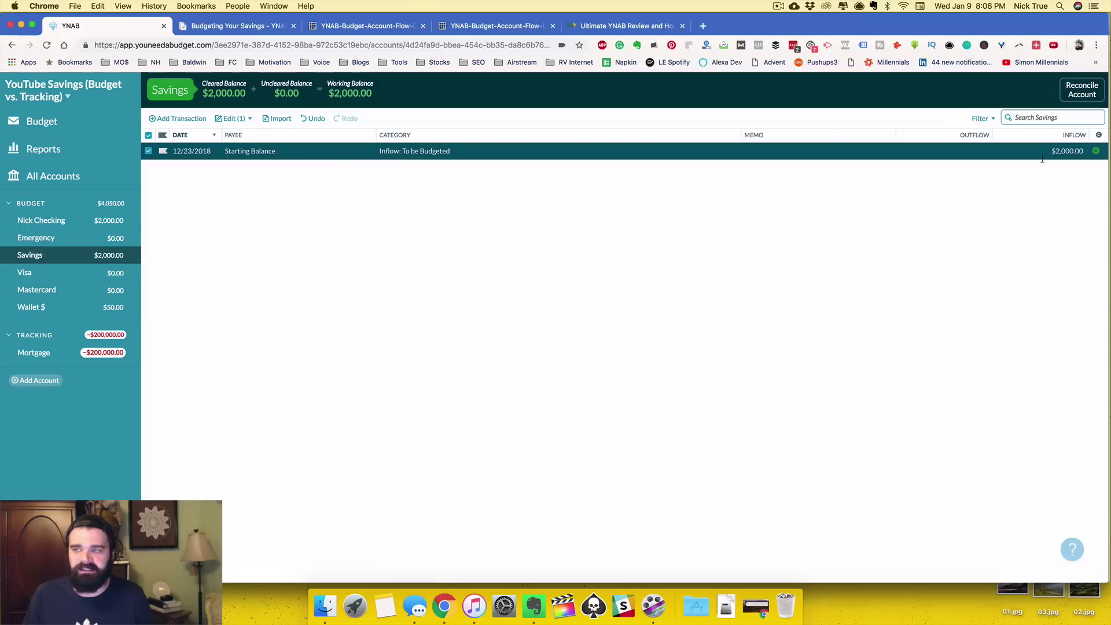
left_click(104, 310)
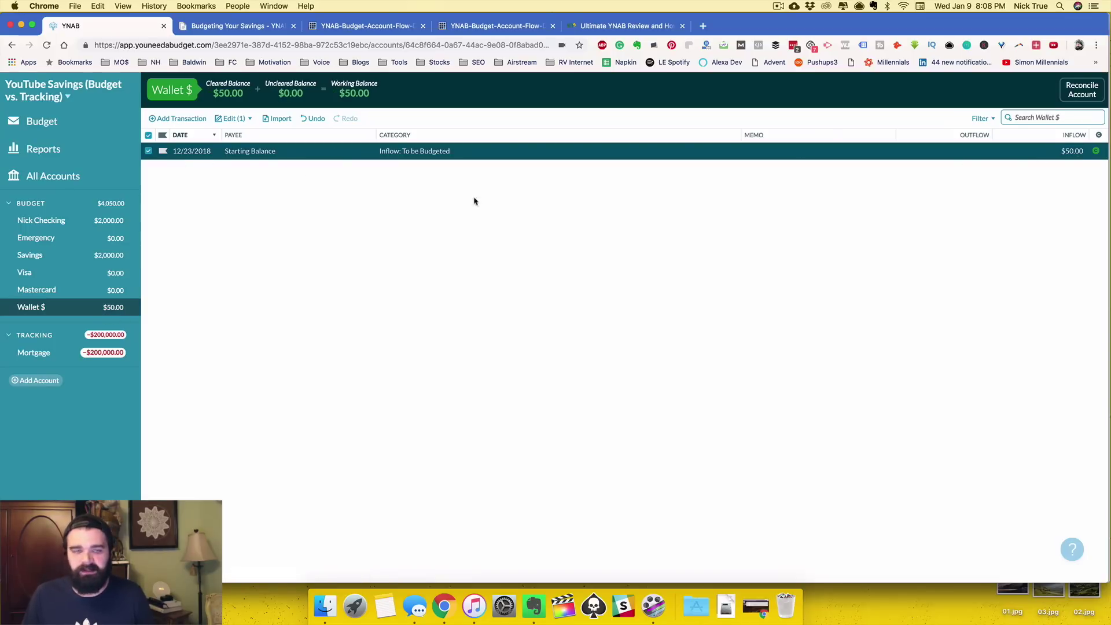
Return to the December 2018 budget and look through its category groups from Credit Card Payments to Savings
left_click(68, 128)
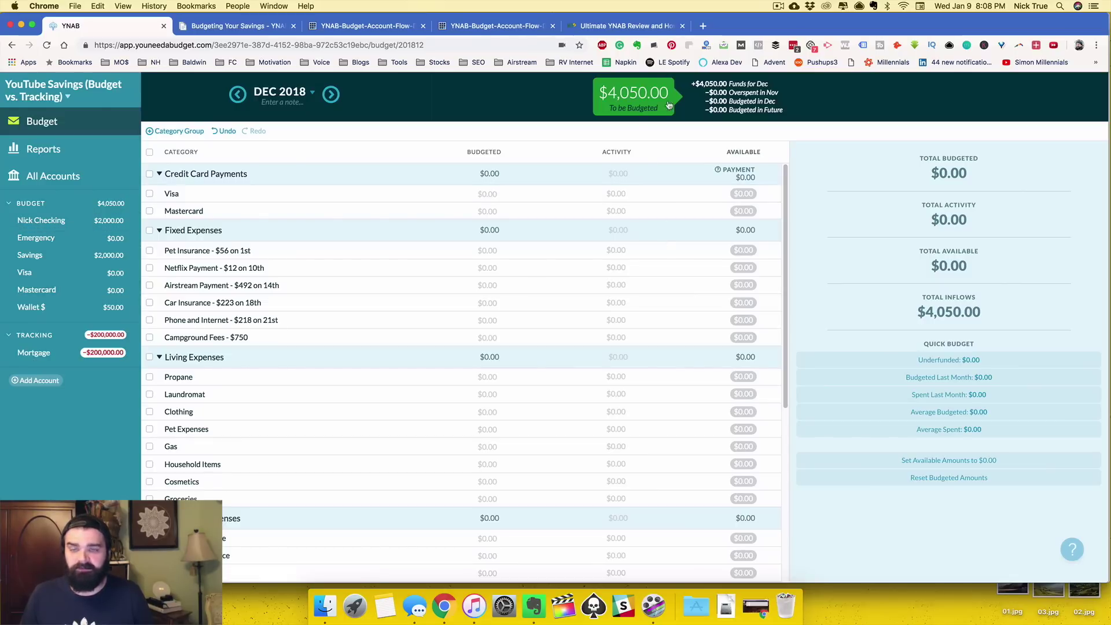
left_click(473, 211)
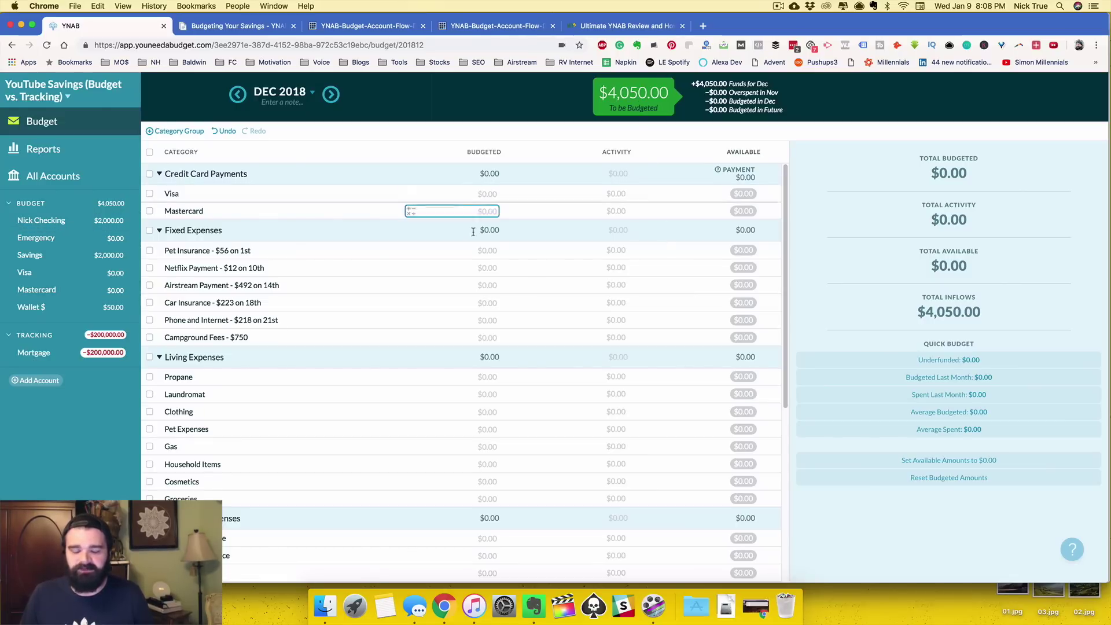
left_click(486, 301)
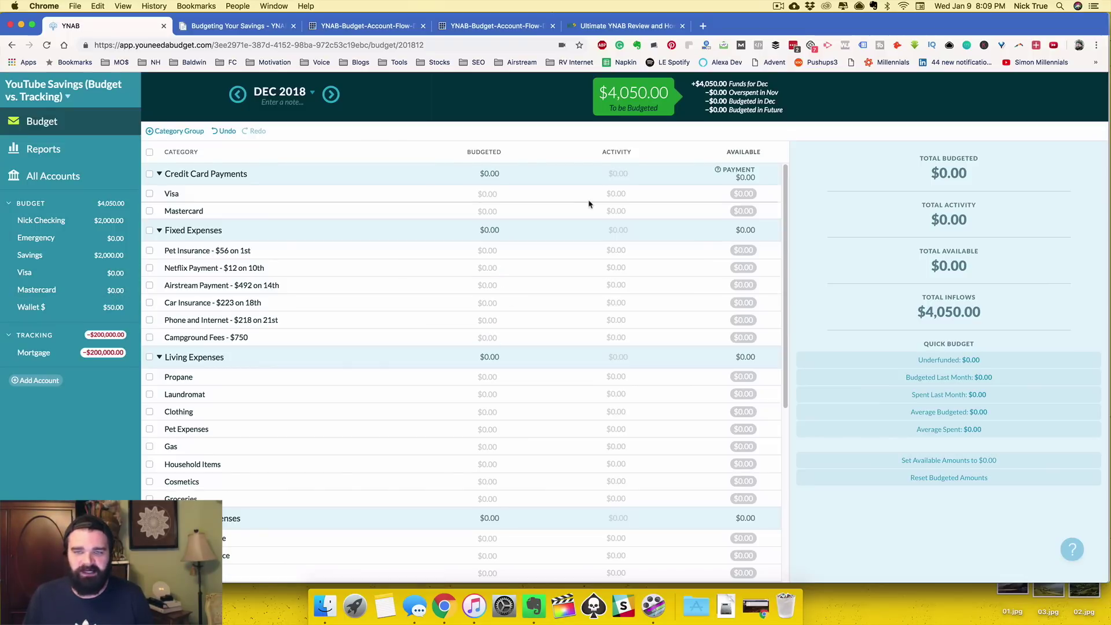
scroll(471, 330, "down", 4)
scroll(473, 347, "down", 1)
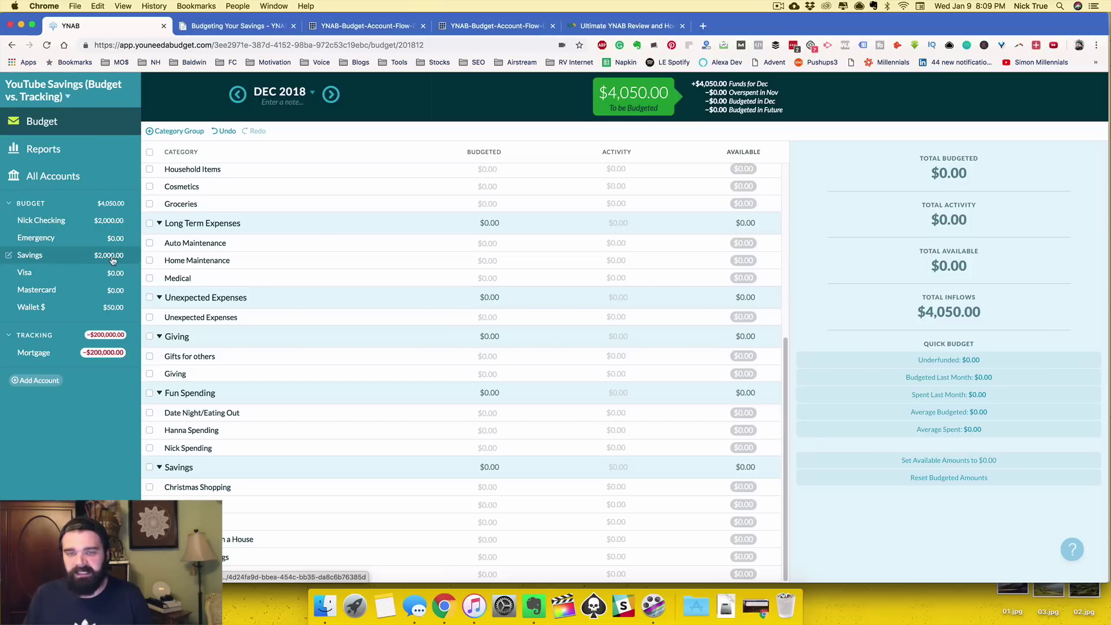
left_click(486, 314)
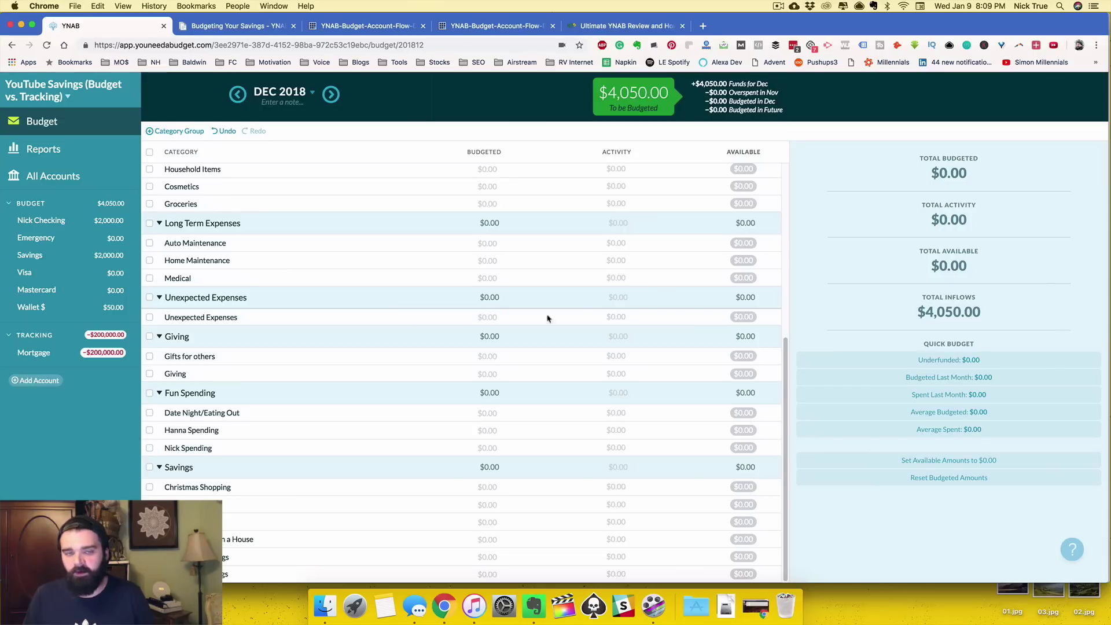
scroll(514, 384, "up", 5)
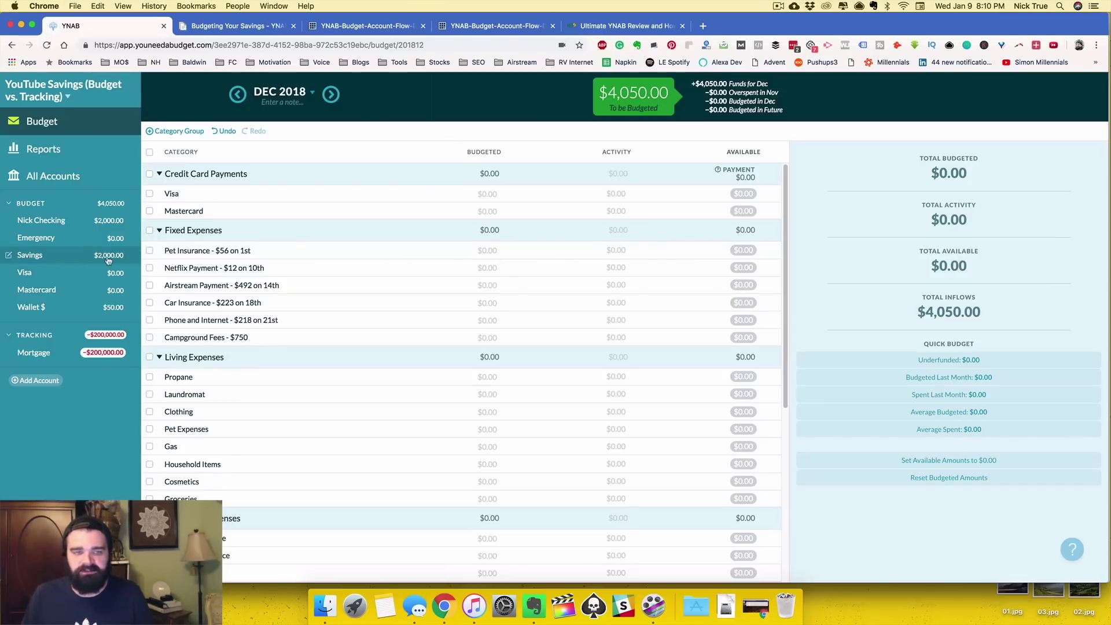
In the Savings group for December 2018, budget $90 for Christmas Shopping and $200 for Kayaks
scroll(596, 272, "down", 5)
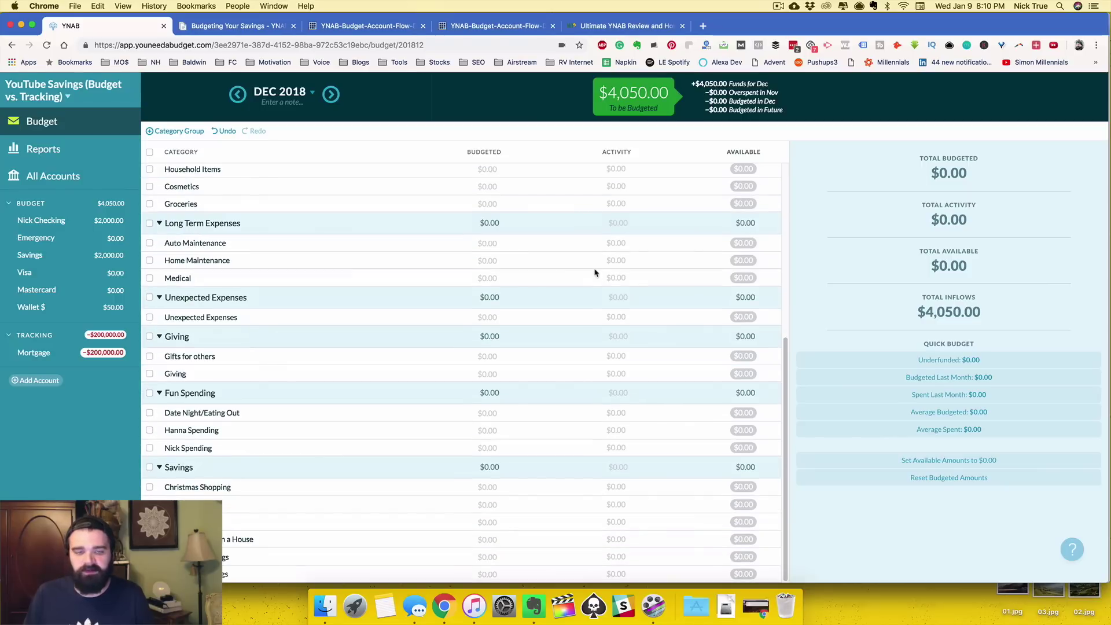
left_click(510, 493)
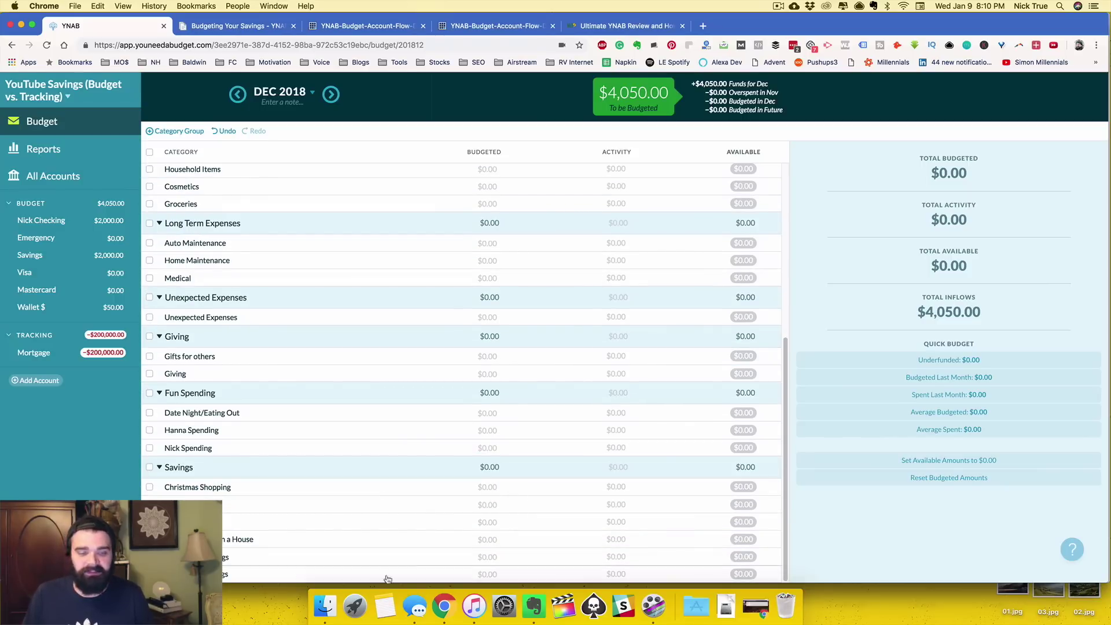
left_click(489, 498)
left_click(489, 489)
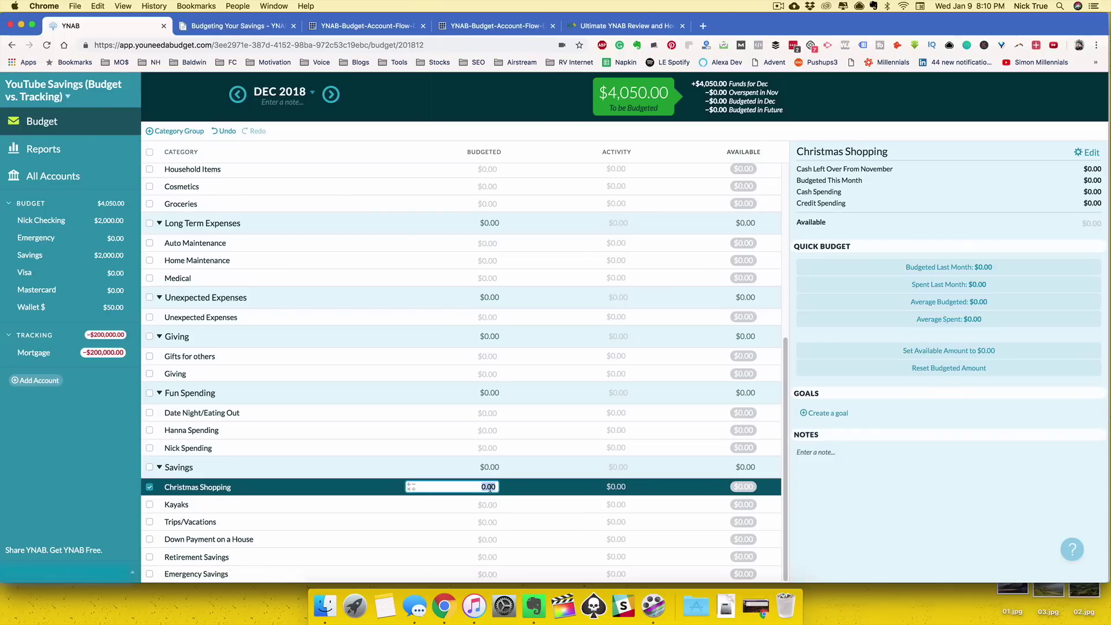
type("90")
key("Return")
type("2")
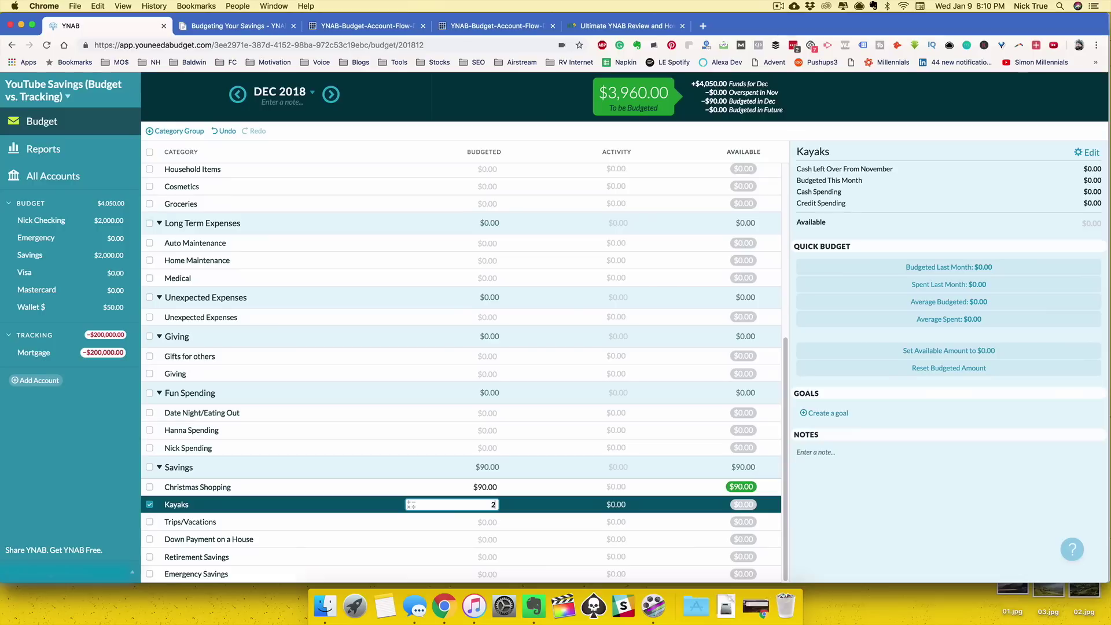
type("00")
key("Return")
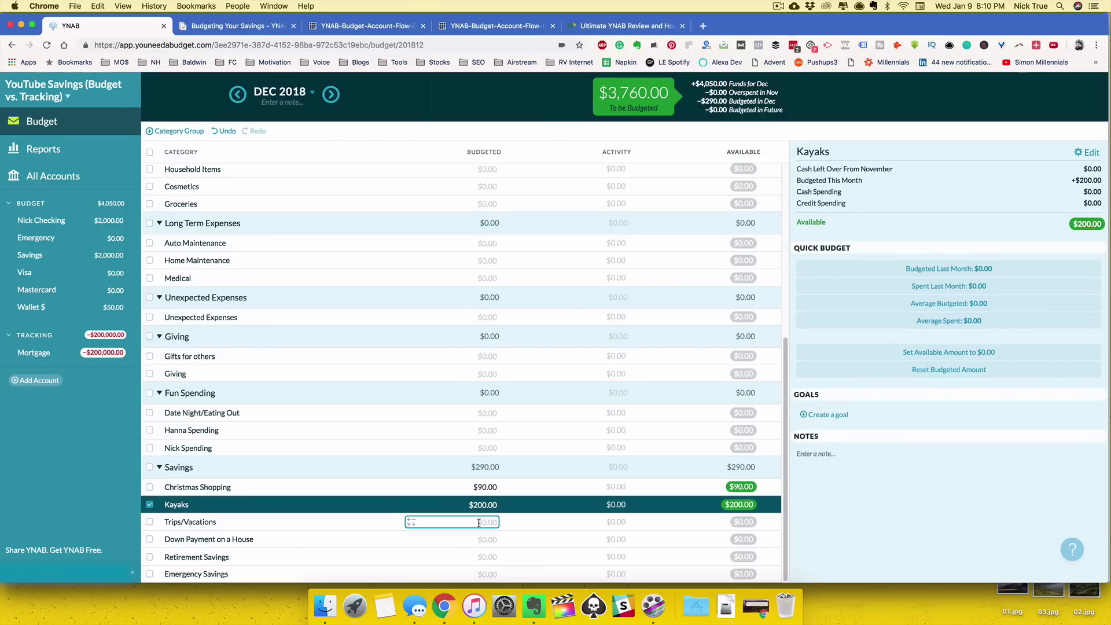
Budget $100 for Trips/Vacations and $610 for Down Payment on a House
type("100")
key("Return")
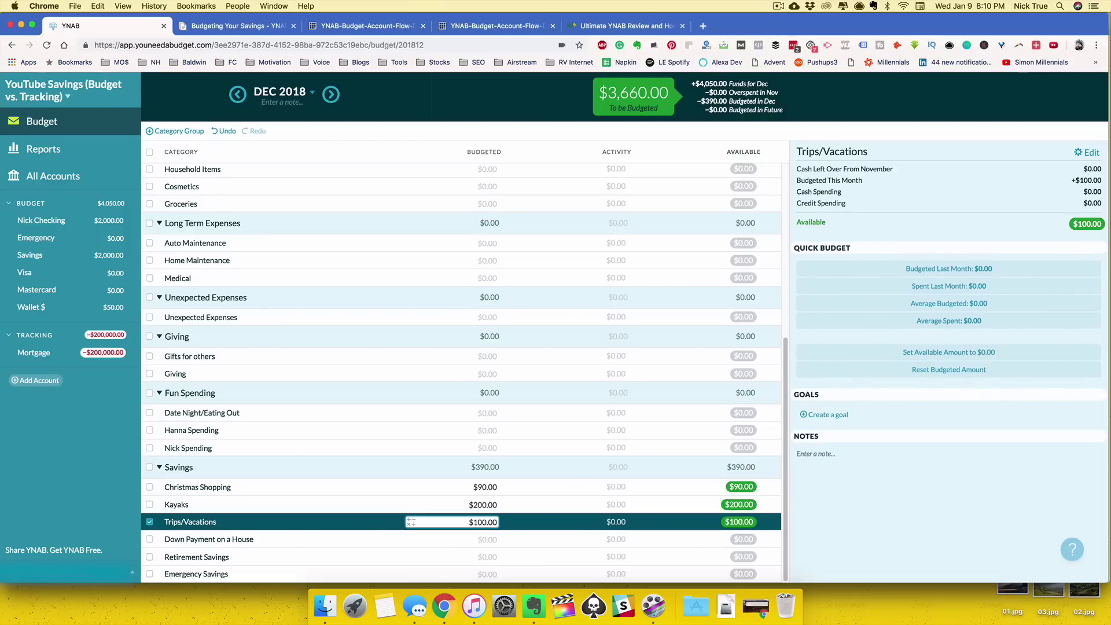
type("610")
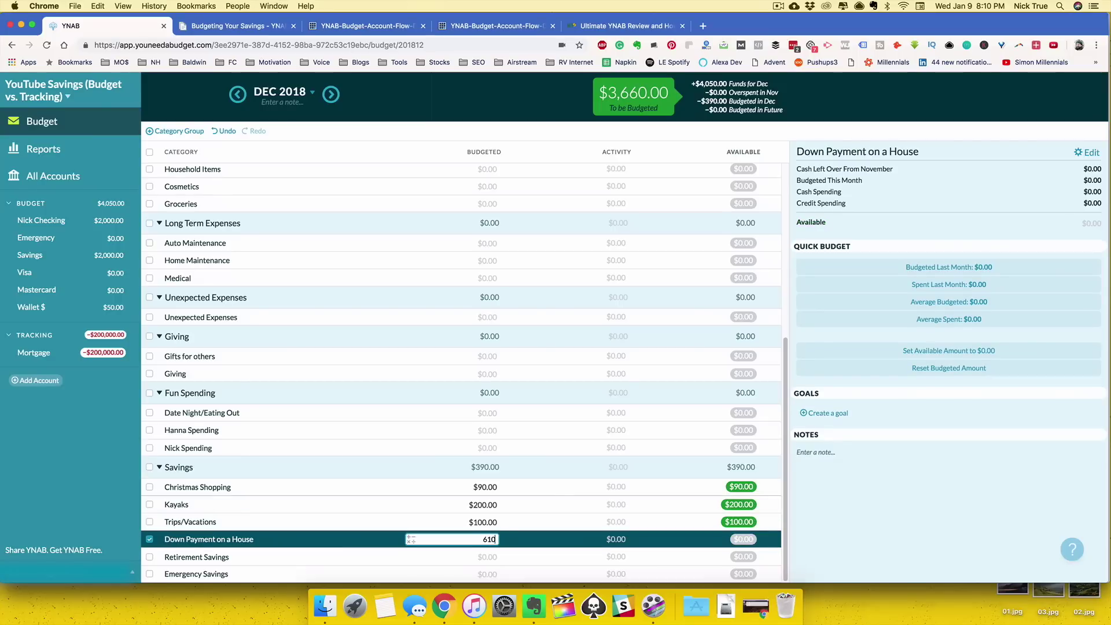
key("Return")
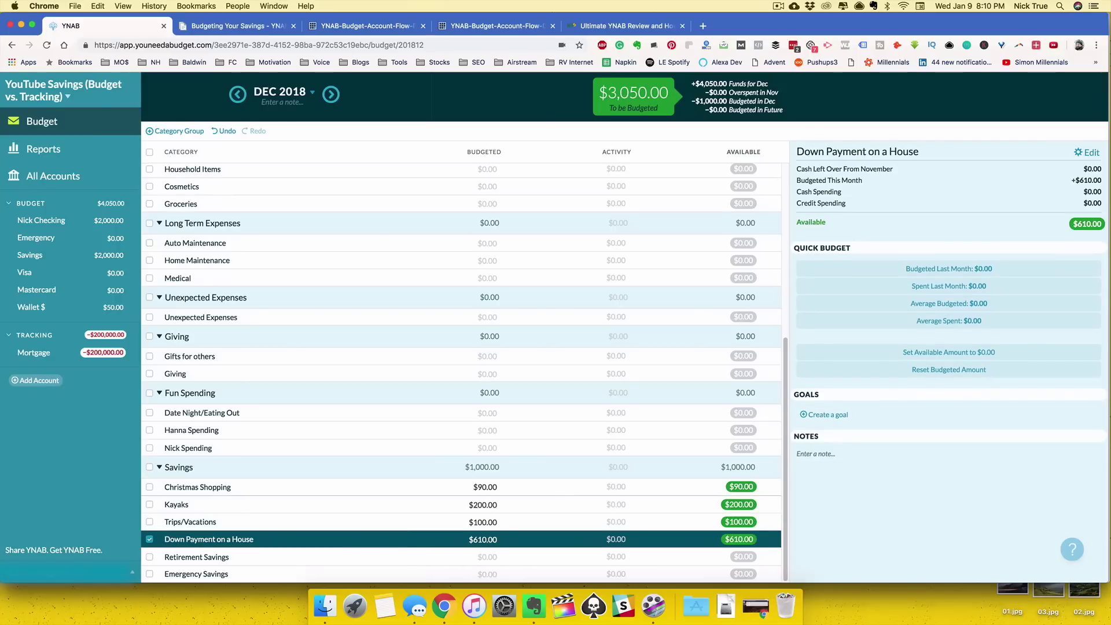
Budget $1,000 for Emergency Savings in December 2018, skipping Retirement Savings
left_click(480, 573)
type("1,00")
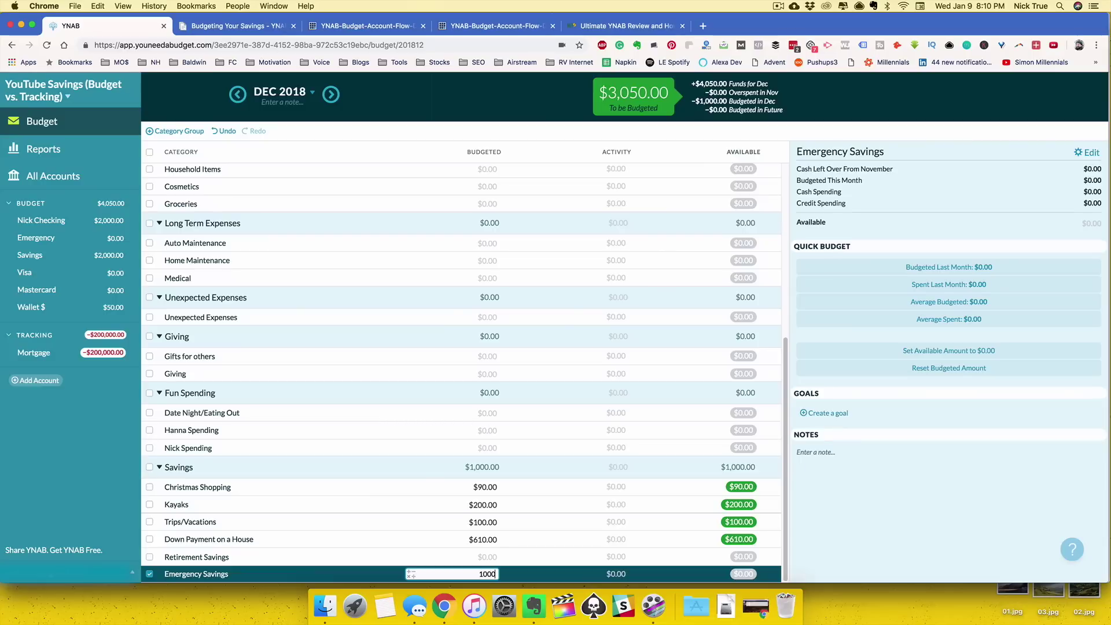
type("0")
key("Return")
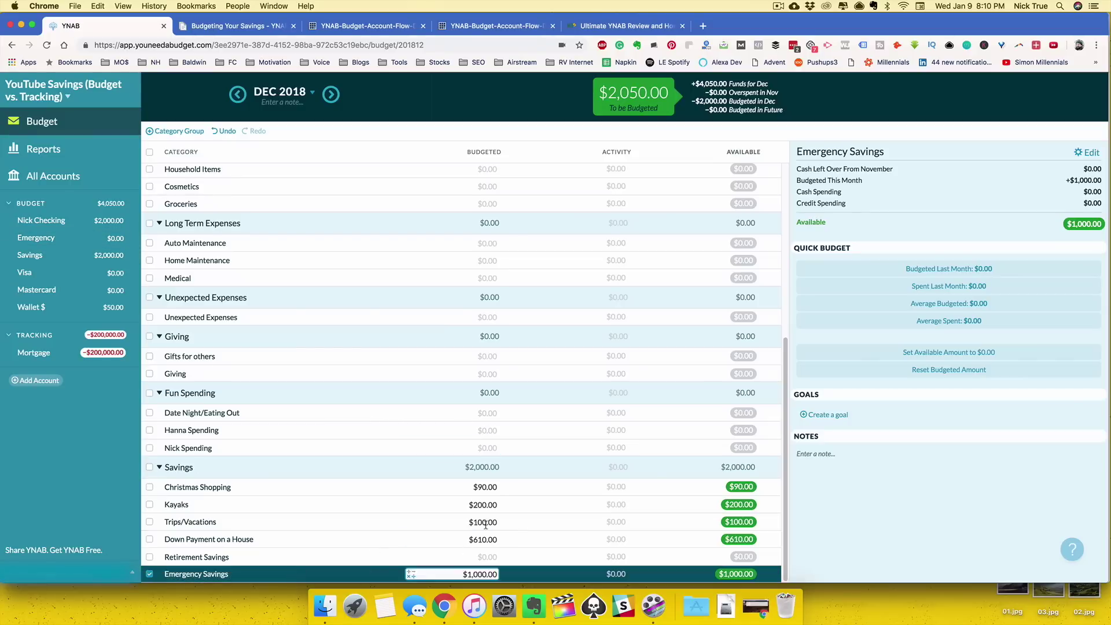
left_click(436, 504)
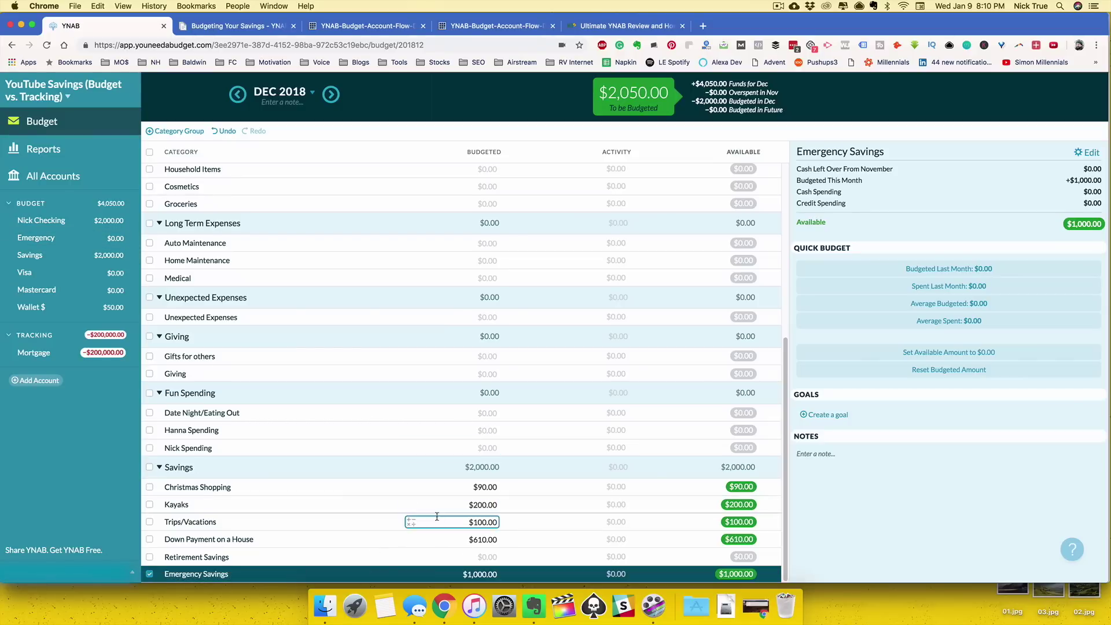
left_click(443, 488)
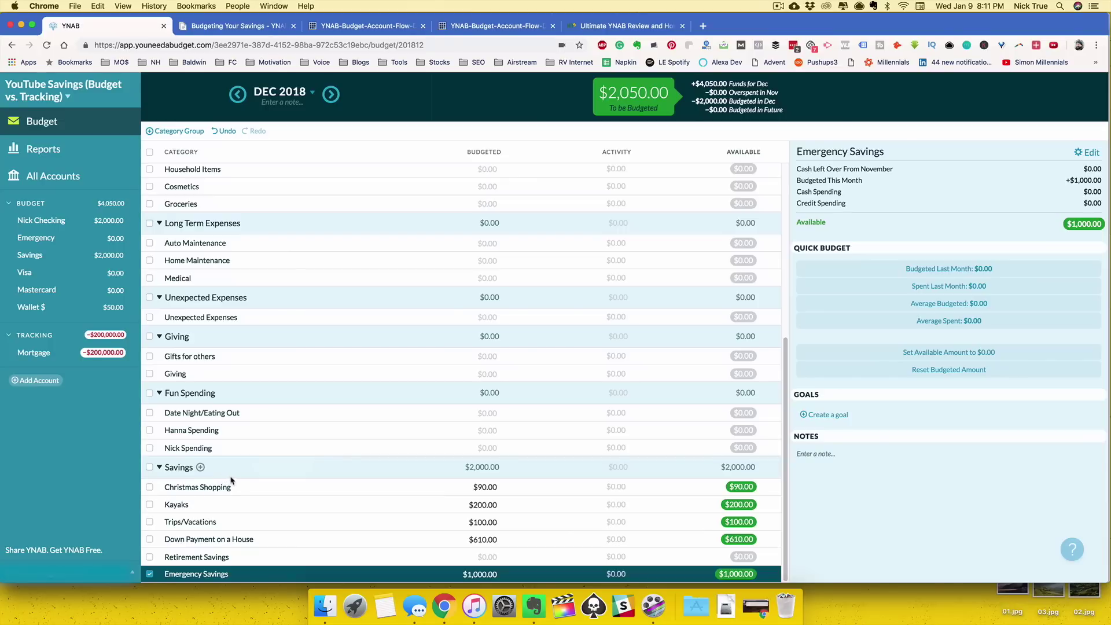
Rename the Savings category group to "Quality of life"
left_click(166, 488)
left_click(197, 464)
left_click(179, 468)
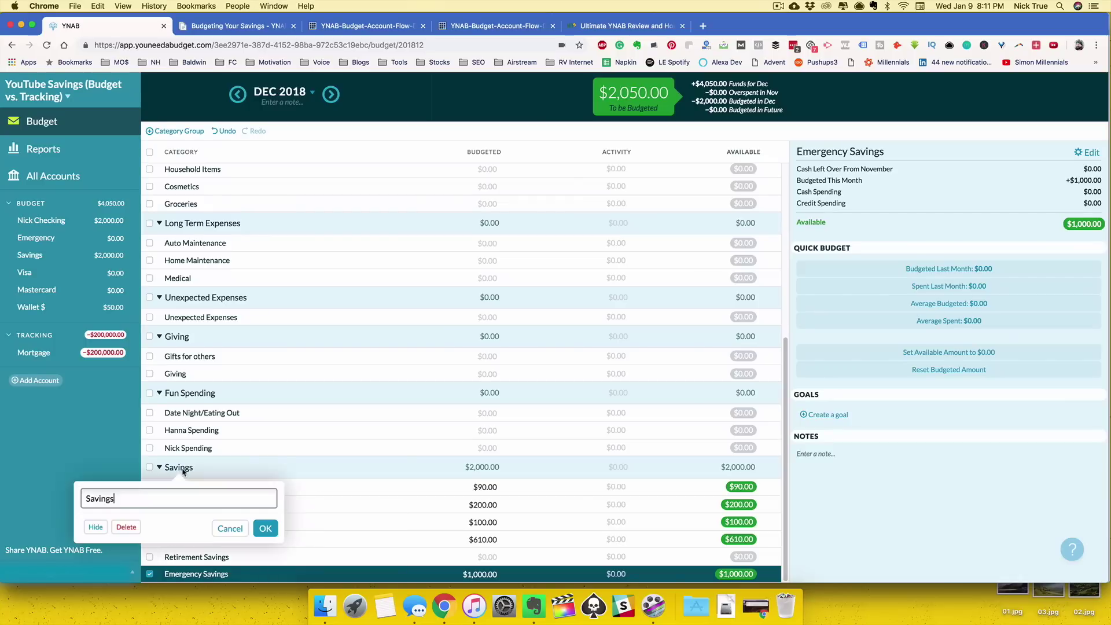
type("Q")
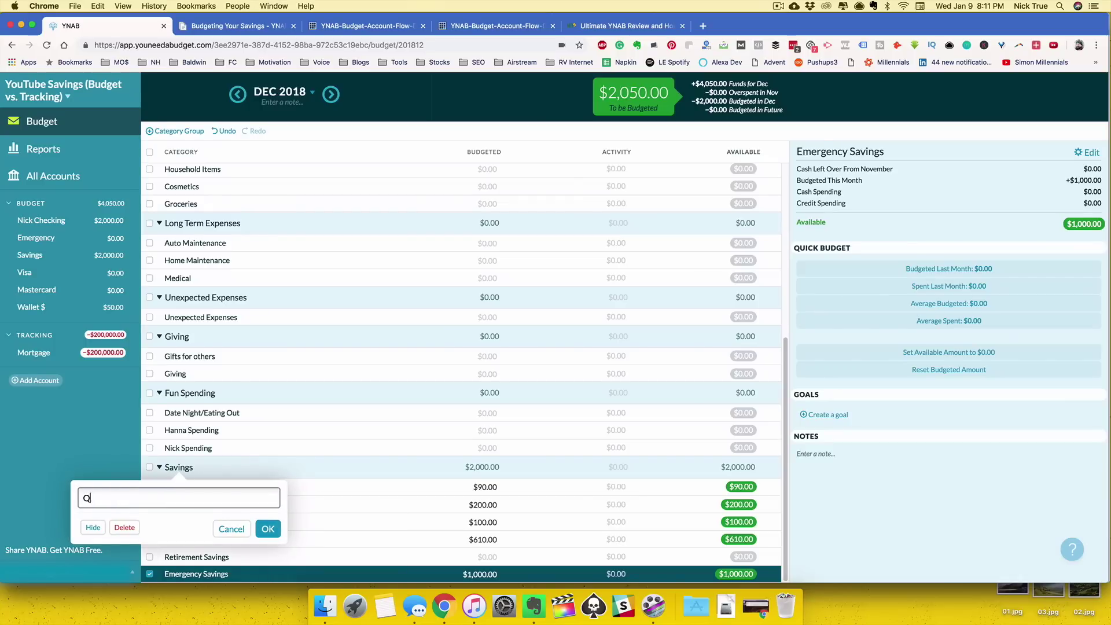
type("uality of life")
key("Return")
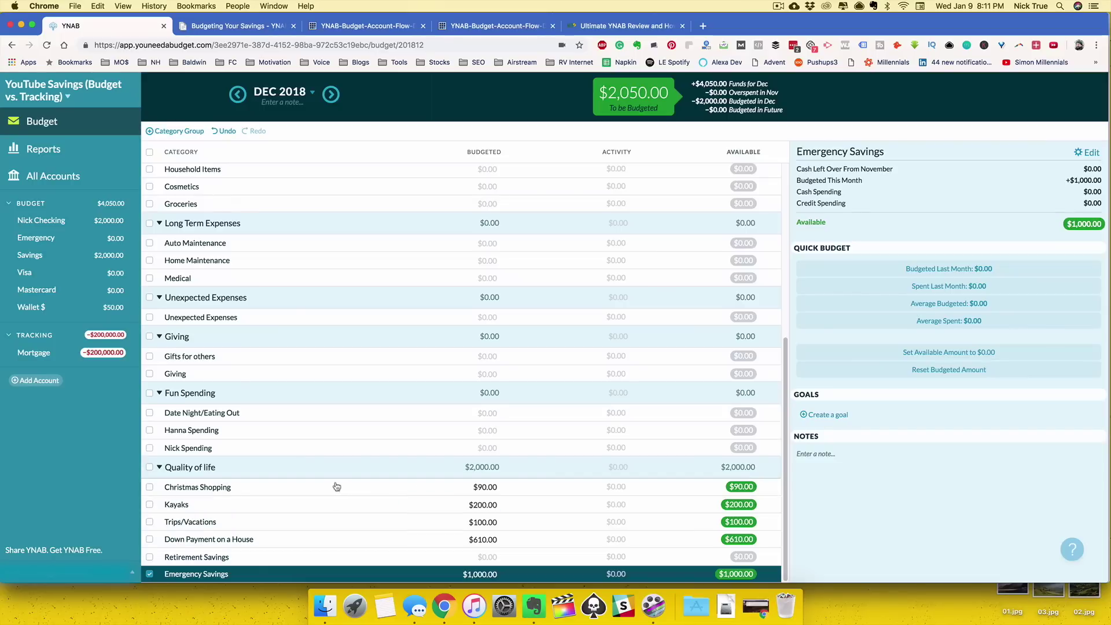
left_click(494, 519)
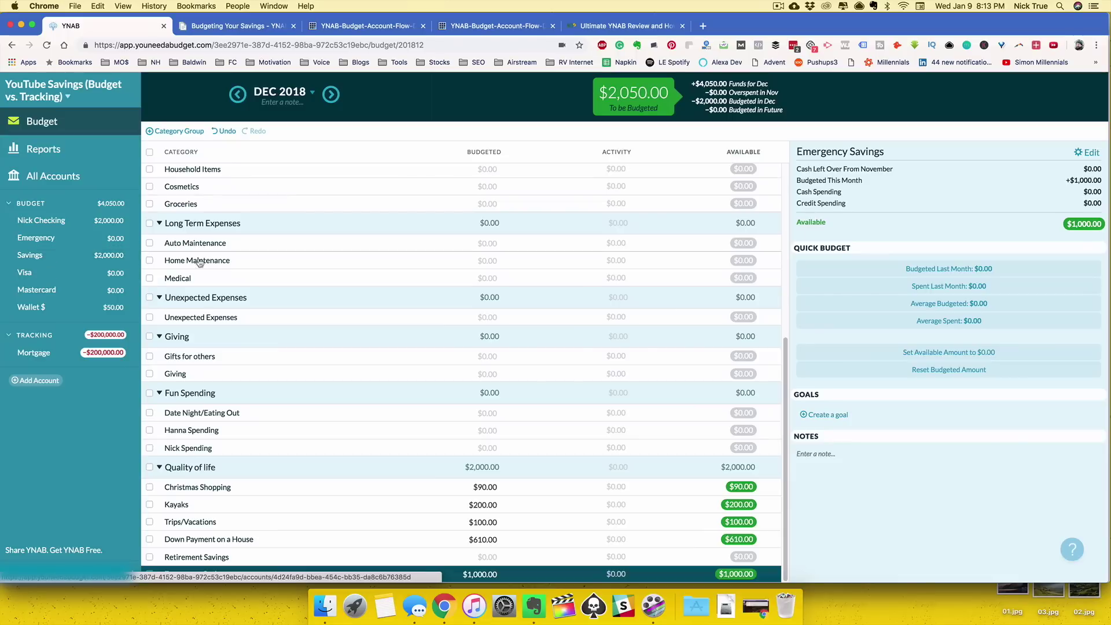
Switch to the January 2019 budget and examine the budgeted and available amounts from Fixed Expenses through Quality of life
left_click(330, 95)
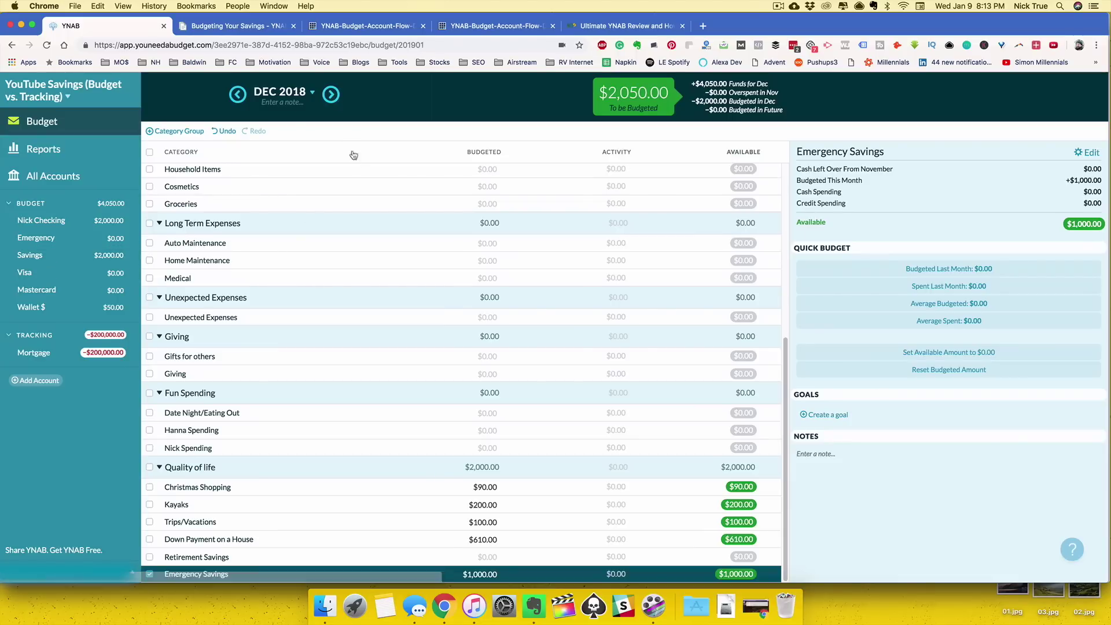
scroll(518, 236, "up", 5)
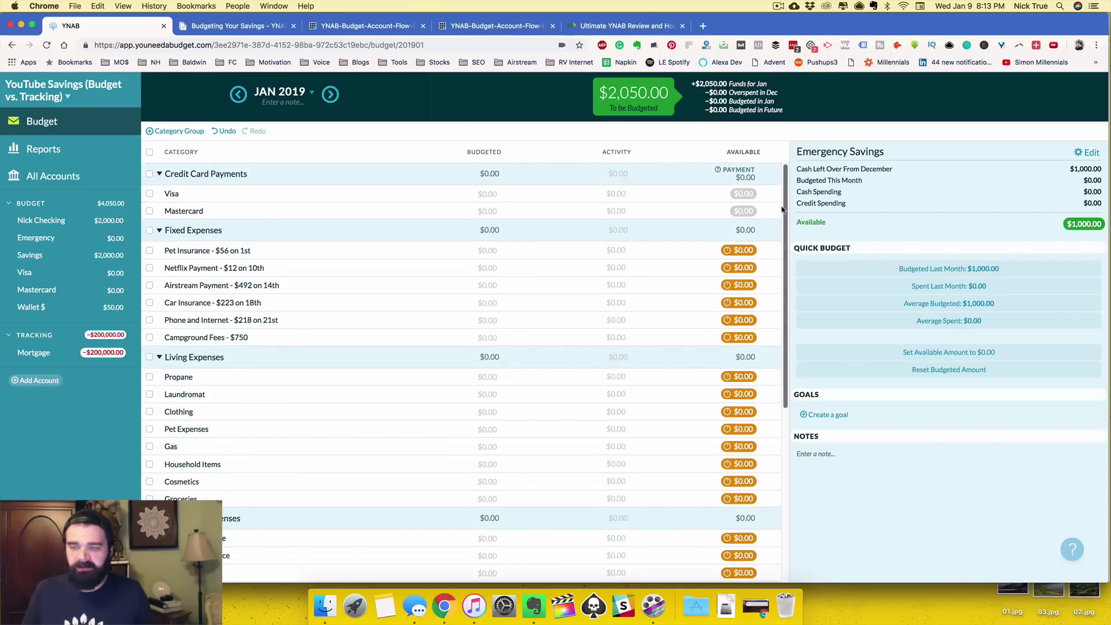
left_click(689, 254)
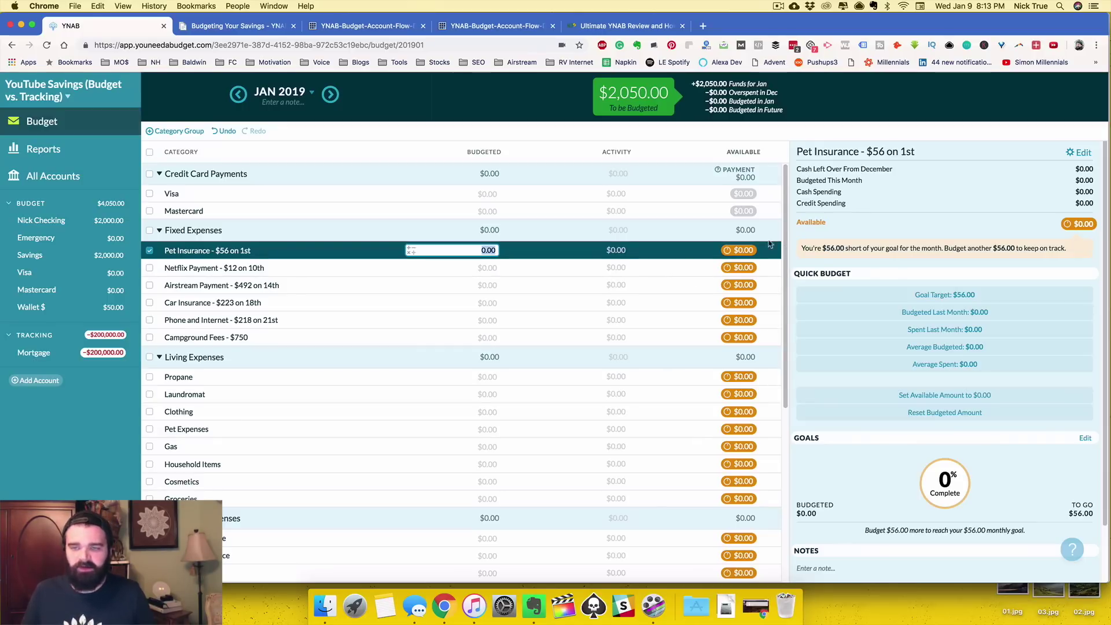
scroll(779, 310, "down", 5)
left_click_drag(779, 310, 788, 250)
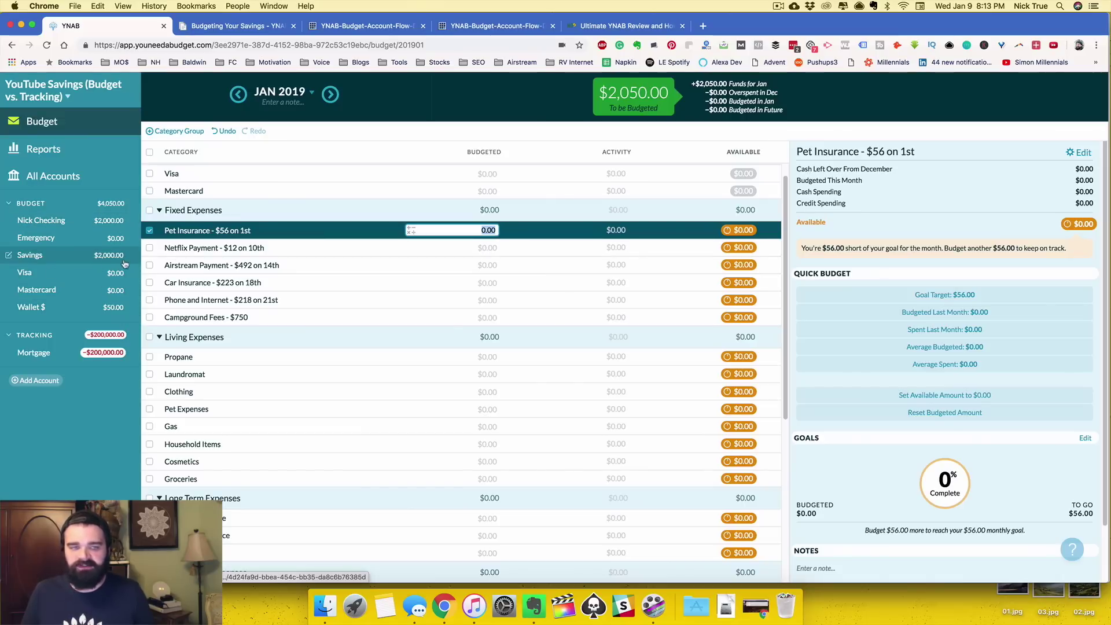
scroll(772, 399, "down", 5)
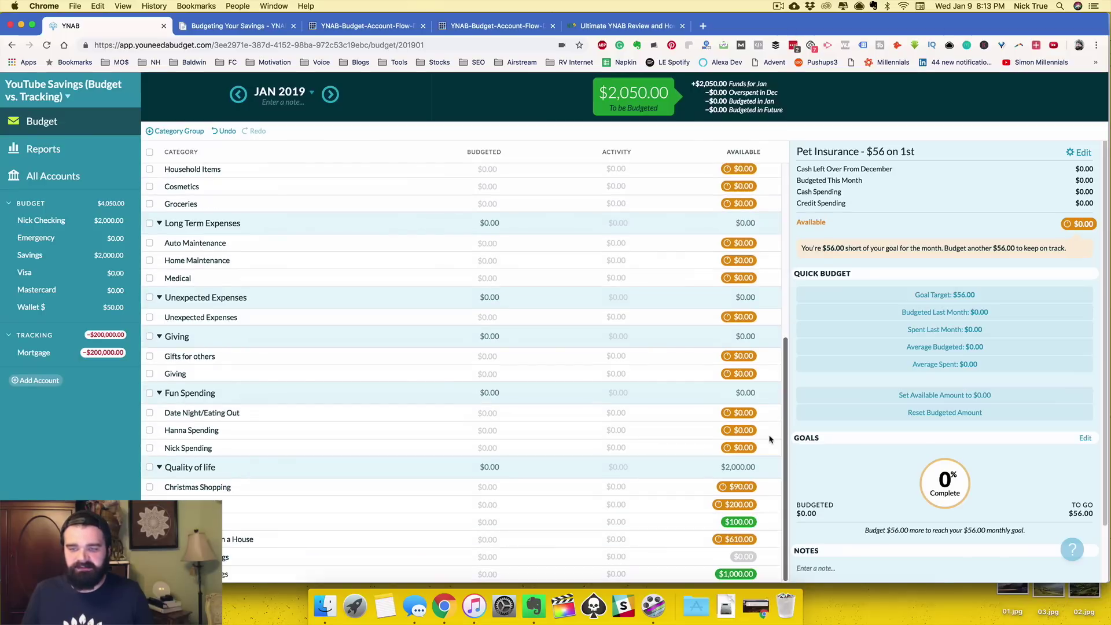
scroll(776, 405, "up", 5)
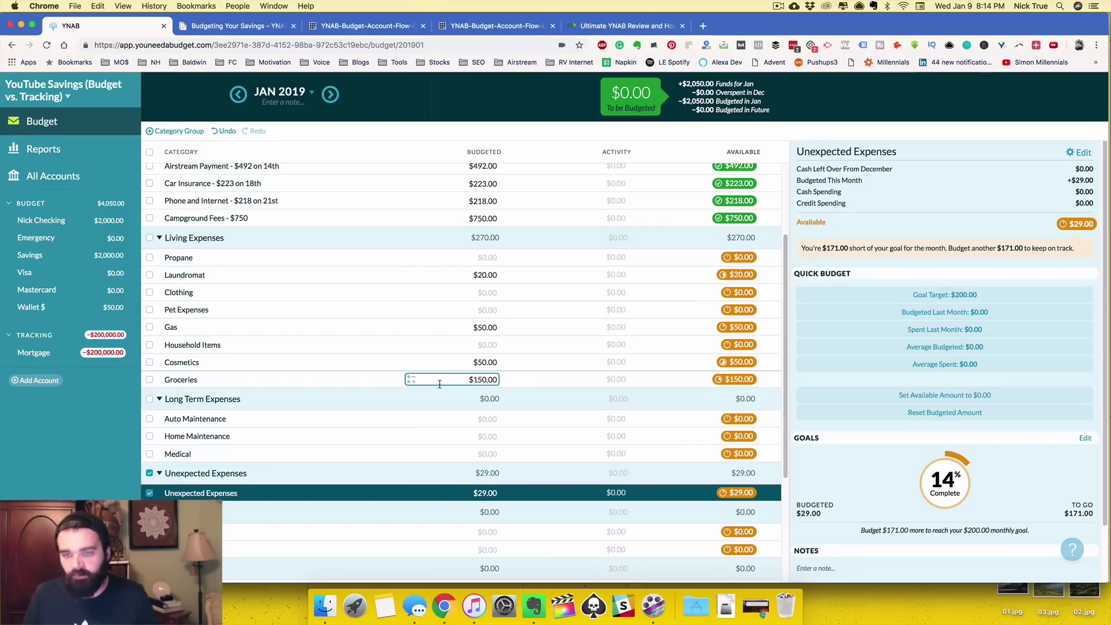
scroll(440, 383, "down", 3)
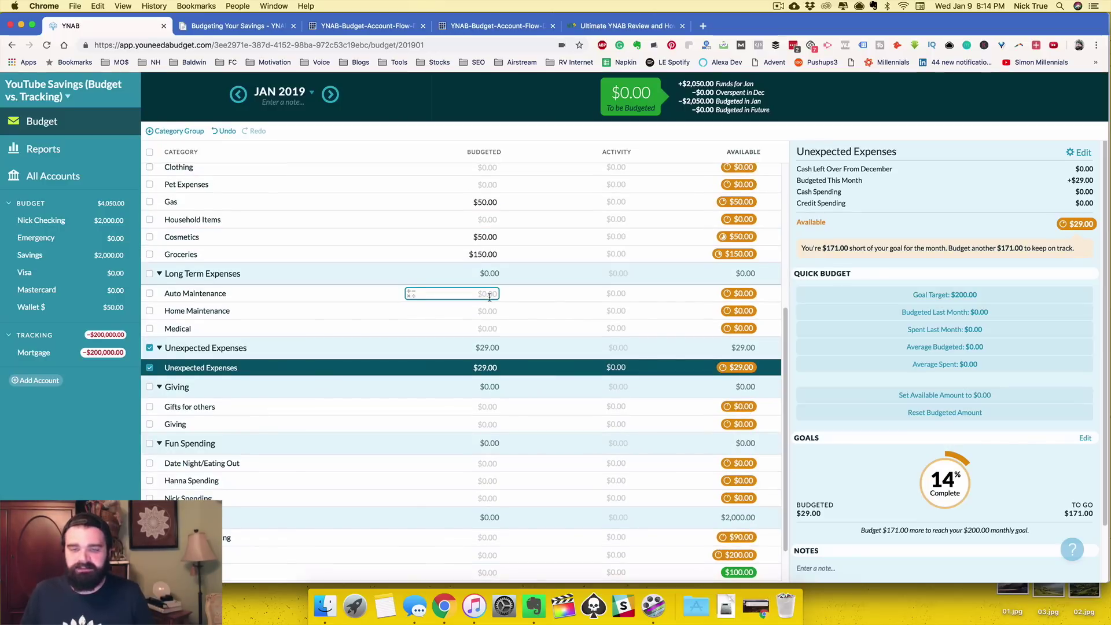
scroll(490, 296, "down", 1)
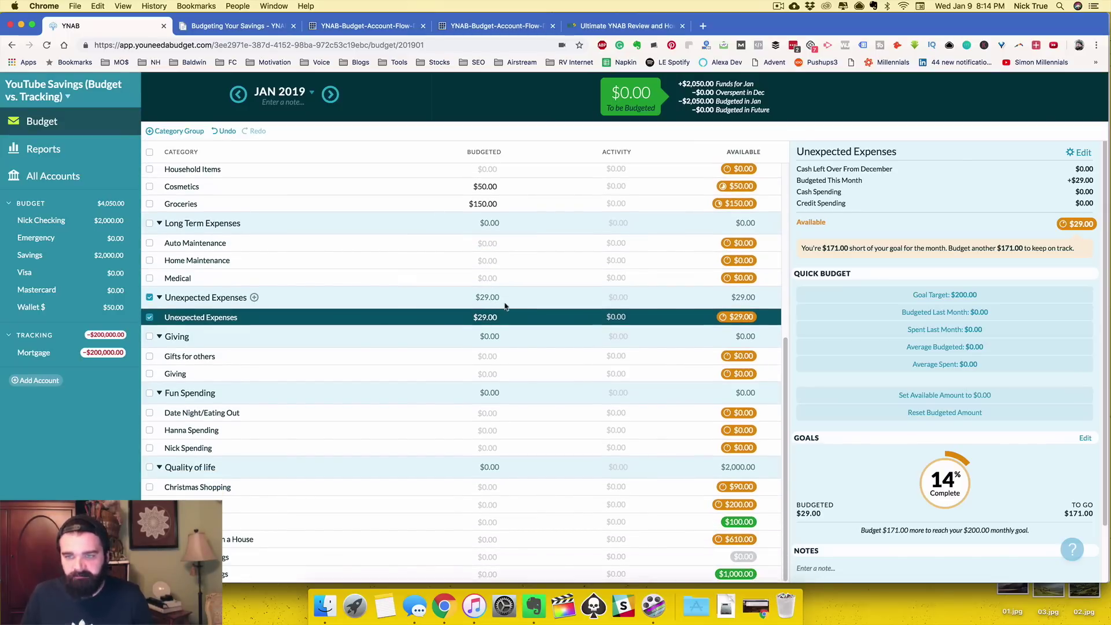
Inspect the January 2019 goal and carryover details of the Quality of life categories, from Christmas Shopping through Retirement Savings
left_click(539, 490)
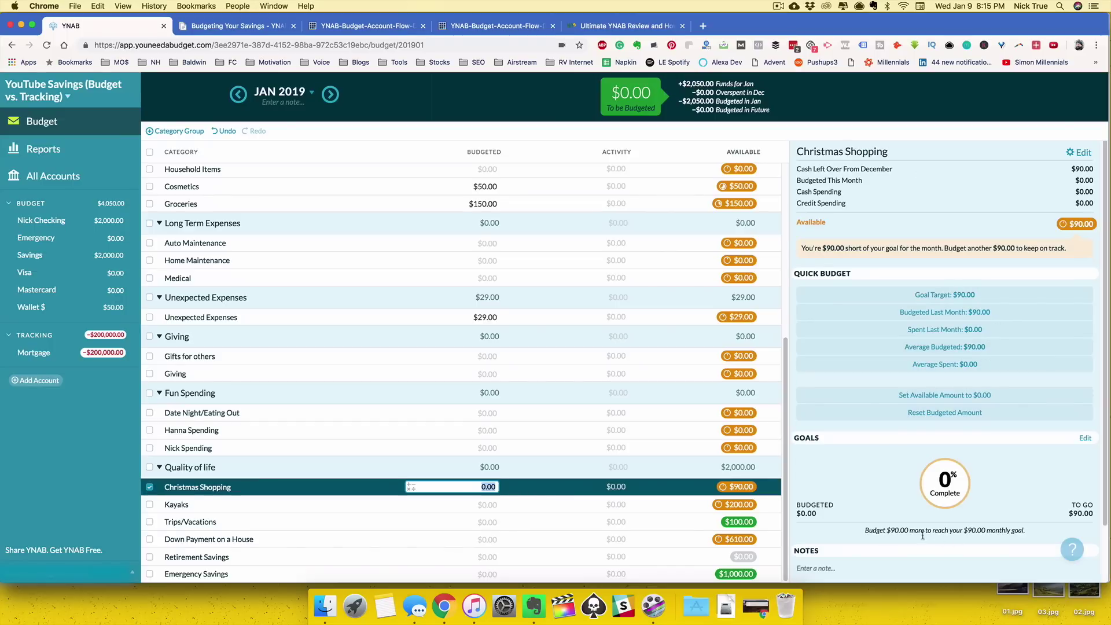
left_click(529, 508)
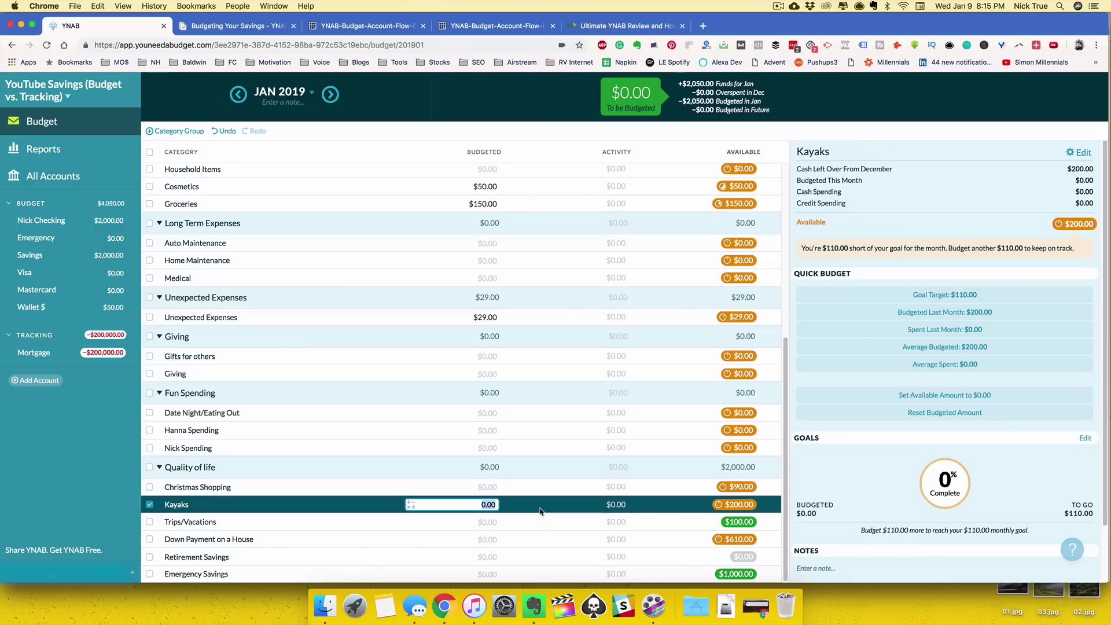
left_click(547, 540)
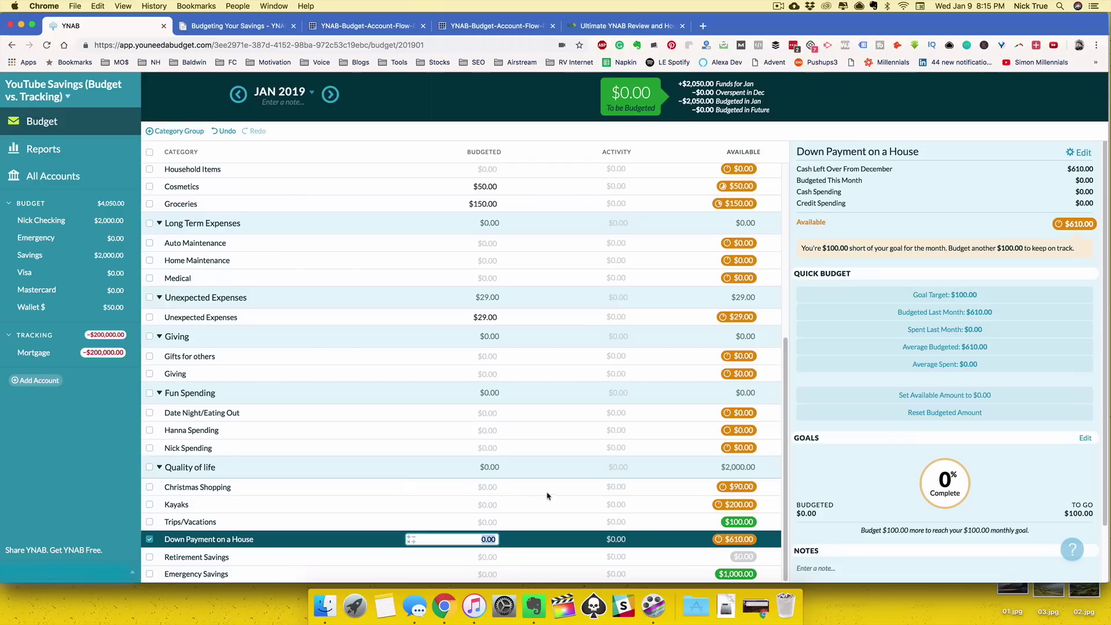
left_click(568, 526)
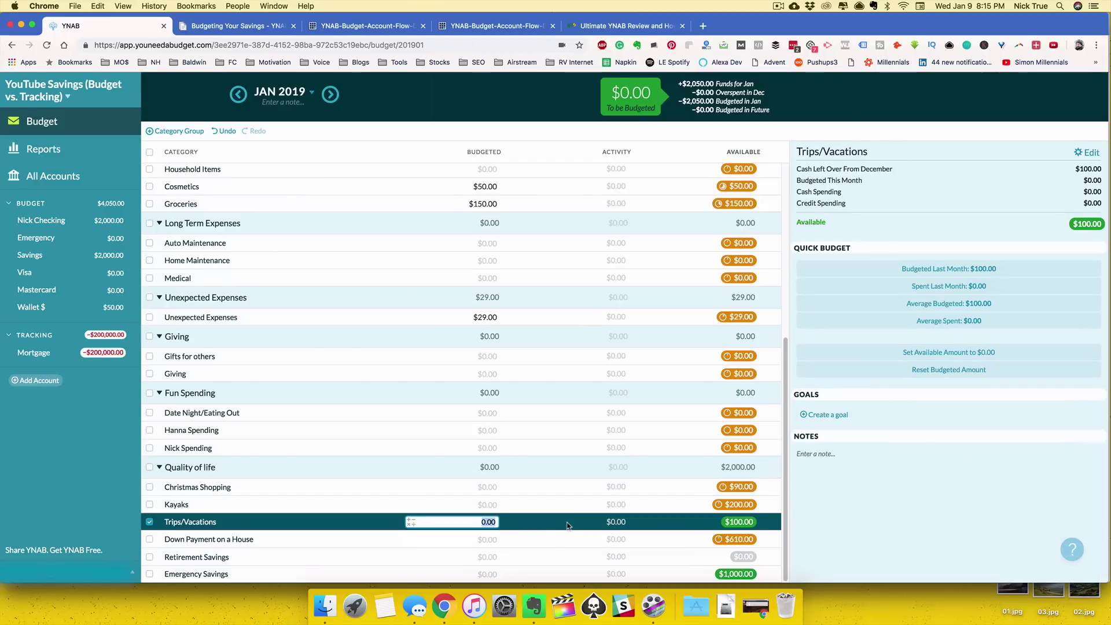
left_click(526, 574)
left_click(523, 560)
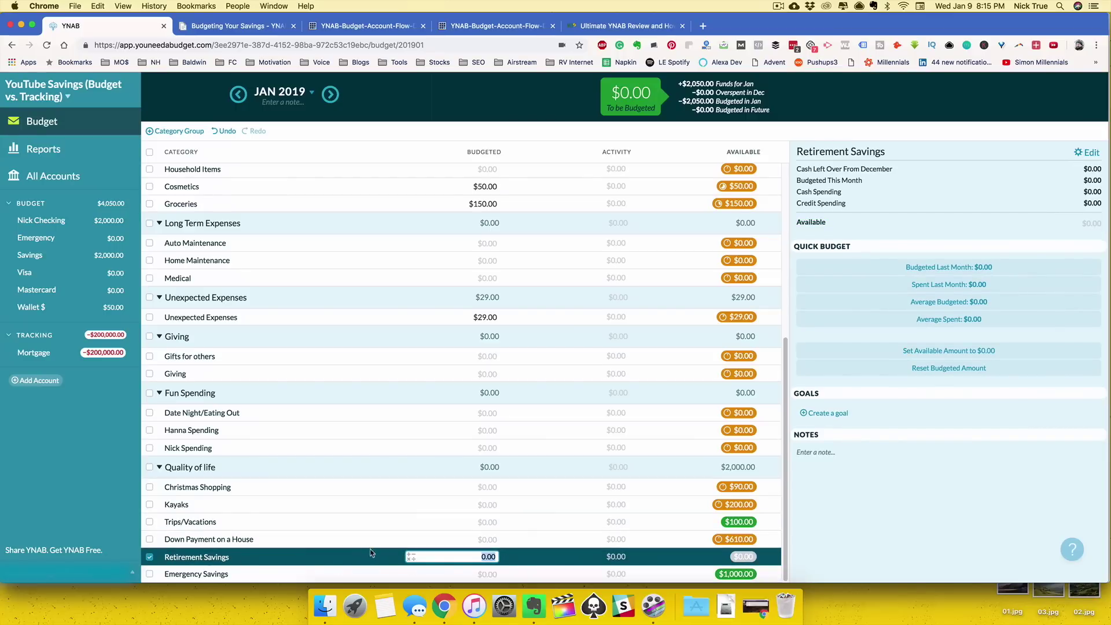
Record a $1,000 inflow in the checking account dated 01/09/2019, with payee "income" and category Inflow: To be Budgeted
left_click(112, 222)
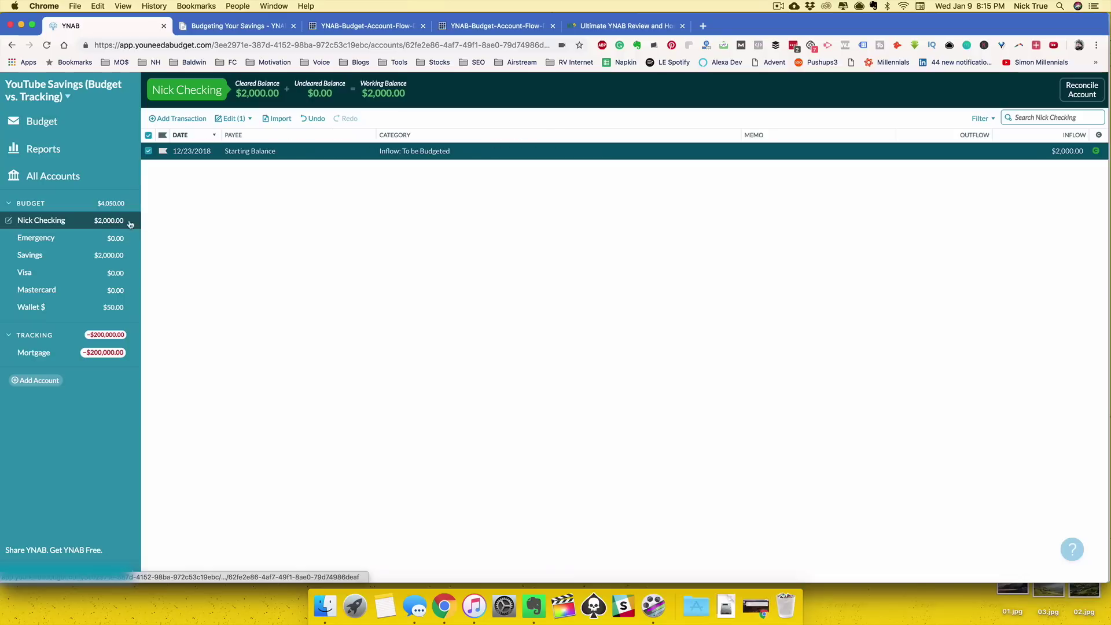
left_click(168, 119)
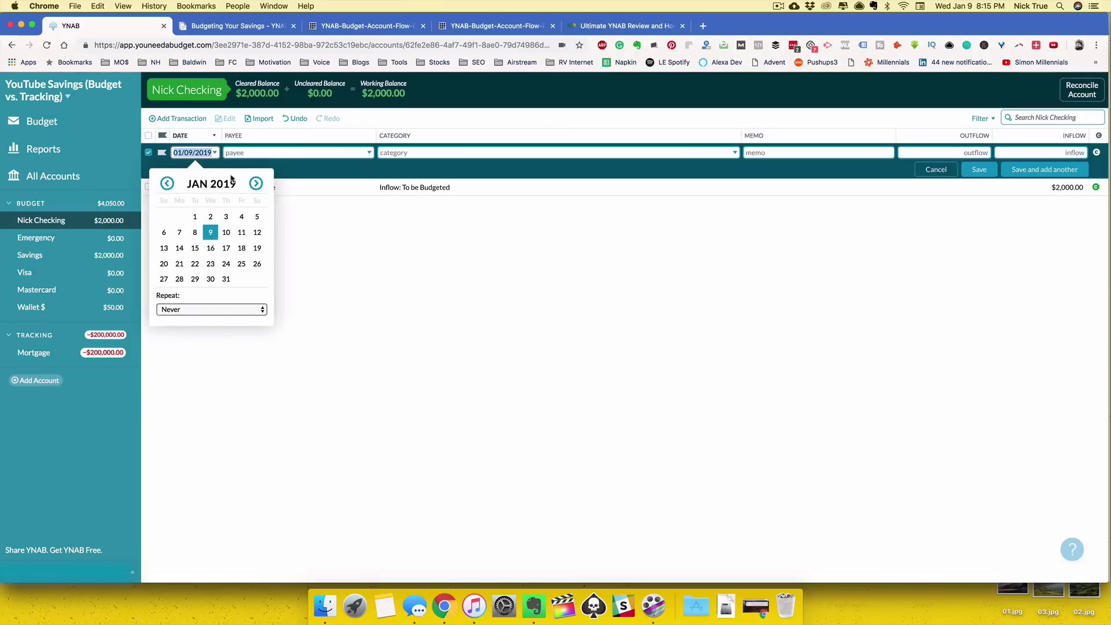
left_click(208, 234)
type("income")
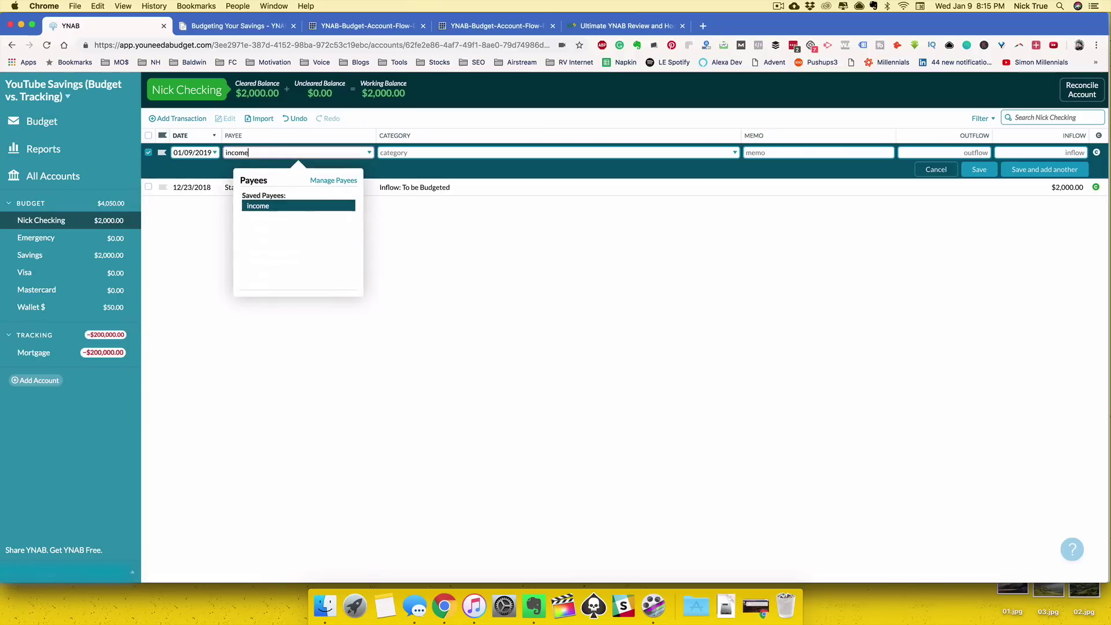
key("Tab")
key("Tab")
key("Tab")
key("Tab")
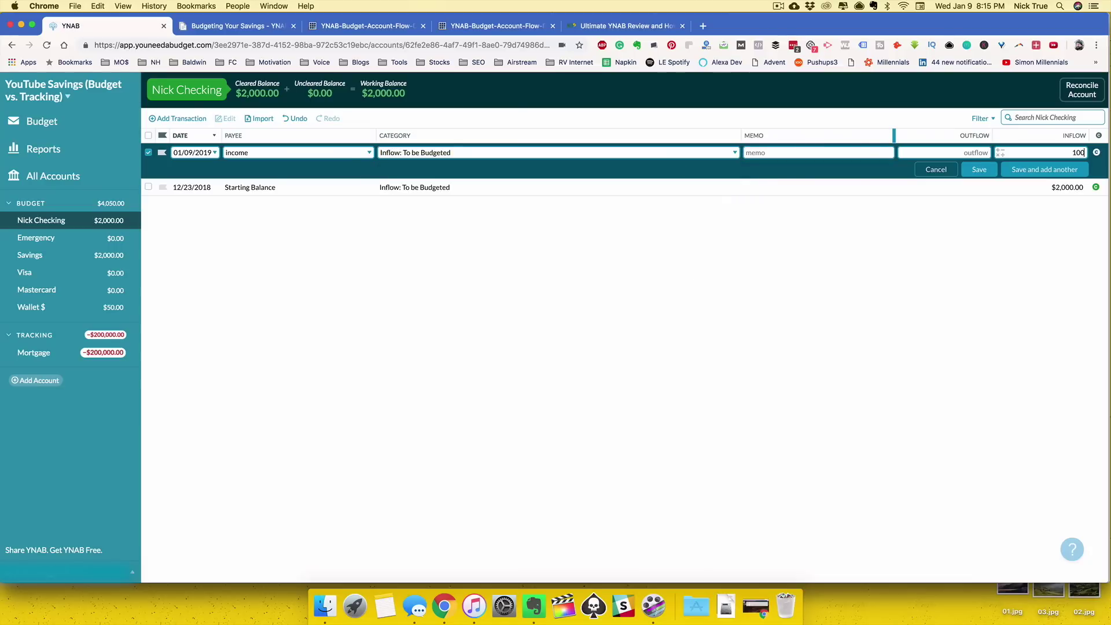
left_click(980, 170)
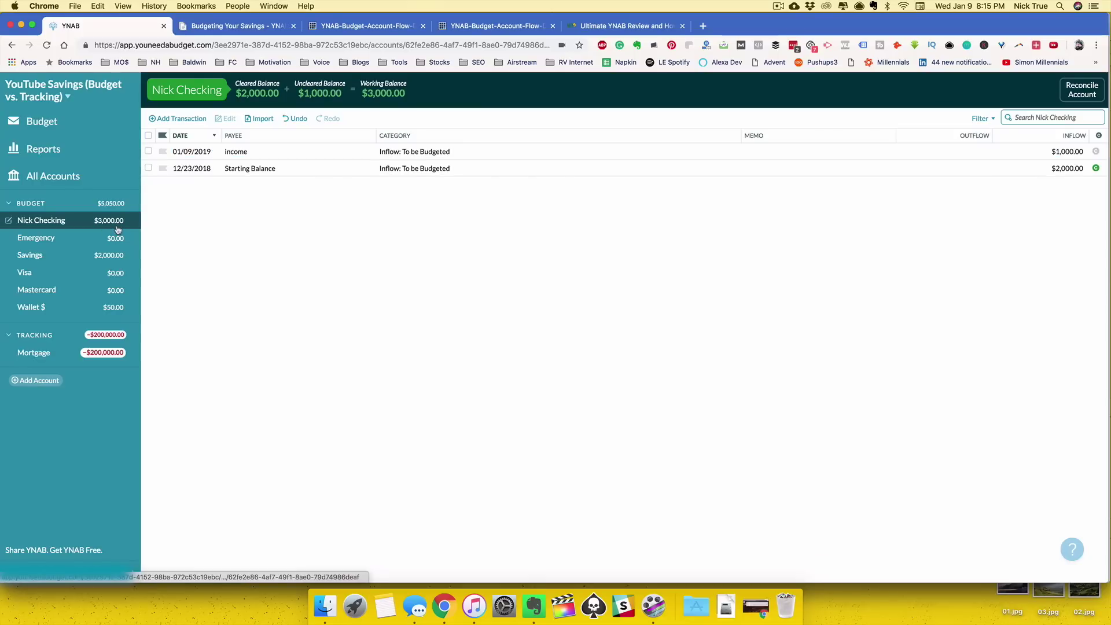
Return to the January 2019 budget and fund Christmas Shopping with its $90 goal target
left_click(42, 121)
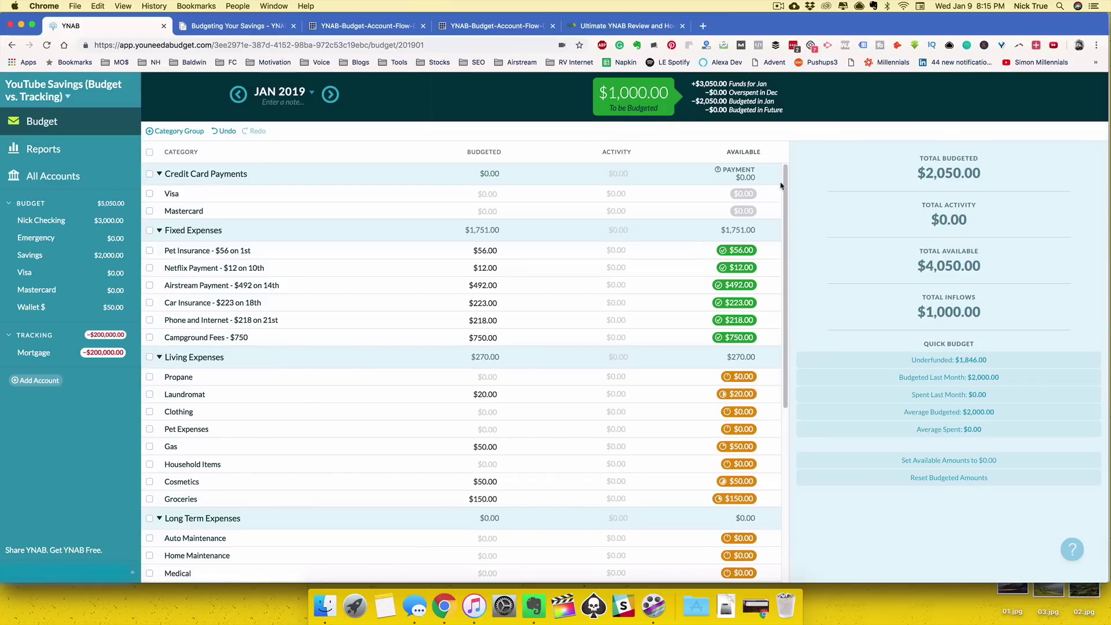
scroll(785, 222, "down", 2)
scroll(785, 221, "down", 5)
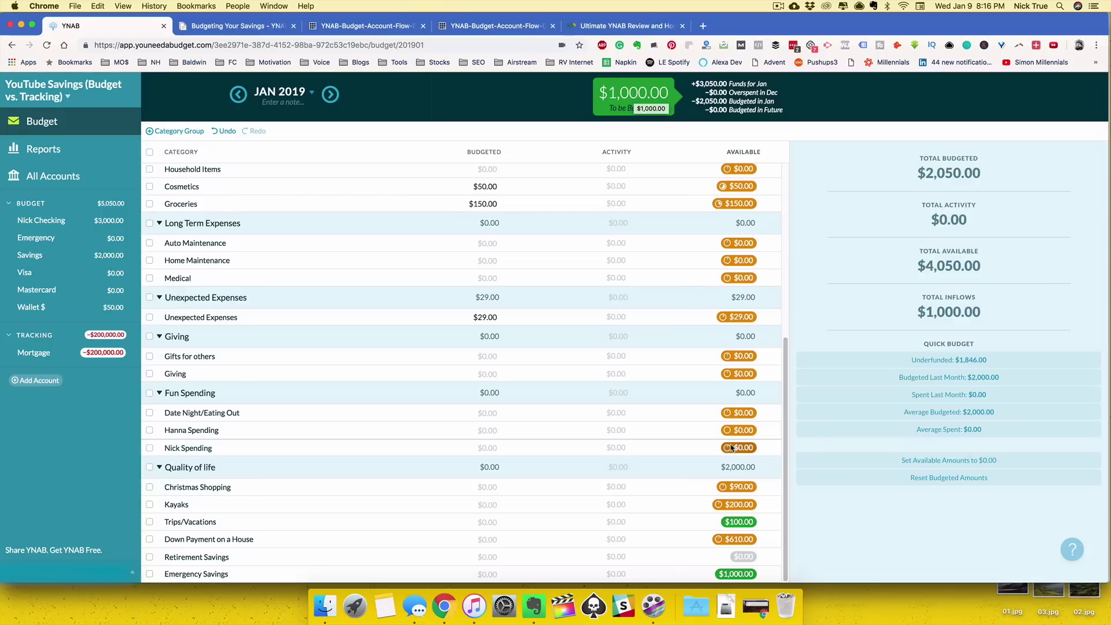
left_click(672, 489)
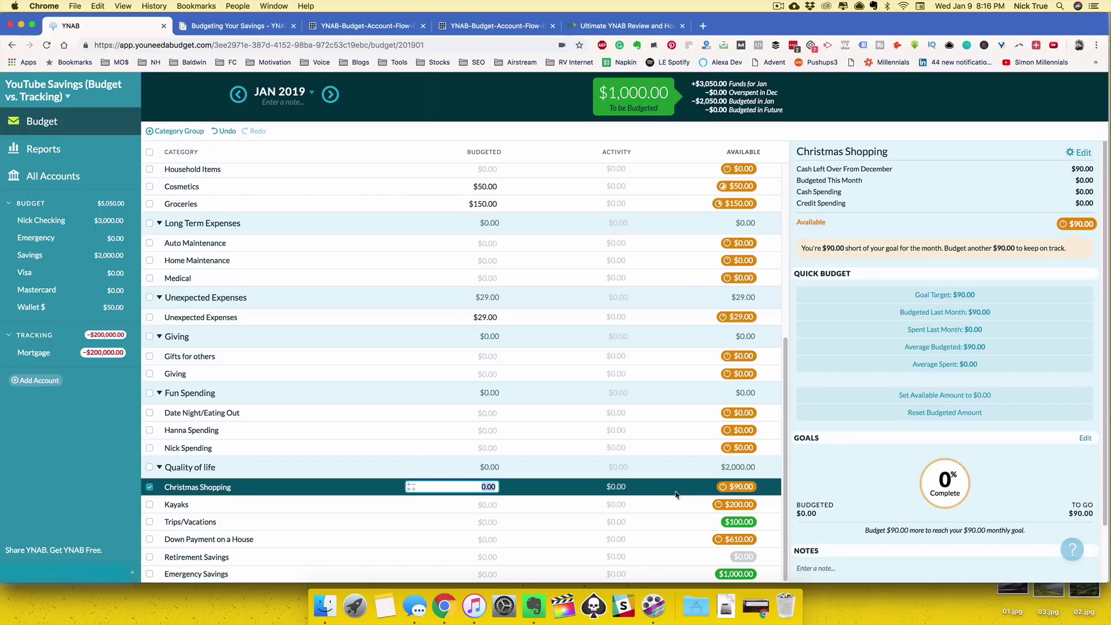
left_click(974, 297)
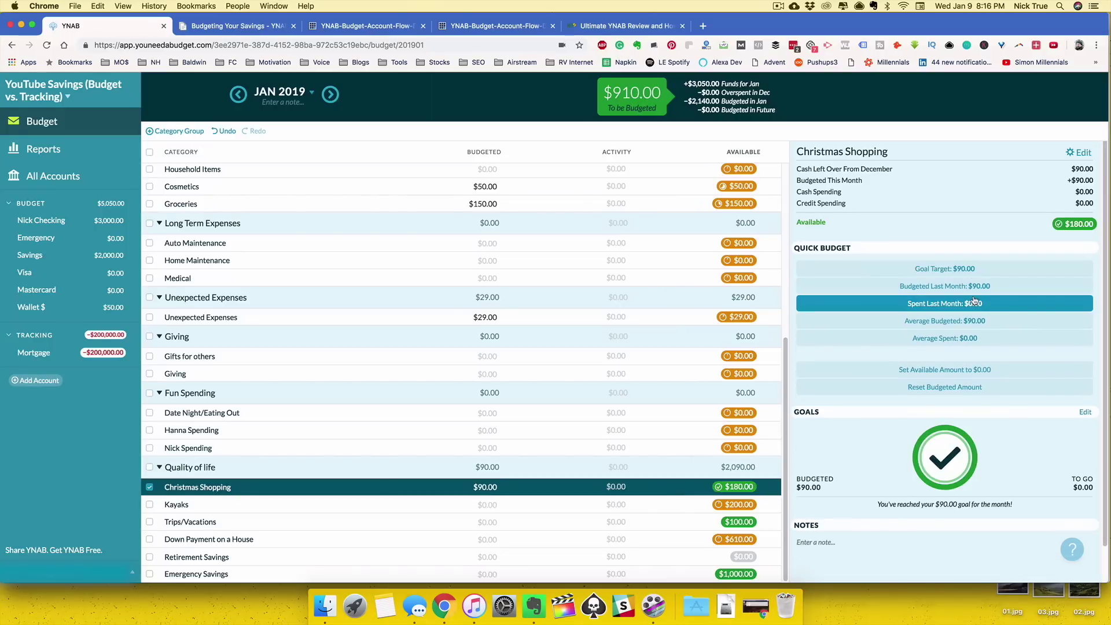
Fund Kayaks with its $110 goal target and Down Payment on a House with its $100 goal target
left_click(321, 500)
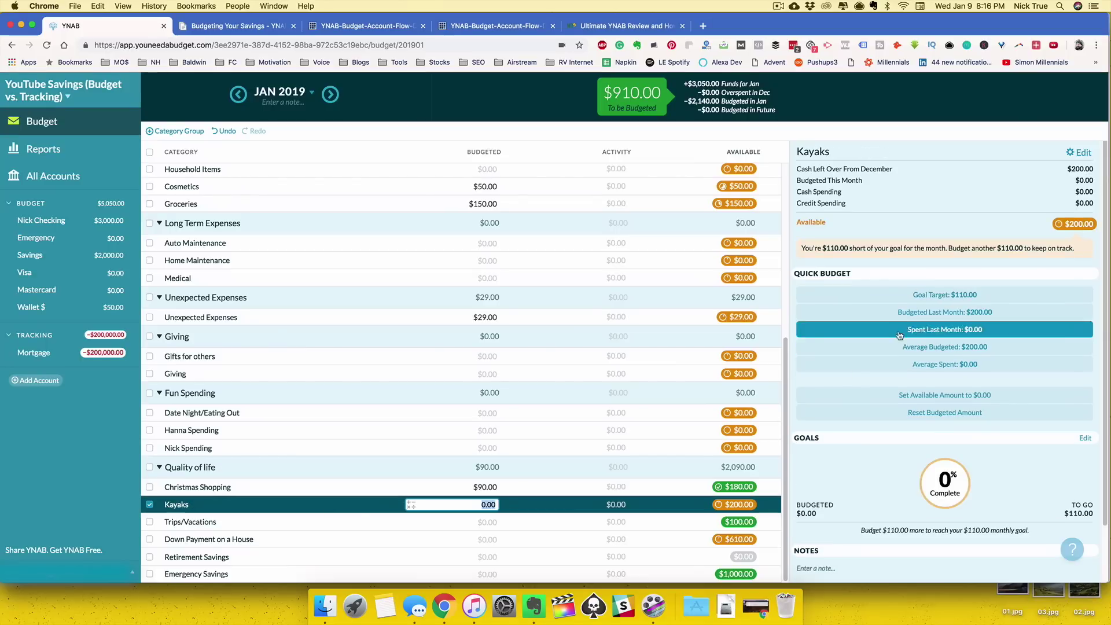
left_click(987, 296)
left_click(654, 540)
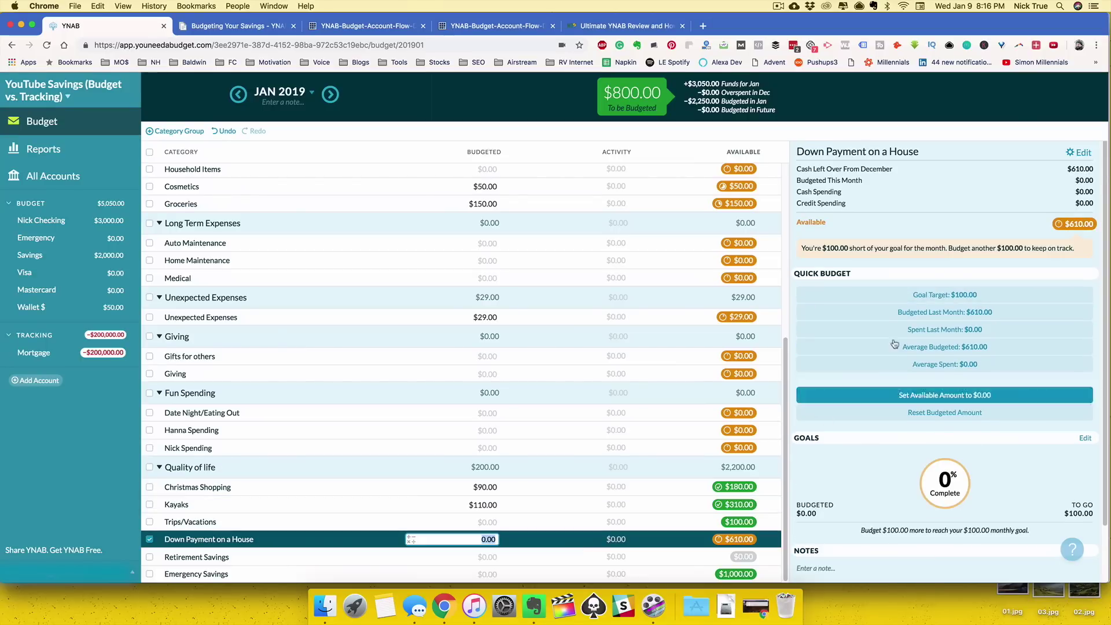
left_click(933, 296)
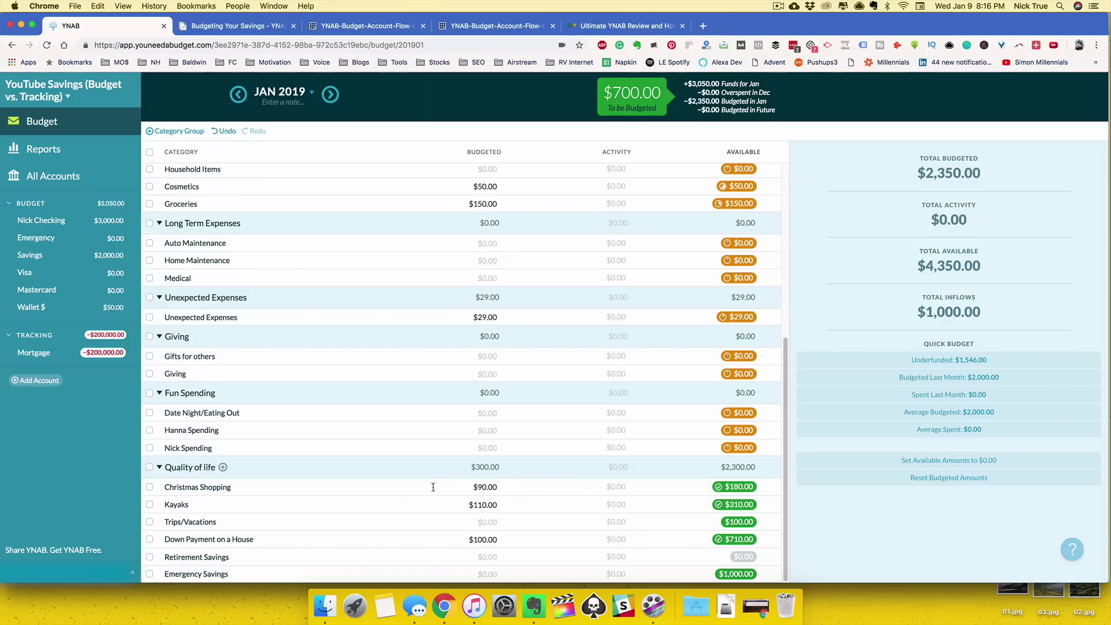
left_click(497, 491)
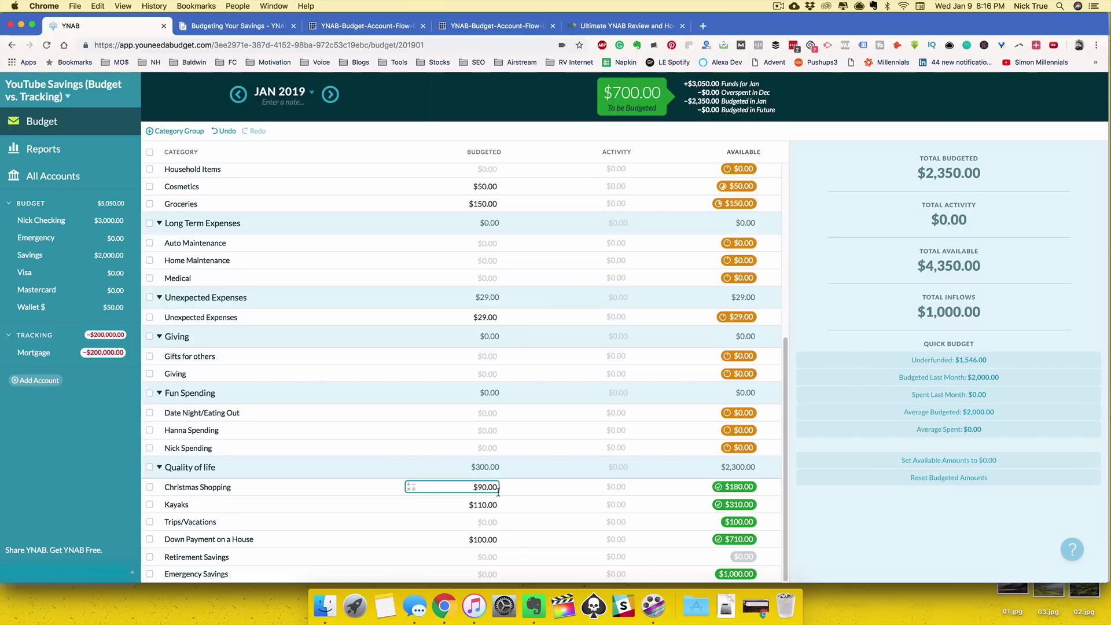
left_click(497, 506)
key("Return")
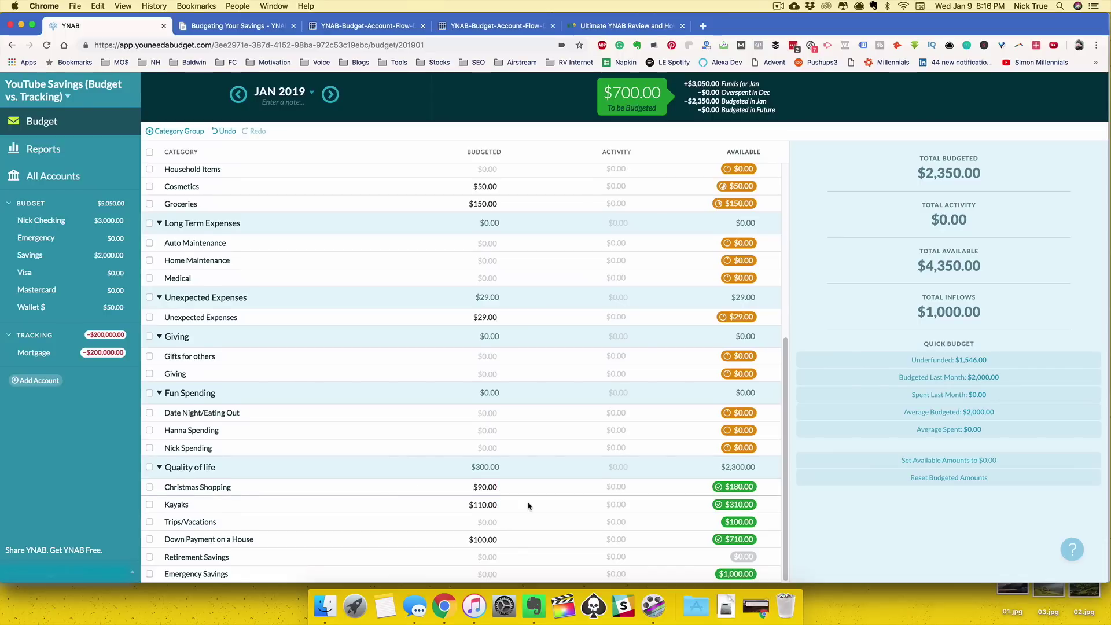
scroll(526, 573, "up", 3)
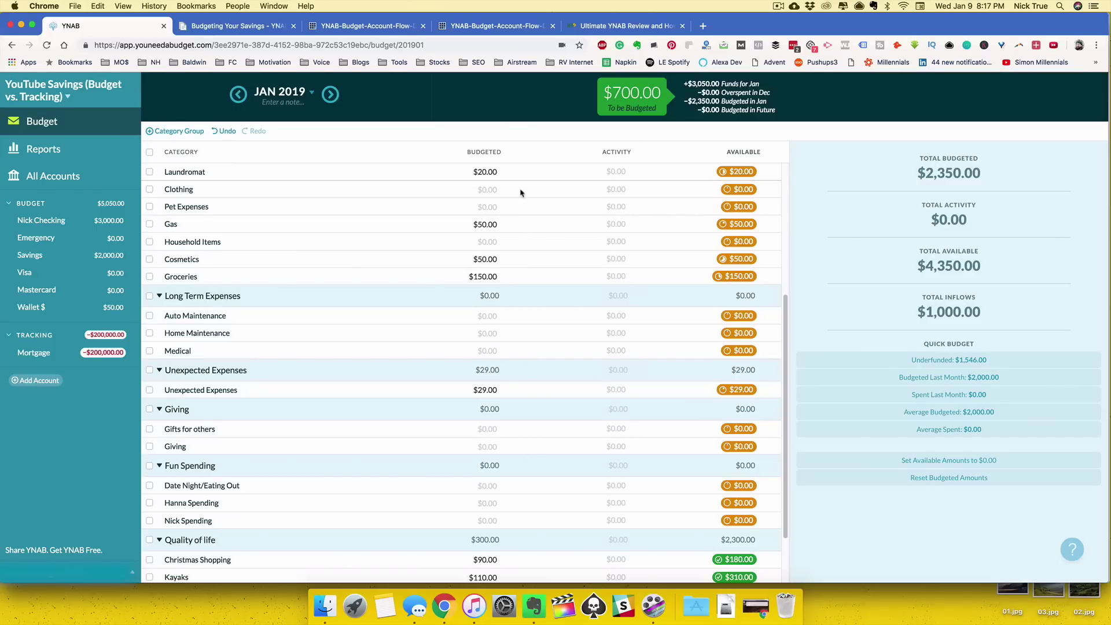
scroll(543, 278, "down", 3)
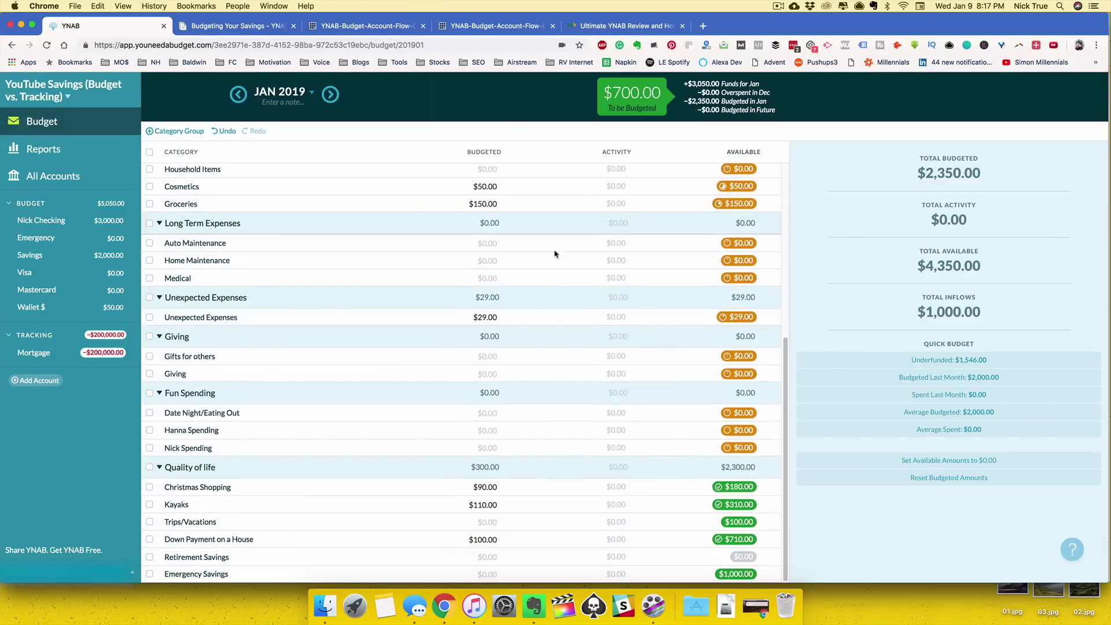
Set the January 2019 budgeted amount for Unexpected Expenses to $729
left_click(630, 104)
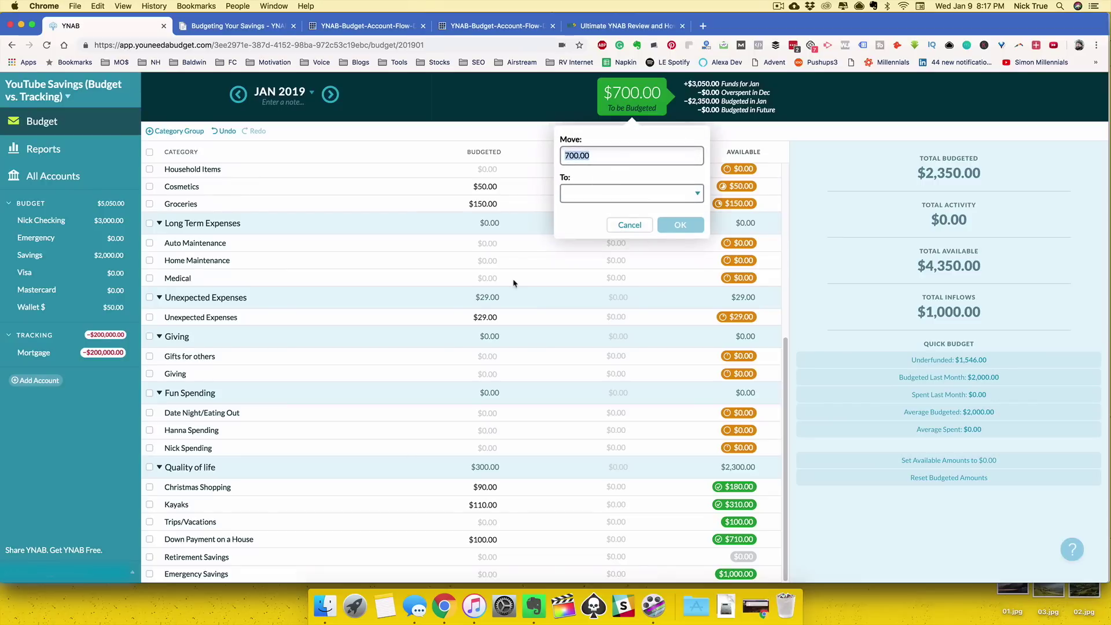
left_click(488, 316)
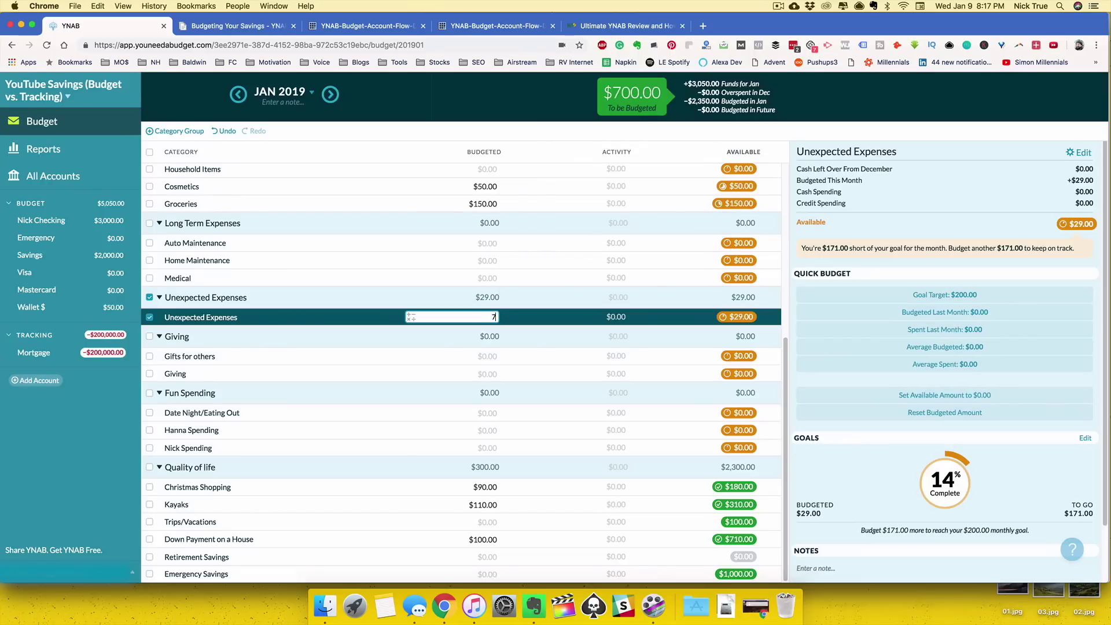
type("729")
key("Return")
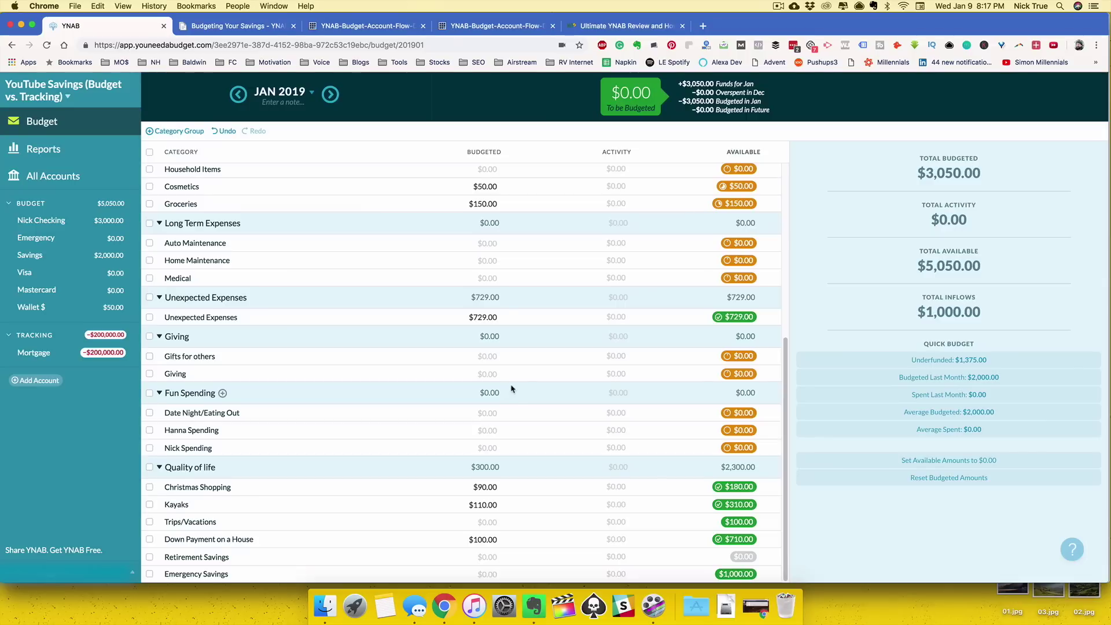
Review the funded January 2019 budget across all groups, comparing the available amounts for fixed, unexpected and Quality of life categories
scroll(512, 389, "up", 5)
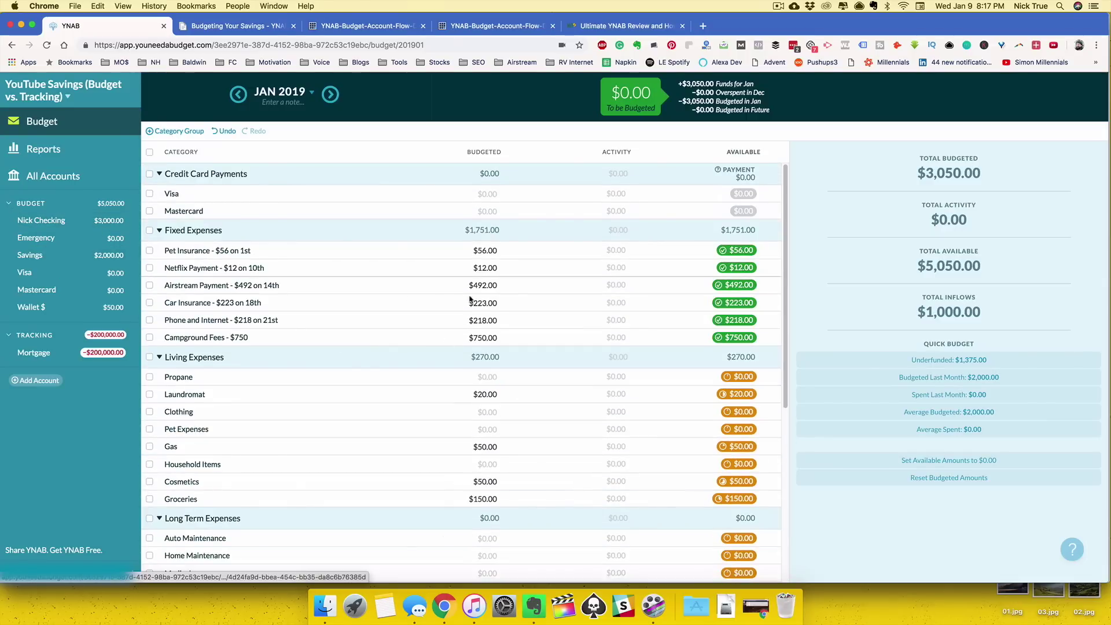
scroll(480, 295, "down", 5)
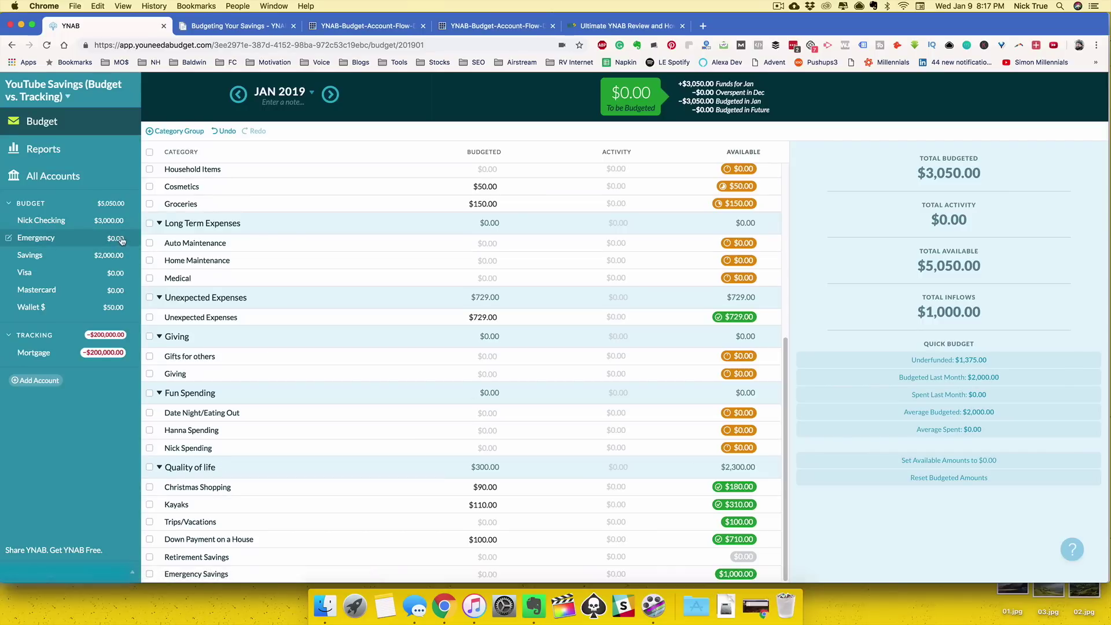
scroll(347, 292, "up", 5)
left_click(445, 285)
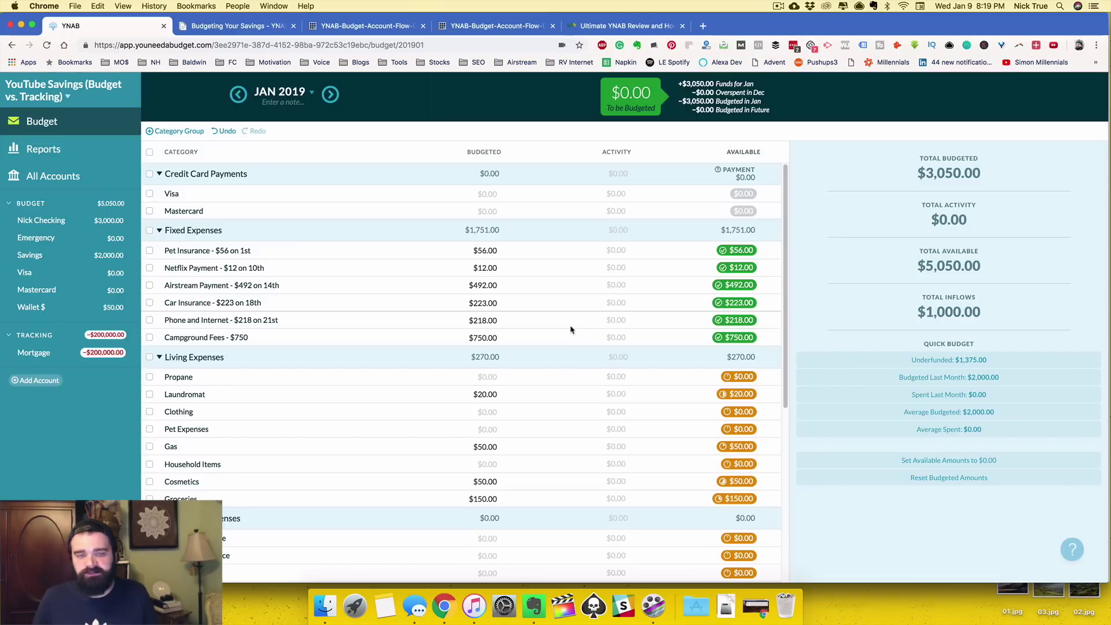
scroll(565, 316, "down", 5)
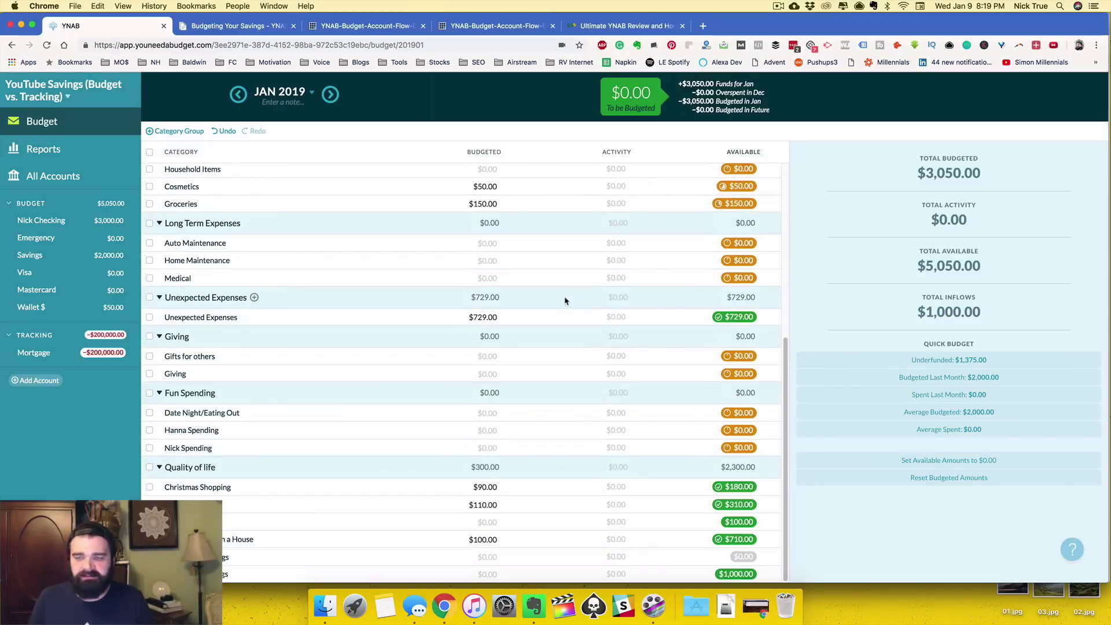
scroll(558, 322, "up", 5)
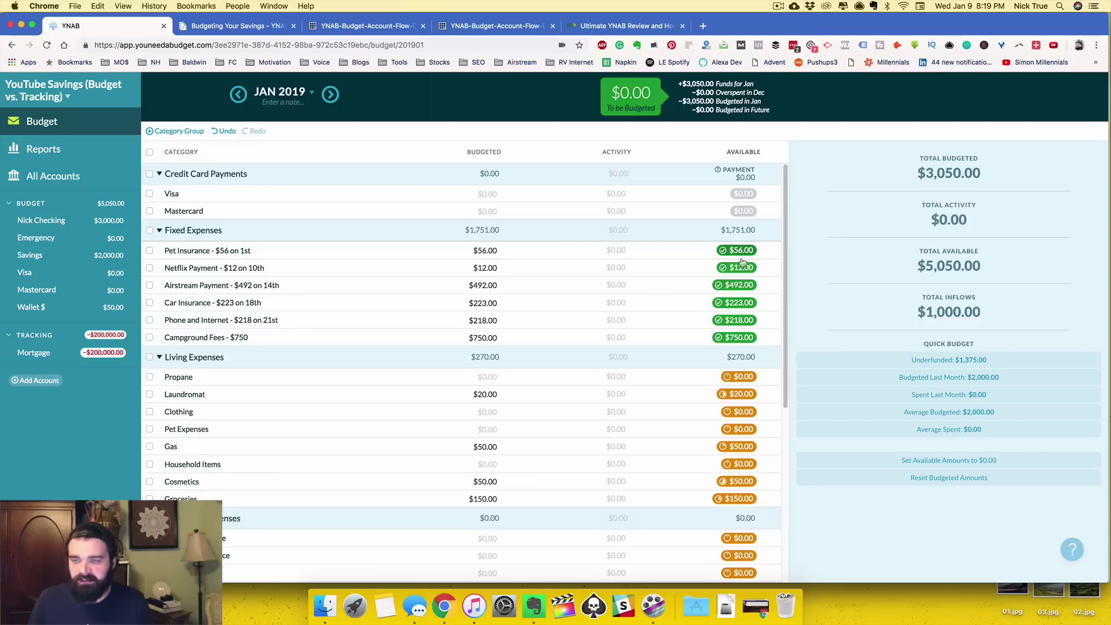
left_click_drag(785, 264, 785, 438)
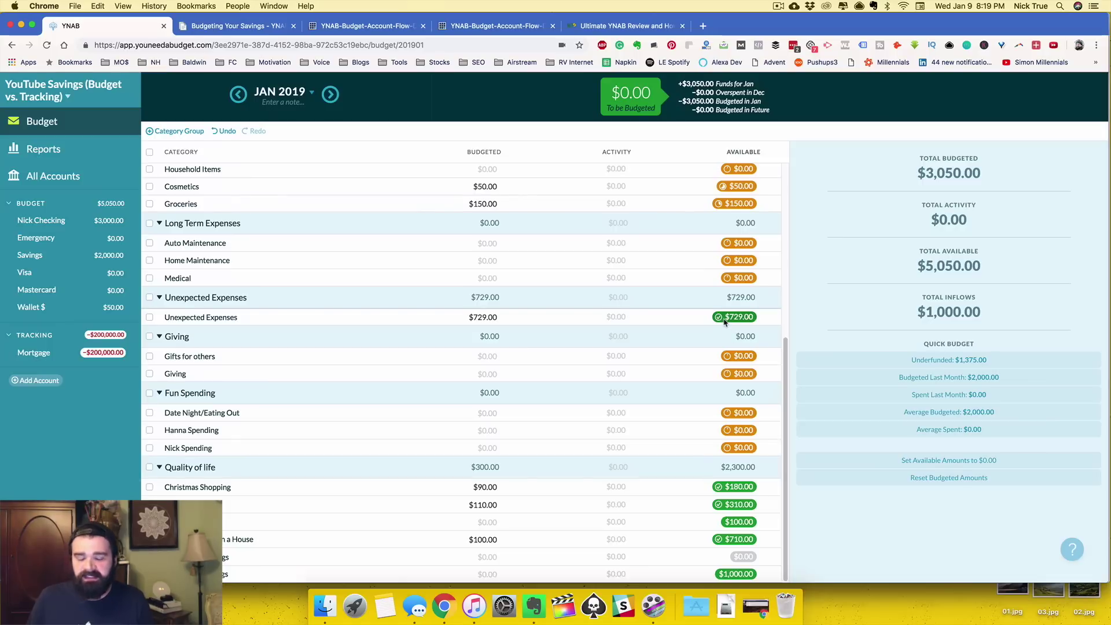
mouse_move(724, 322)
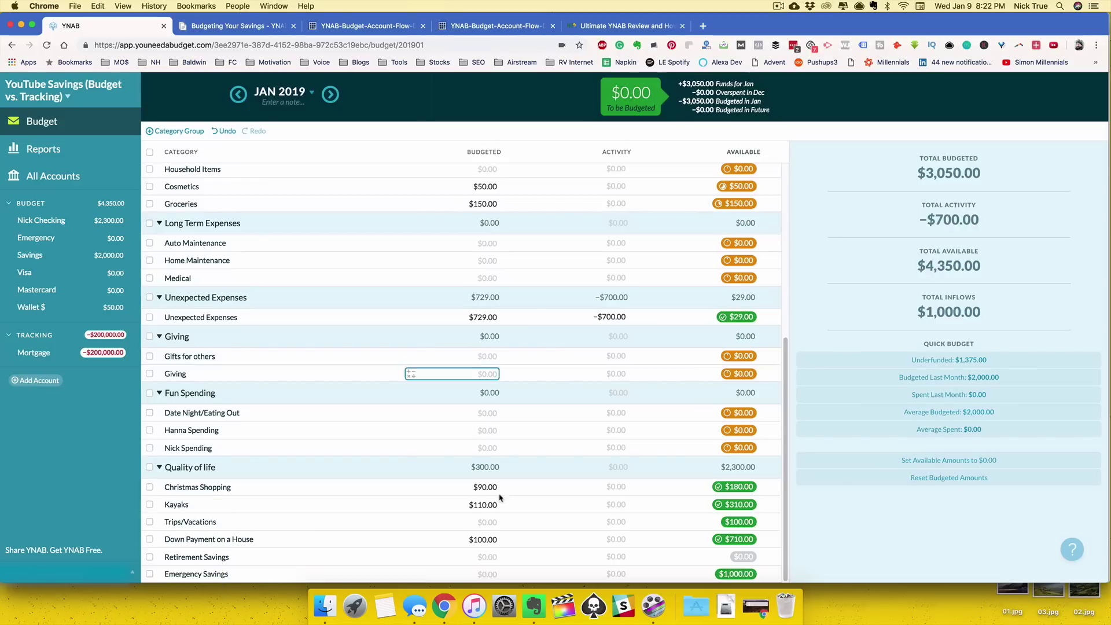
left_click(493, 488)
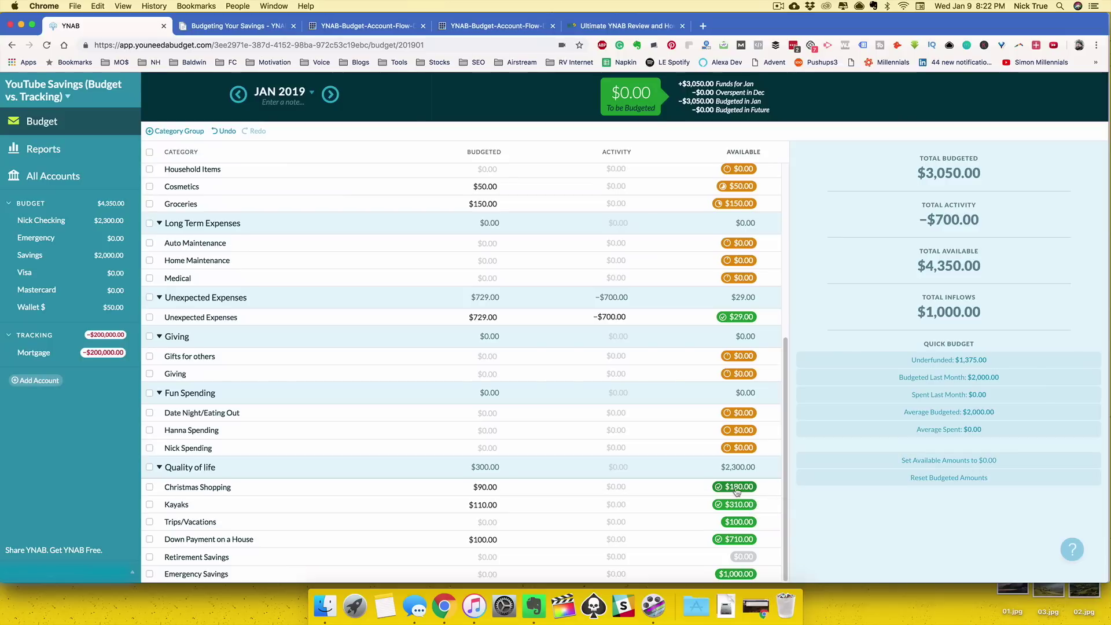
Record a $50 outflow from the checking account with payee "christmas for brother", categorized as Christmas Shopping
left_click(45, 222)
left_click(179, 118)
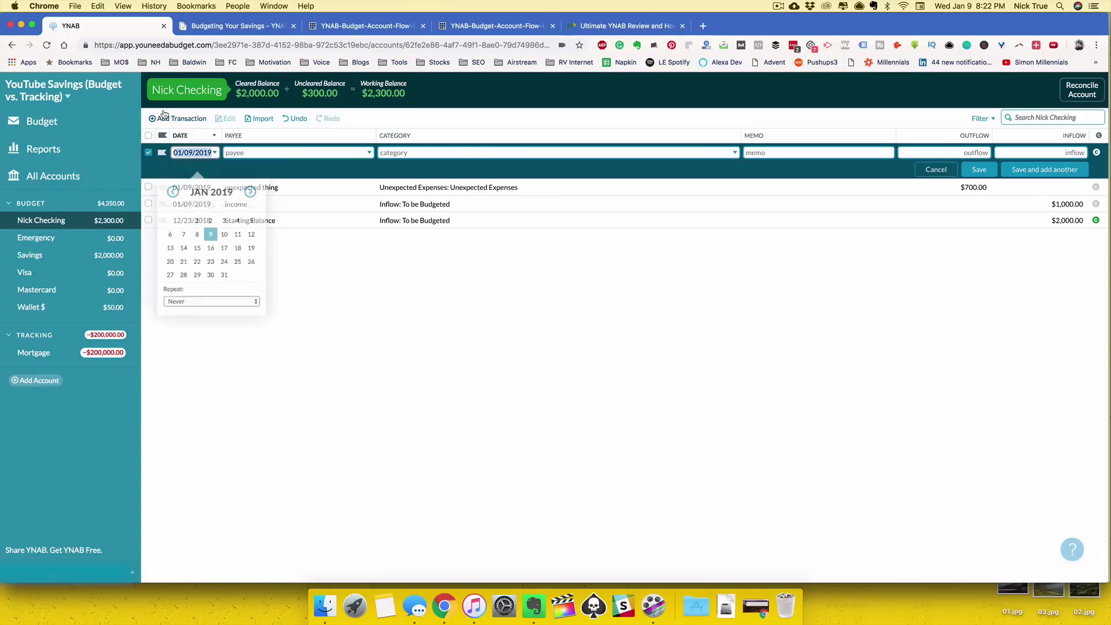
left_click(234, 153)
type("christ")
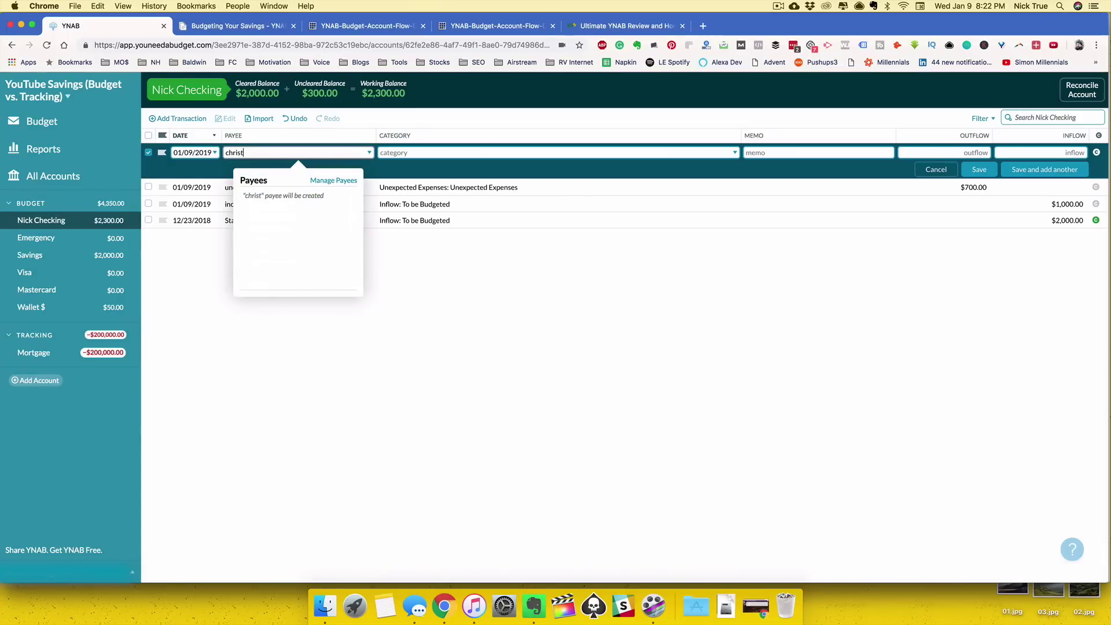
type("mas for brother")
key("Tab")
type("ch")
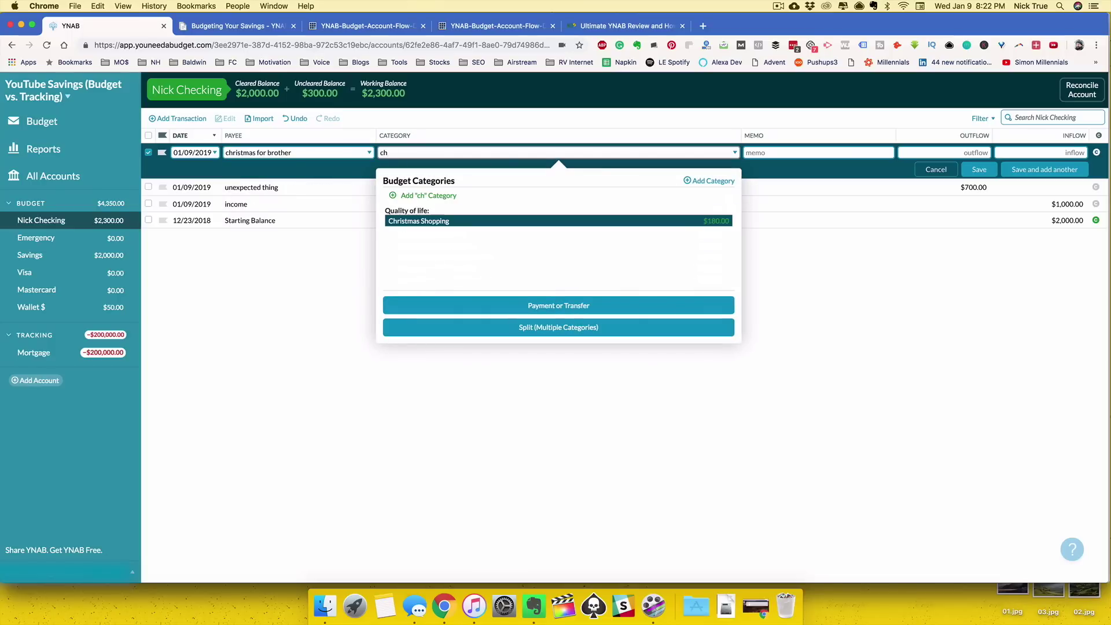
type("r")
left_click(396, 221)
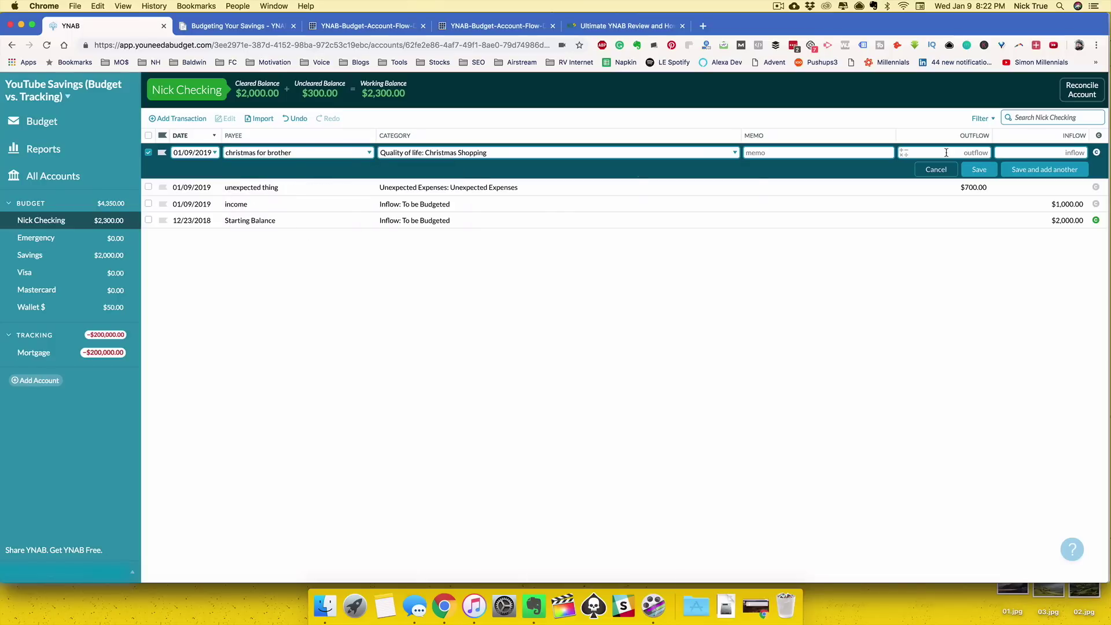
key("Tab")
type("50")
key("Return")
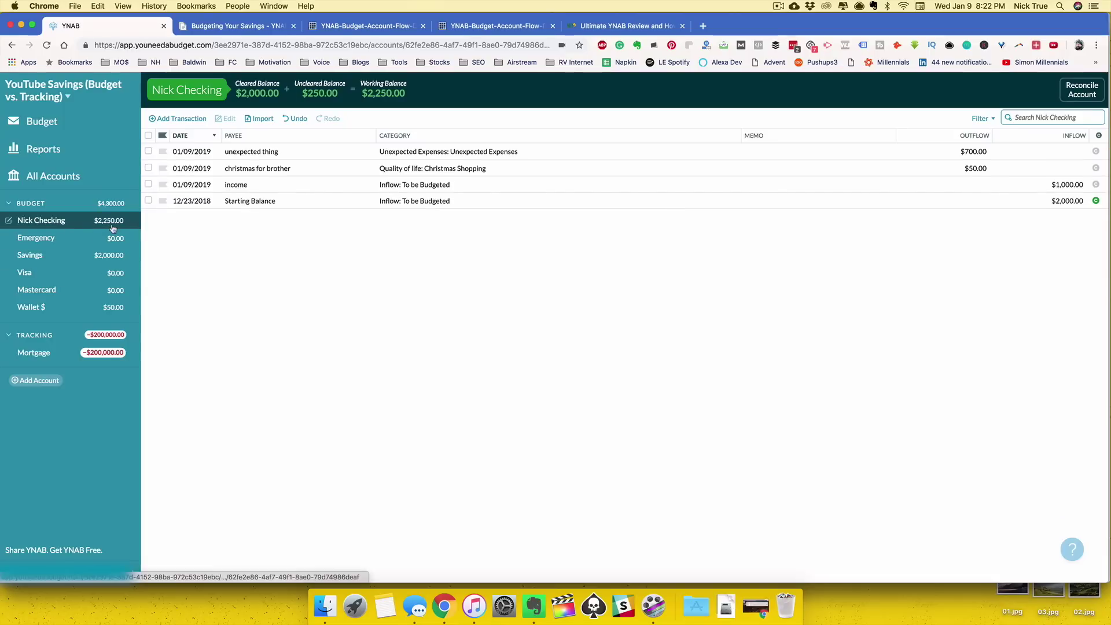
Return to the January 2019 budget and check the Christmas Shopping activity and available amount
left_click(53, 122)
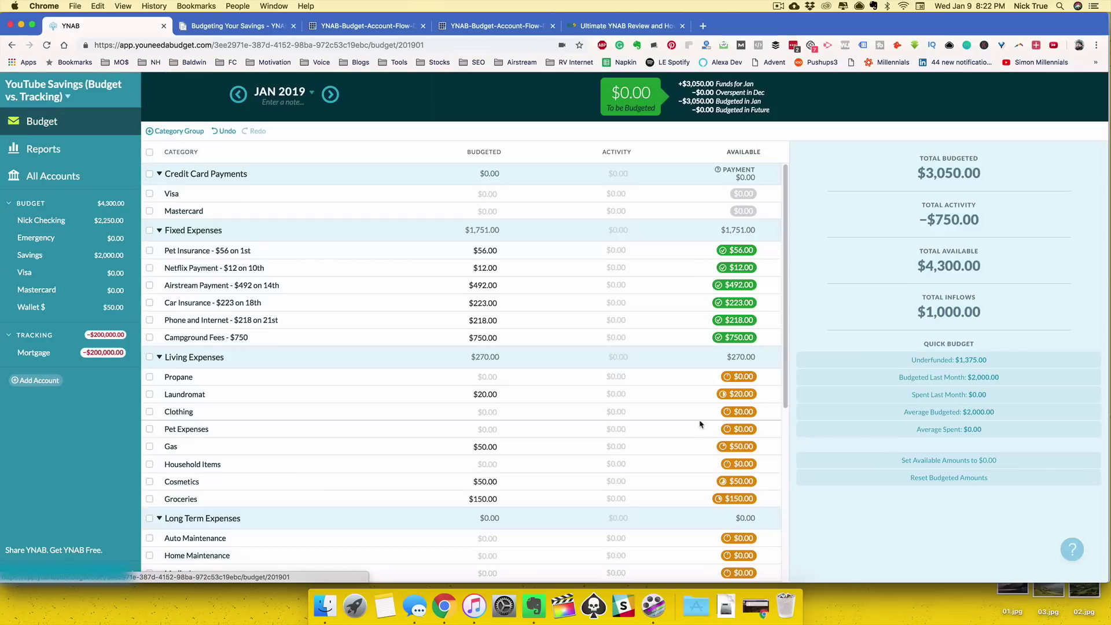
scroll(701, 422, "down", 5)
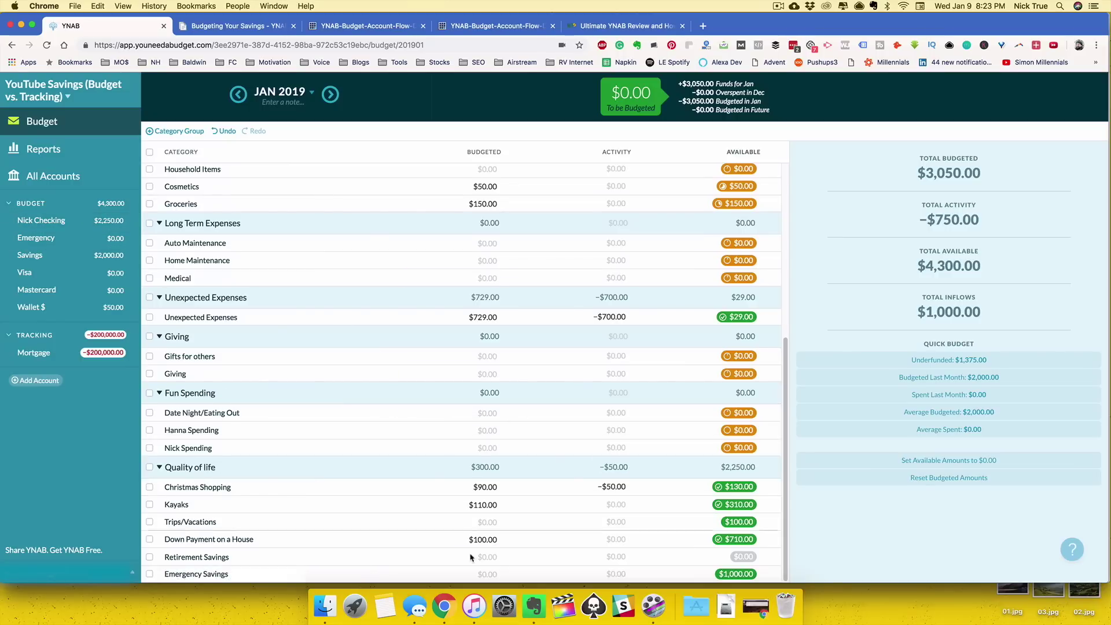
scroll(364, 440, "up", 5)
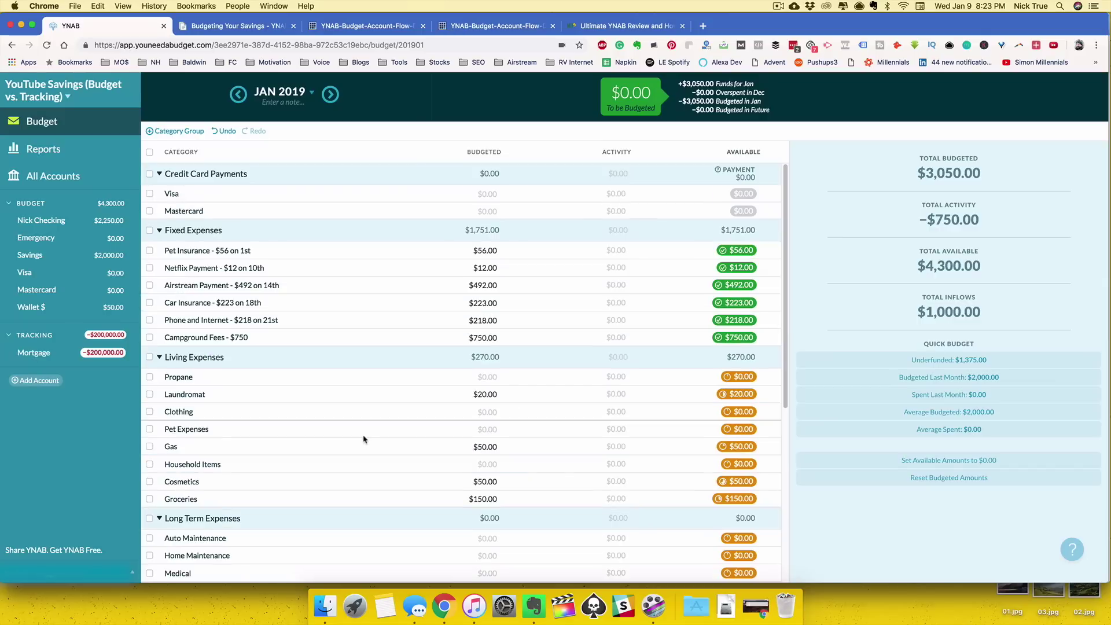
Select the Pet Expenses category and move $310 from Kayaks to it
left_click(316, 436)
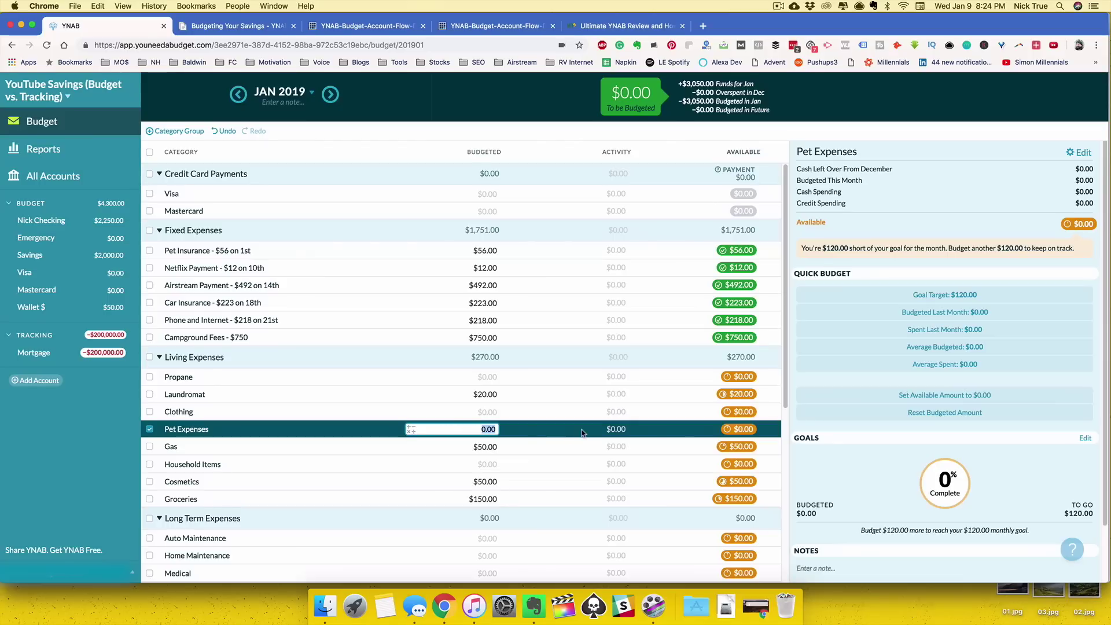
left_click(502, 437)
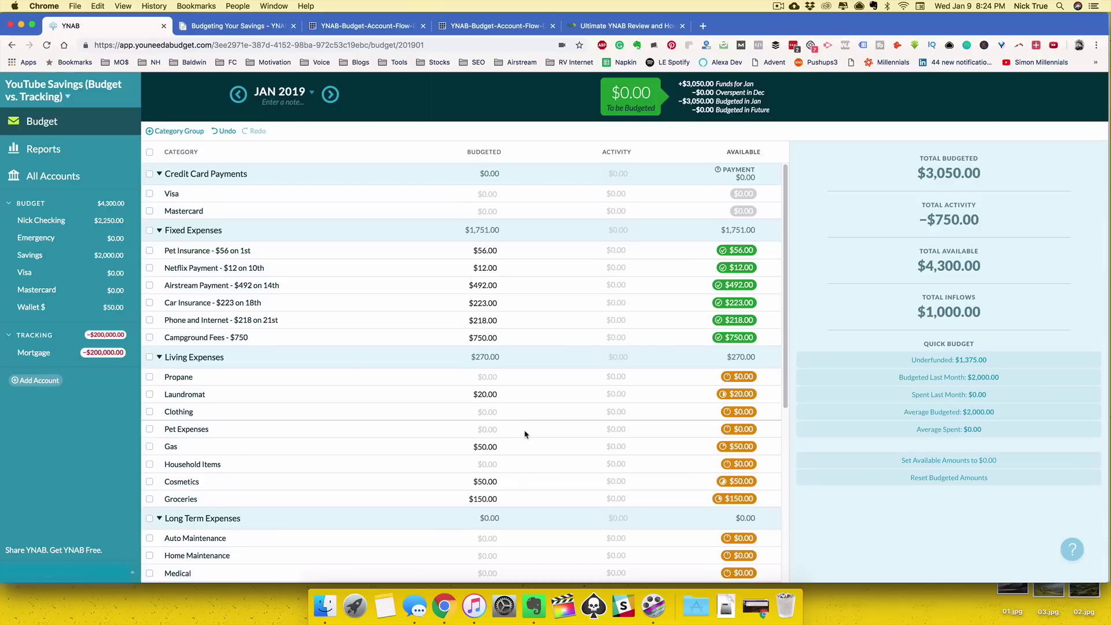
left_click(526, 434)
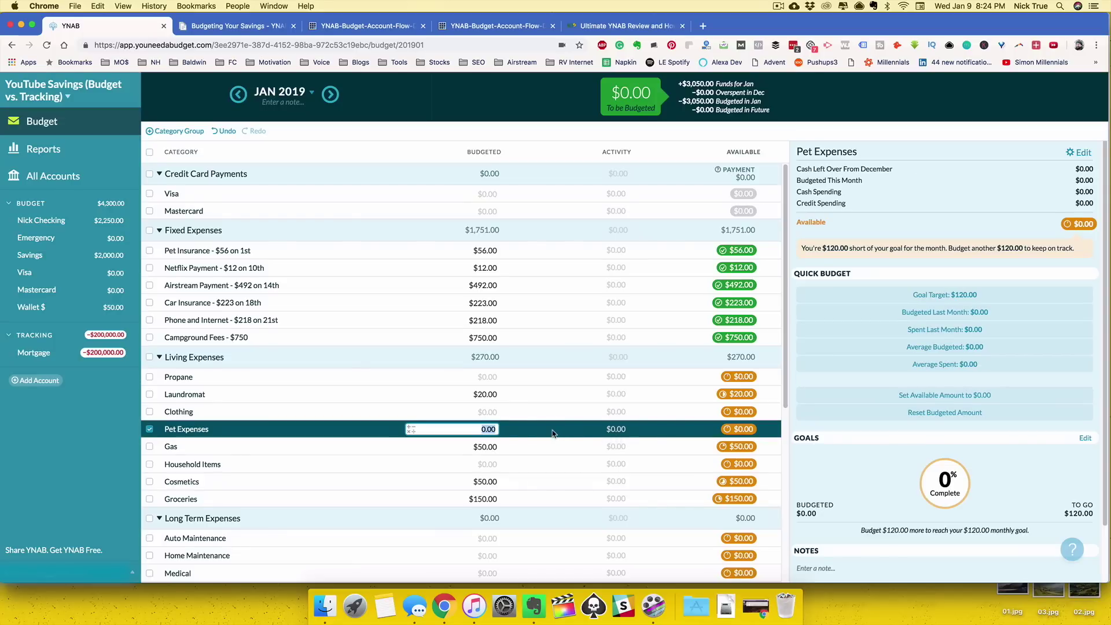
scroll(553, 433, "down", 5)
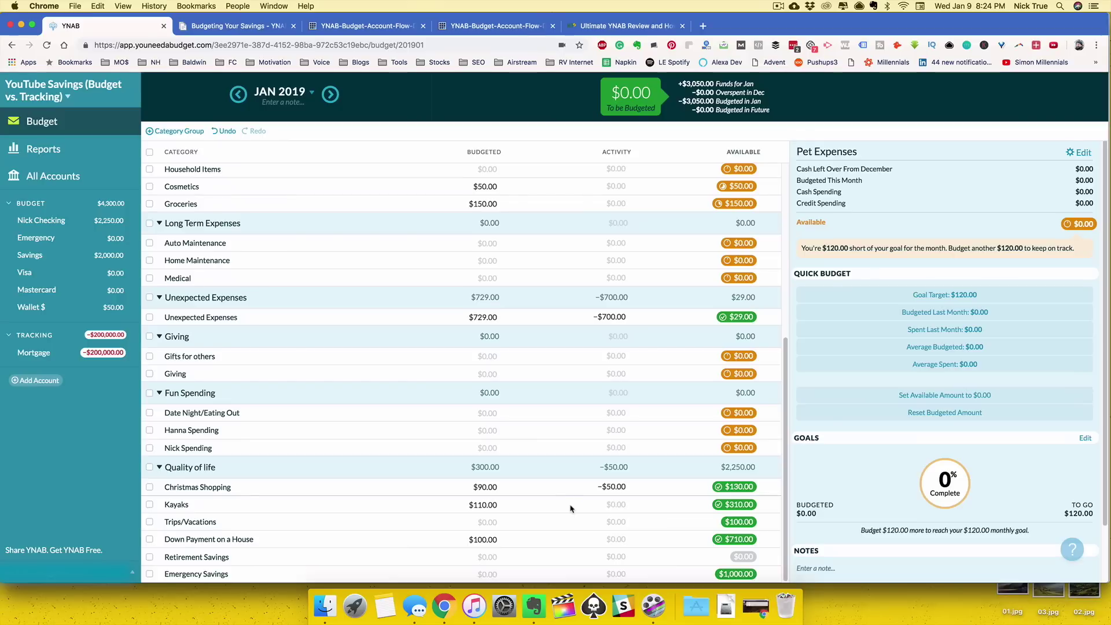
left_click(729, 508)
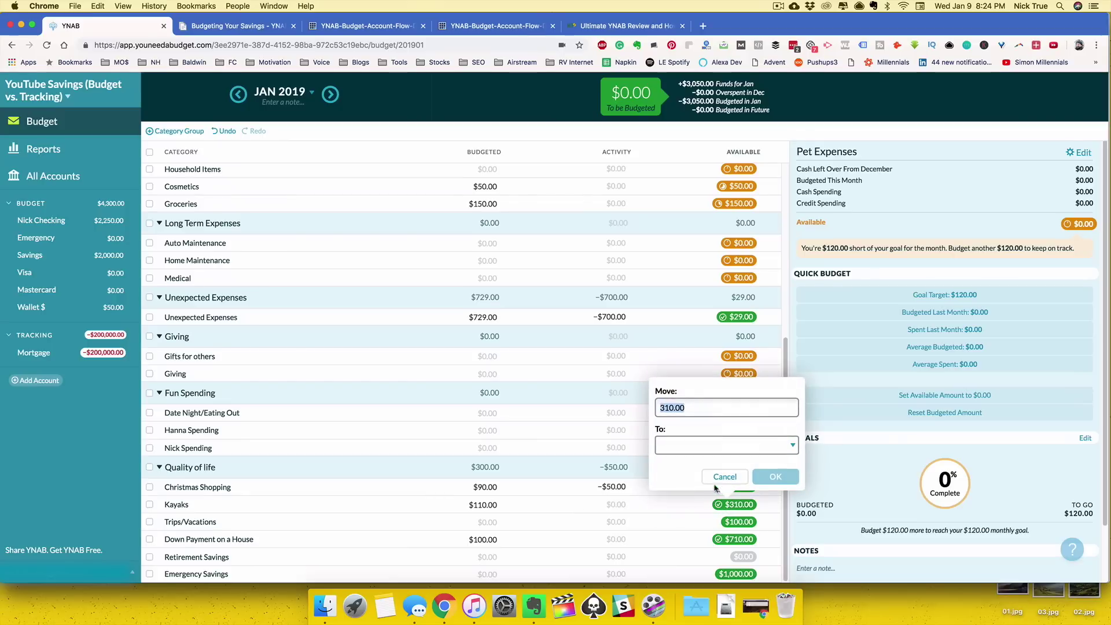
left_click(691, 445)
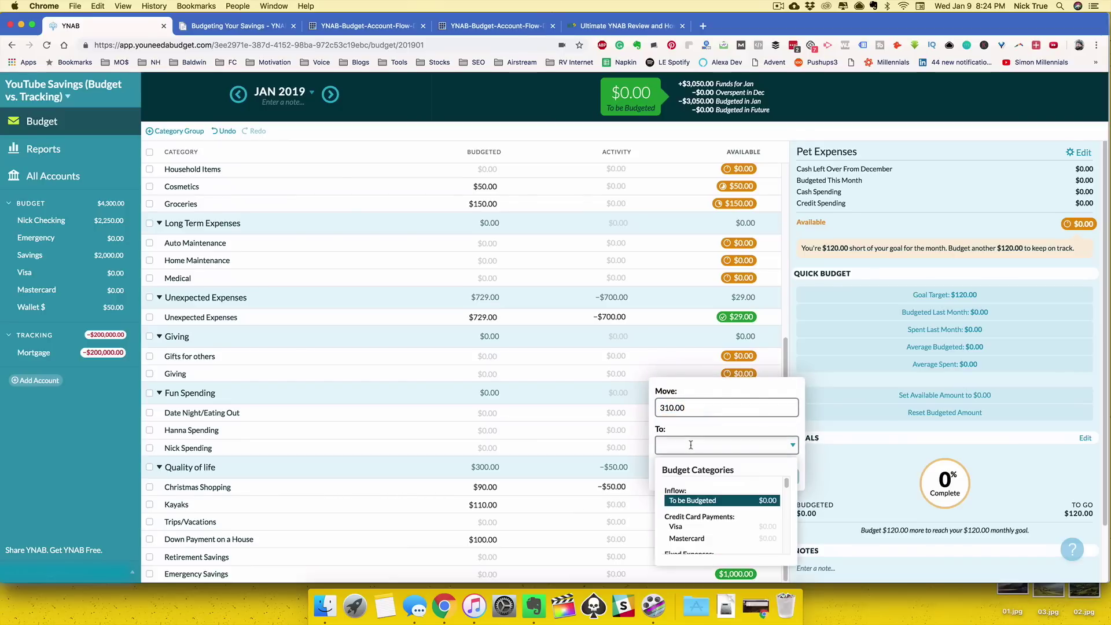
type("pet")
left_click(743, 498)
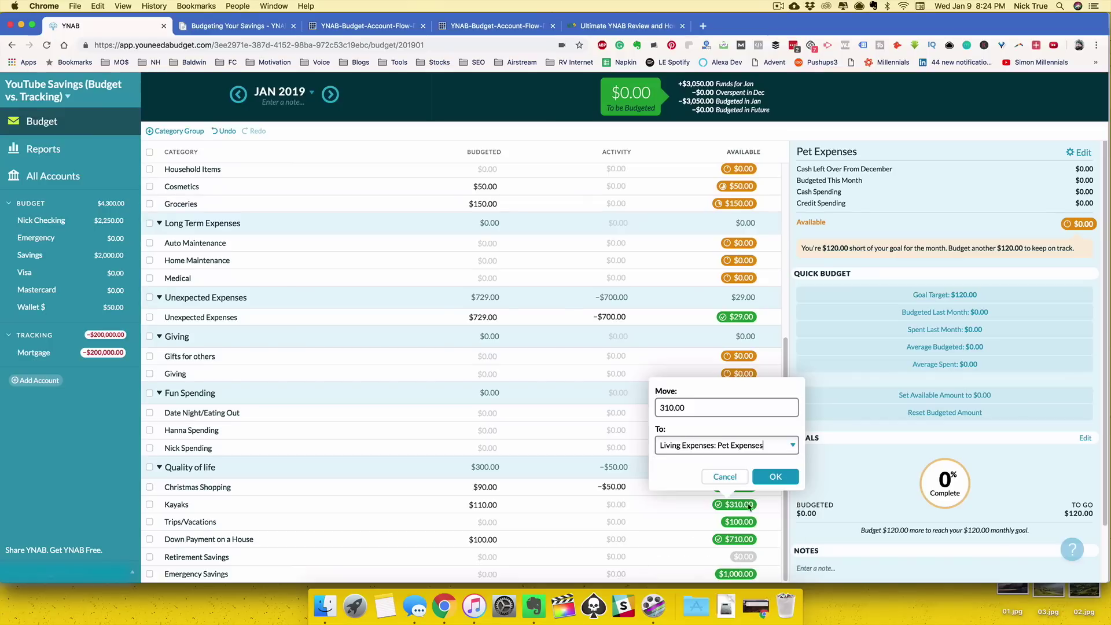
left_click(778, 476)
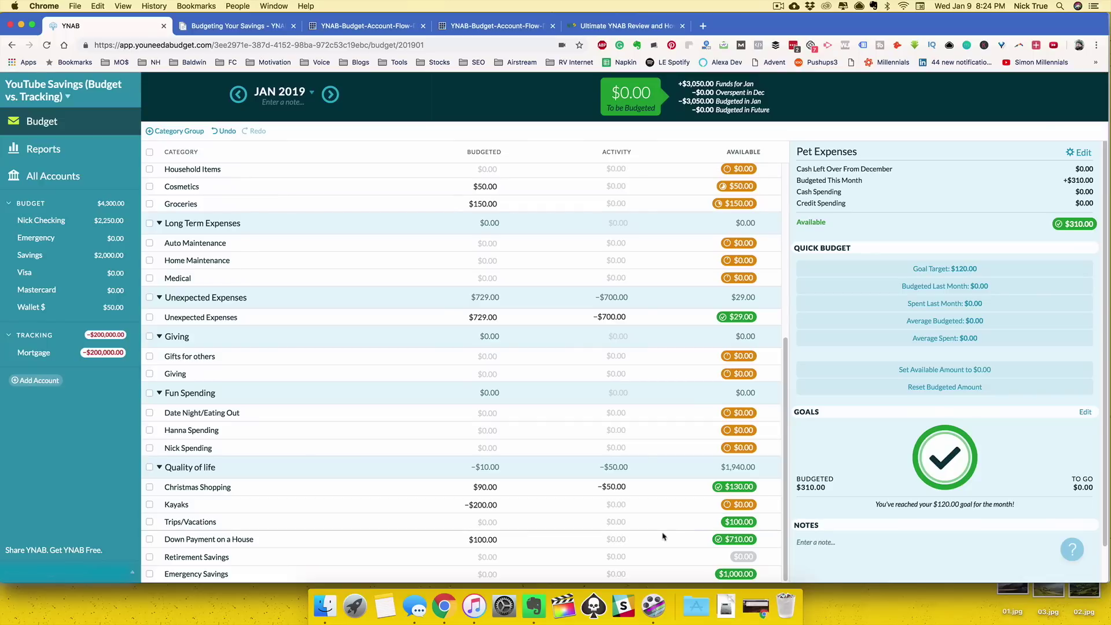
left_click(741, 522)
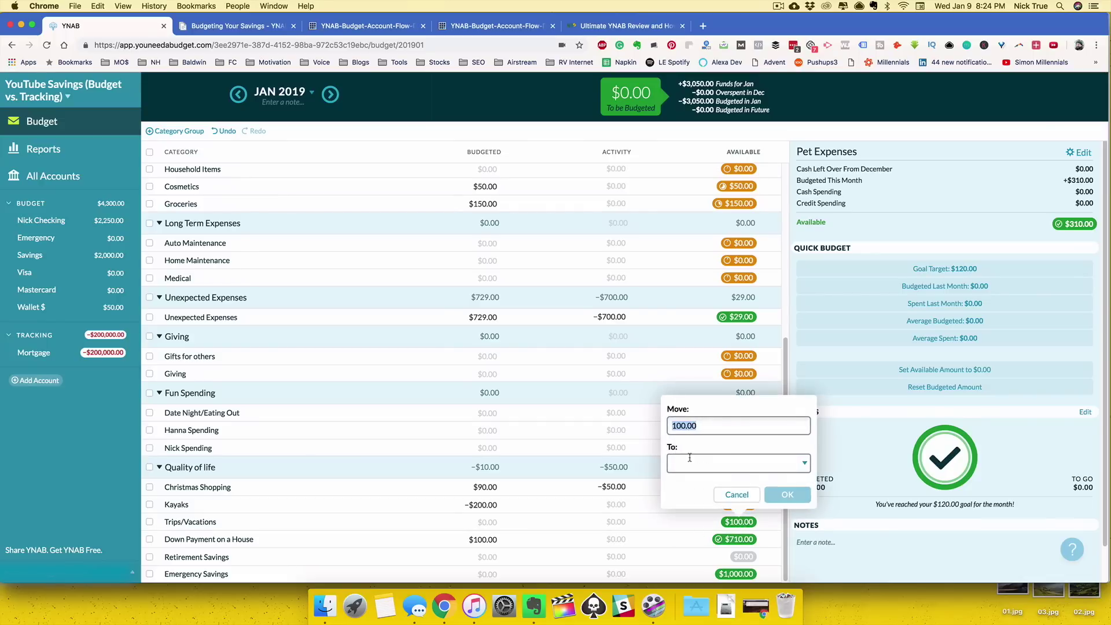
left_click(691, 465)
key("Escape")
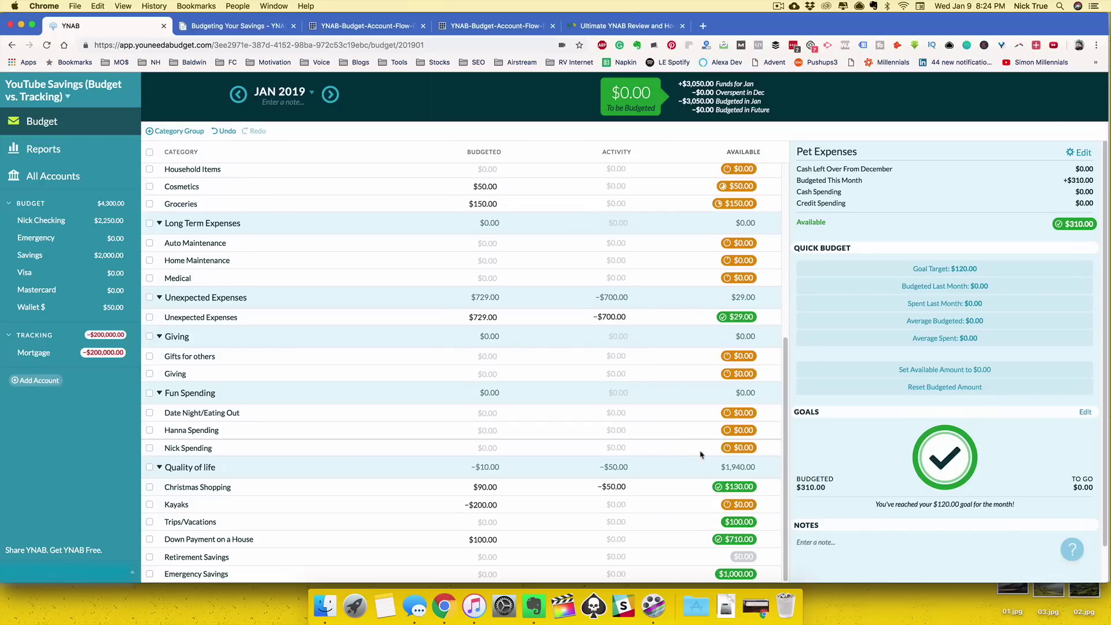
Move $90 from Trips/Vacations to Pet Expenses and check the funded Pet Expenses category
left_click(743, 523)
type("50")
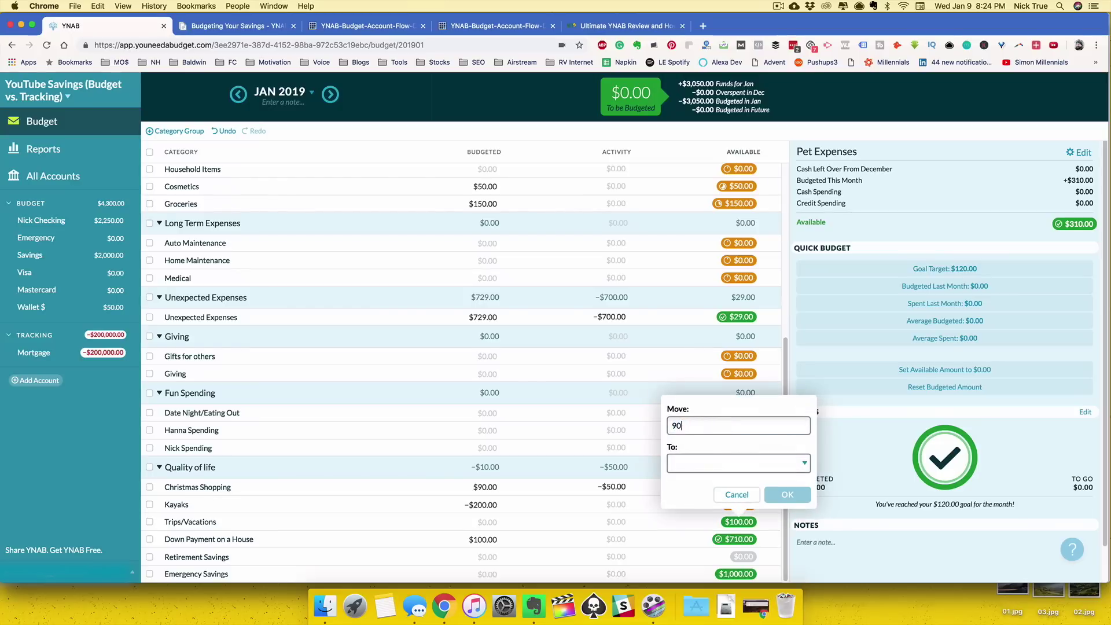
key("Tab")
type("pet")
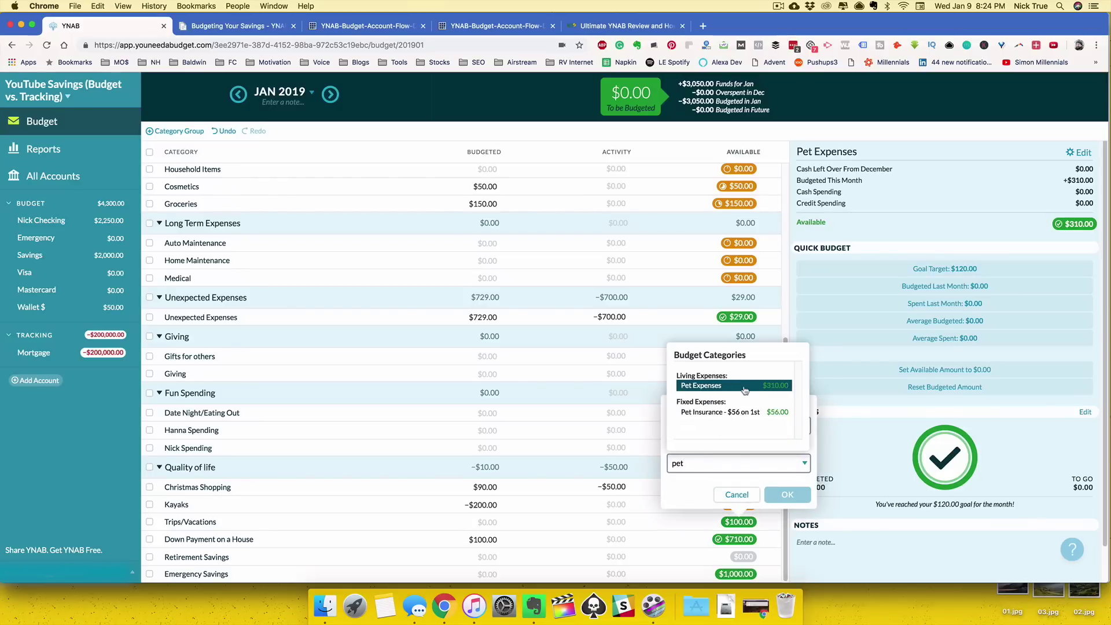
left_click(735, 385)
left_click(787, 495)
scroll(579, 492, "up", 5)
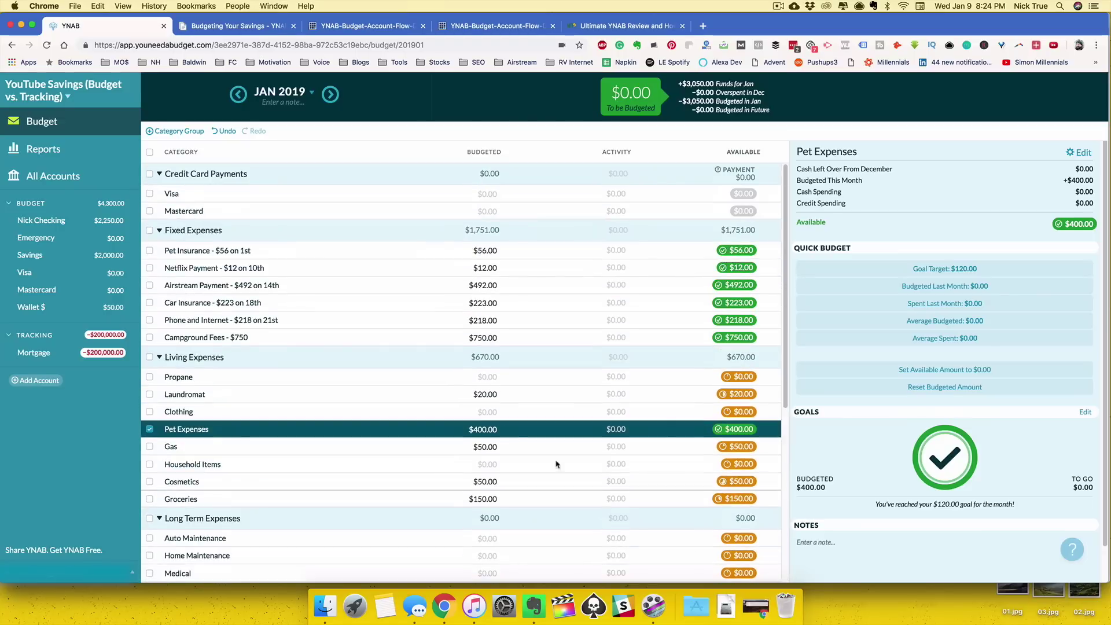
Move $600 from Emergency Savings to Pet Expenses and return to the Living Expenses group
scroll(524, 454, "down", 5)
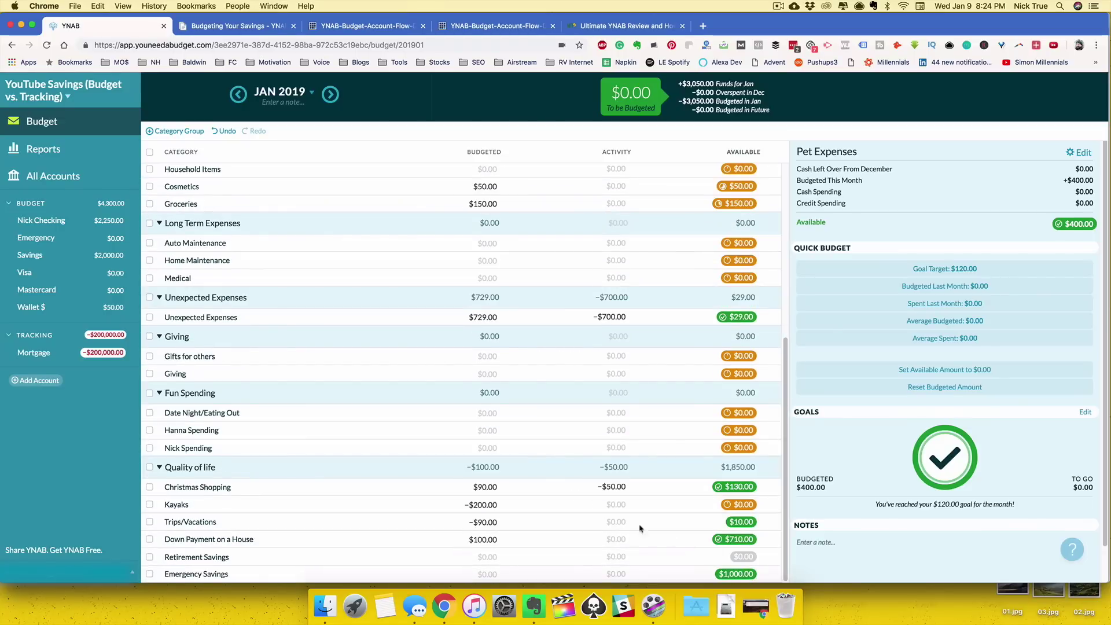
left_click(736, 574)
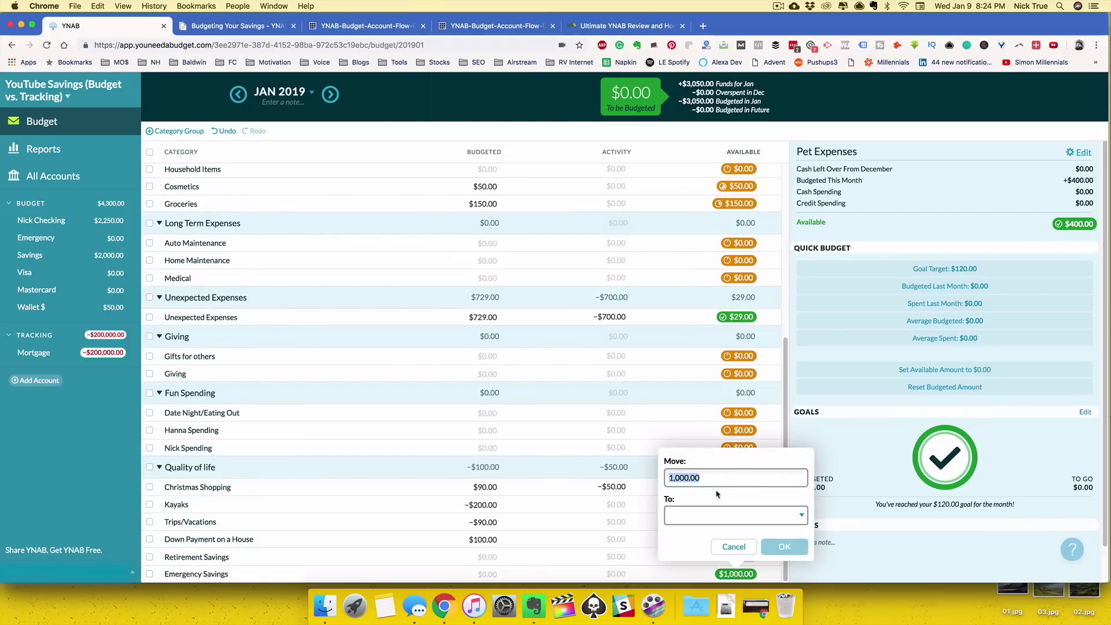
type("40")
key("Tab")
type("pet")
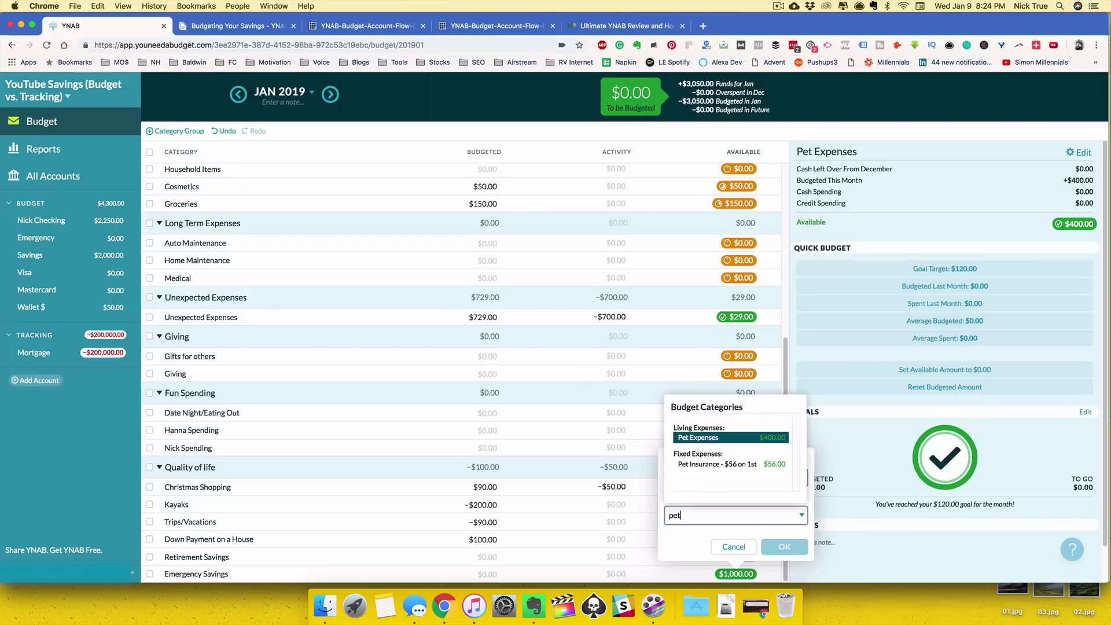
left_click(732, 438)
left_click(785, 547)
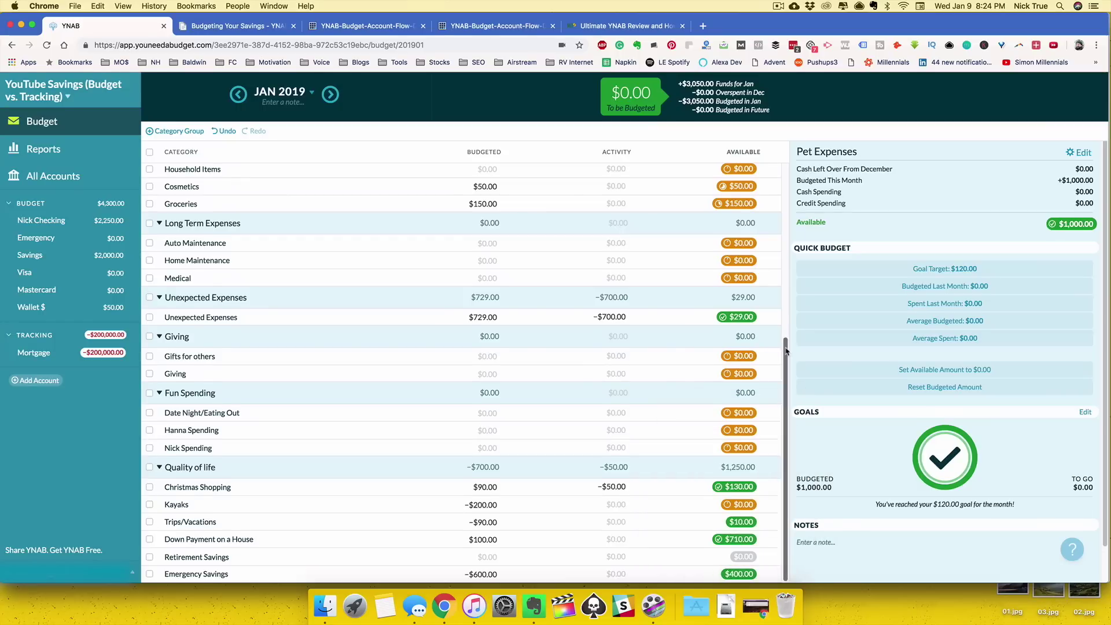
left_click_drag(785, 344, 784, 169)
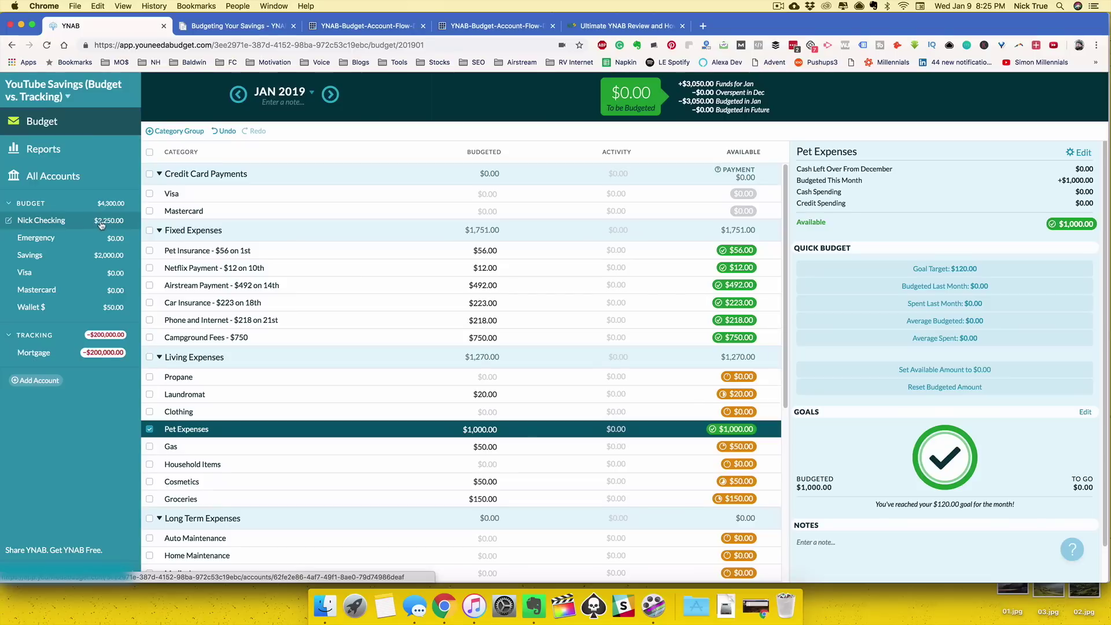
Record a $1,000 transfer from the Savings account to the checking account
left_click(86, 261)
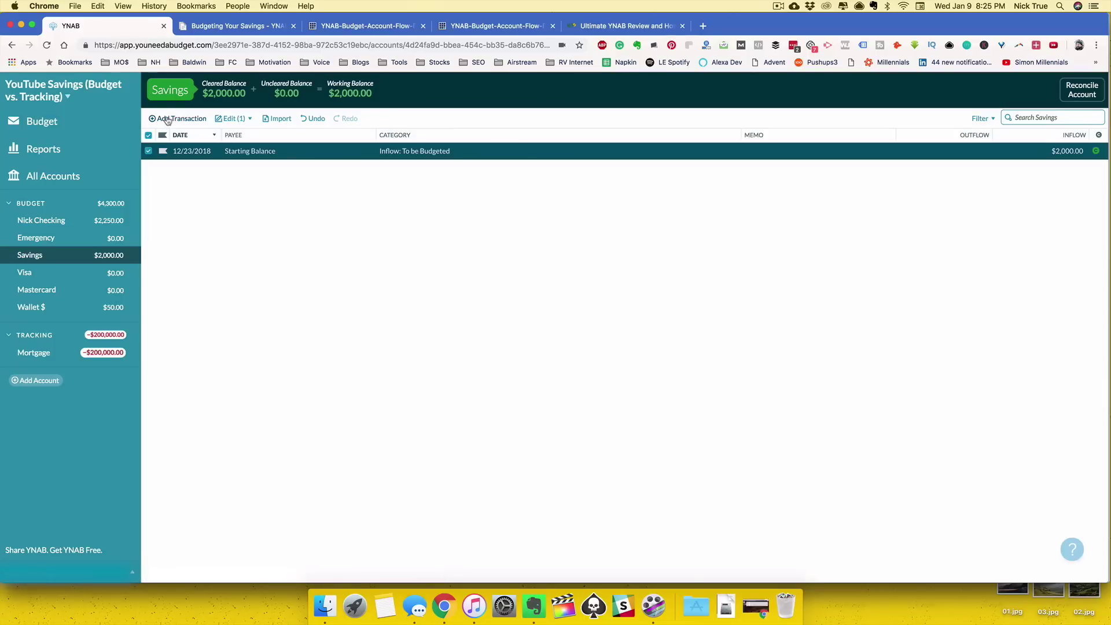
left_click(177, 119)
left_click(258, 152)
type("check")
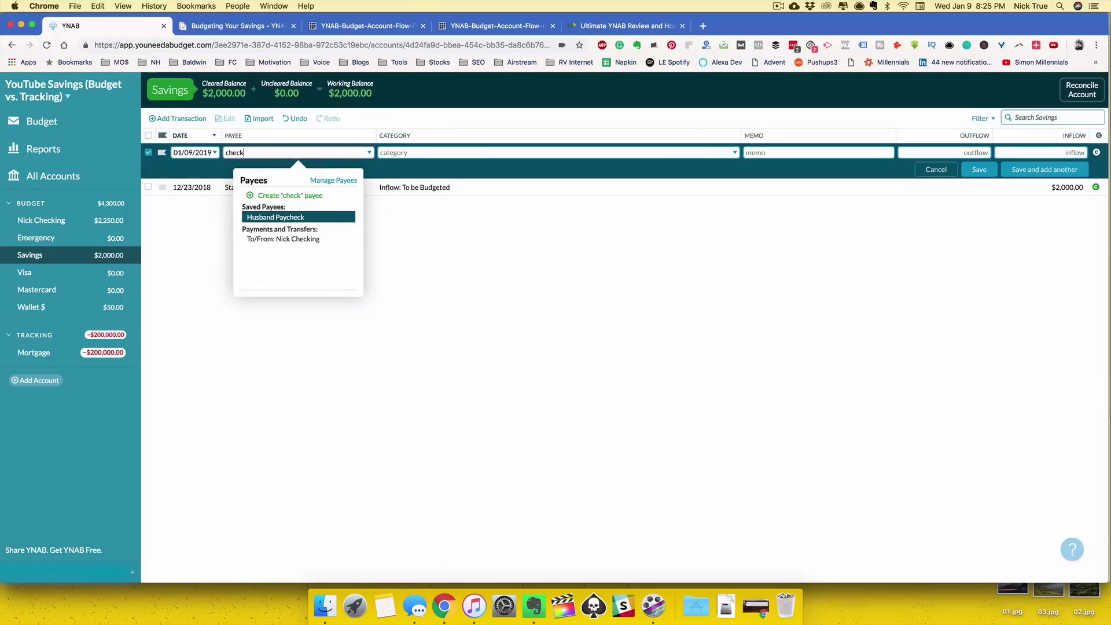
left_click(262, 240)
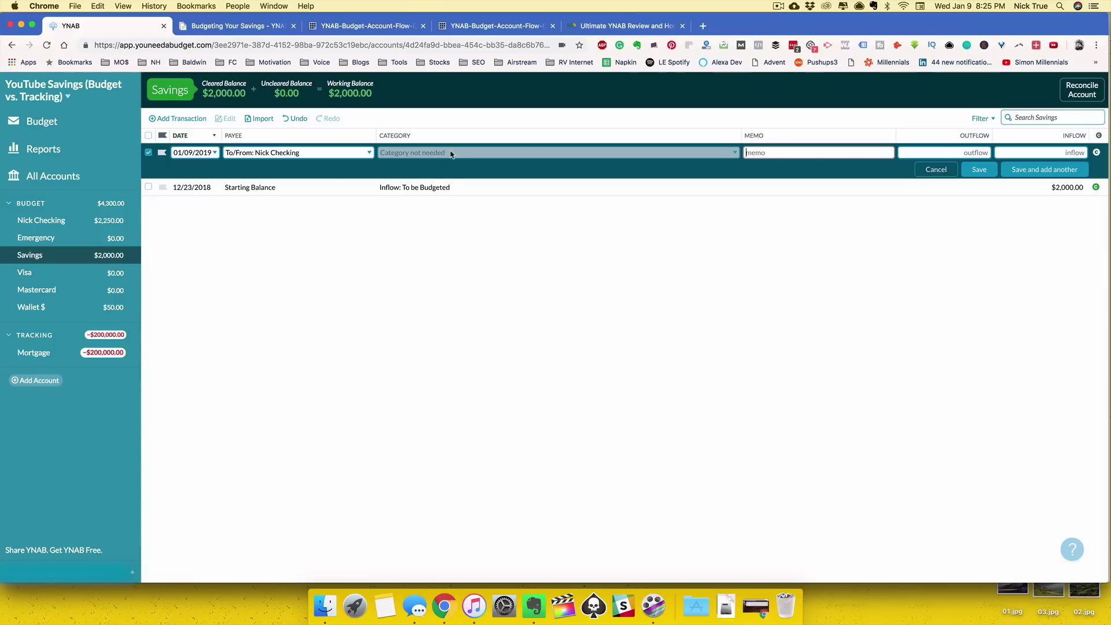
key("Tab")
key("Tab")
type("100")
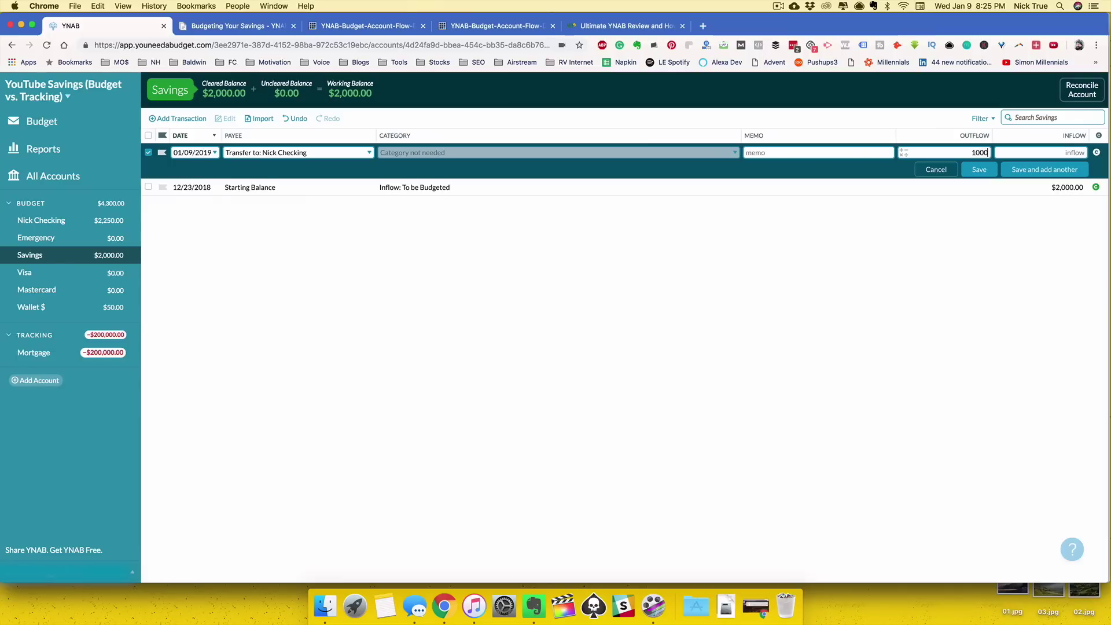
key("Return")
Record a $1,000 outflow from the checking account with payee "pet emergency", categorized as Pet Expenses
left_click(75, 227)
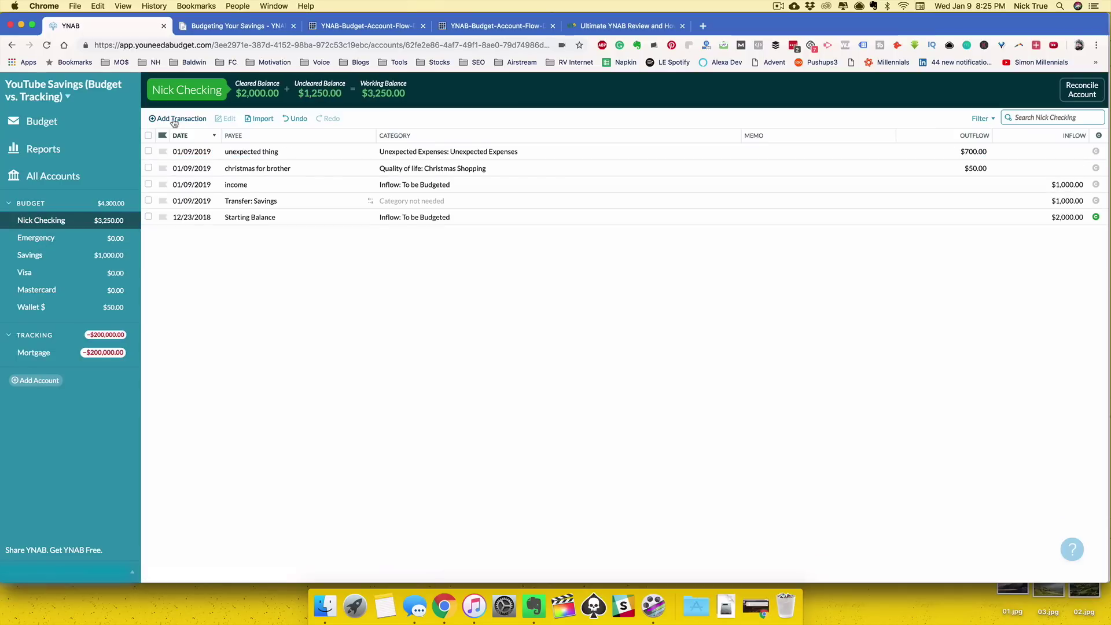
left_click(176, 119)
key("Tab")
type("pet emergency")
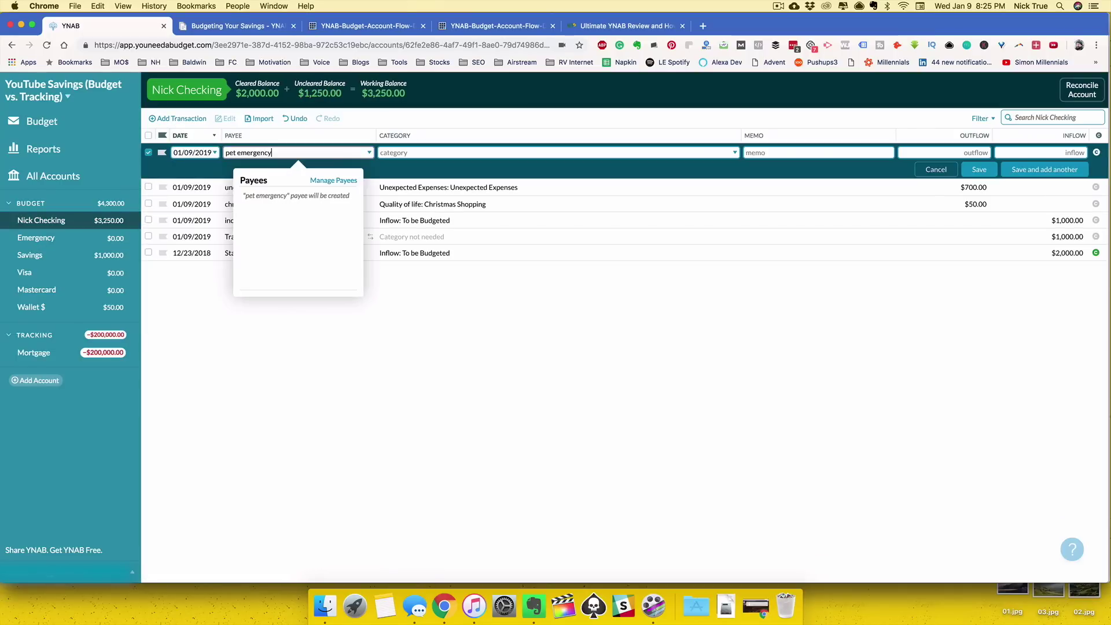
key("Tab")
type("pet")
key("Tab")
key("Tab")
type("1")
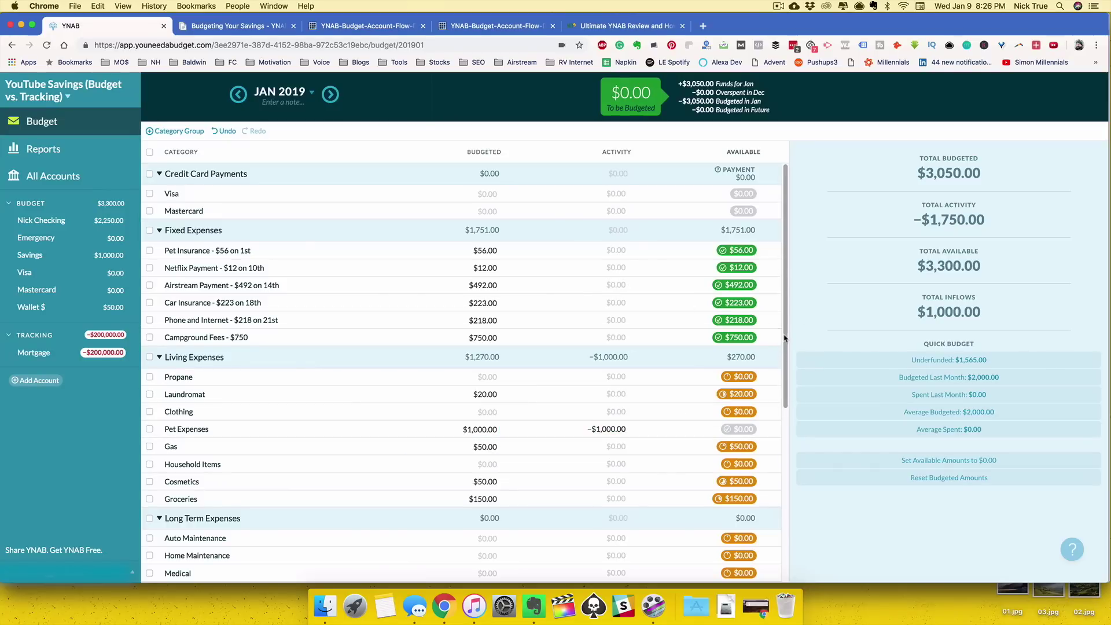
Review the January 2019 budget, comparing the Quality of life savings categories with the Pet Expenses activity
scroll(779, 407, "down", 2)
scroll(779, 406, "down", 7)
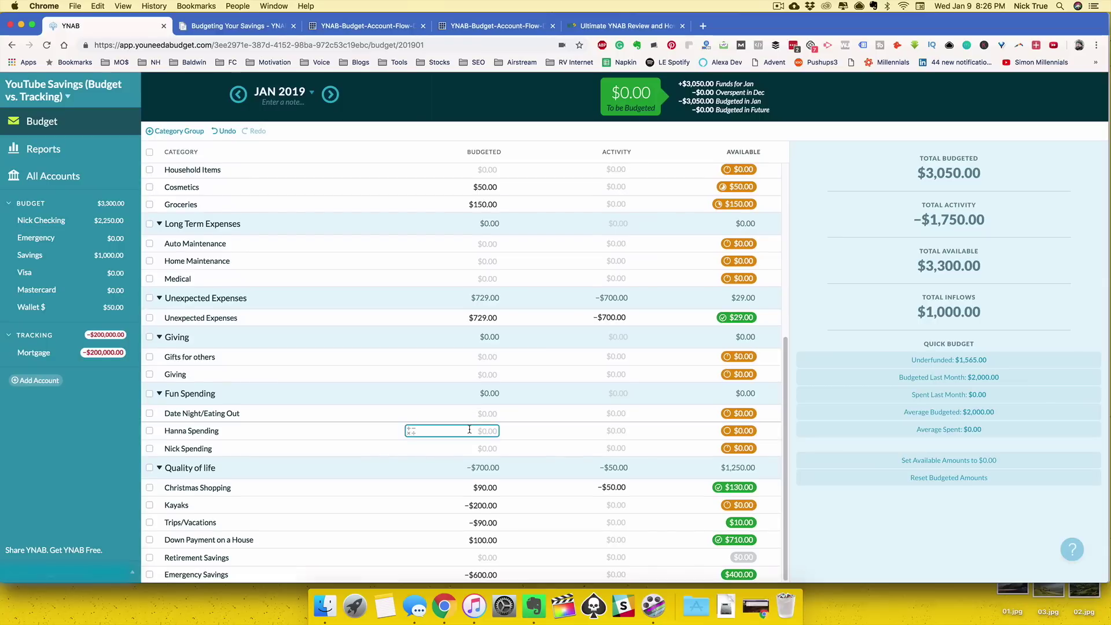
scroll(469, 430, "up", 5)
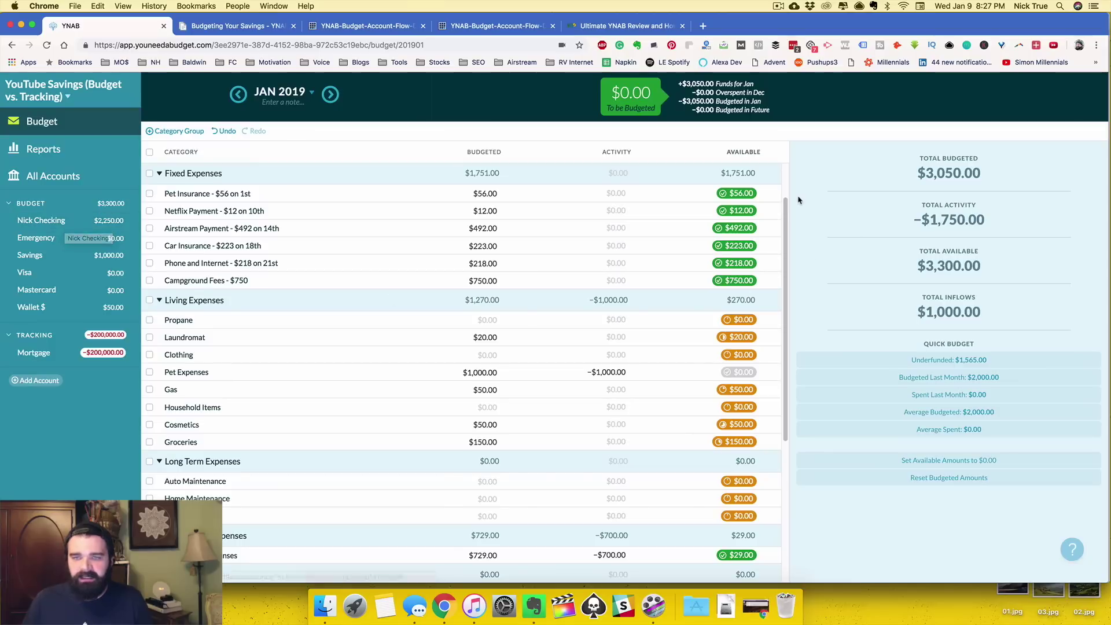
scroll(786, 191, "up", 1)
scroll(707, 185, "down", 10)
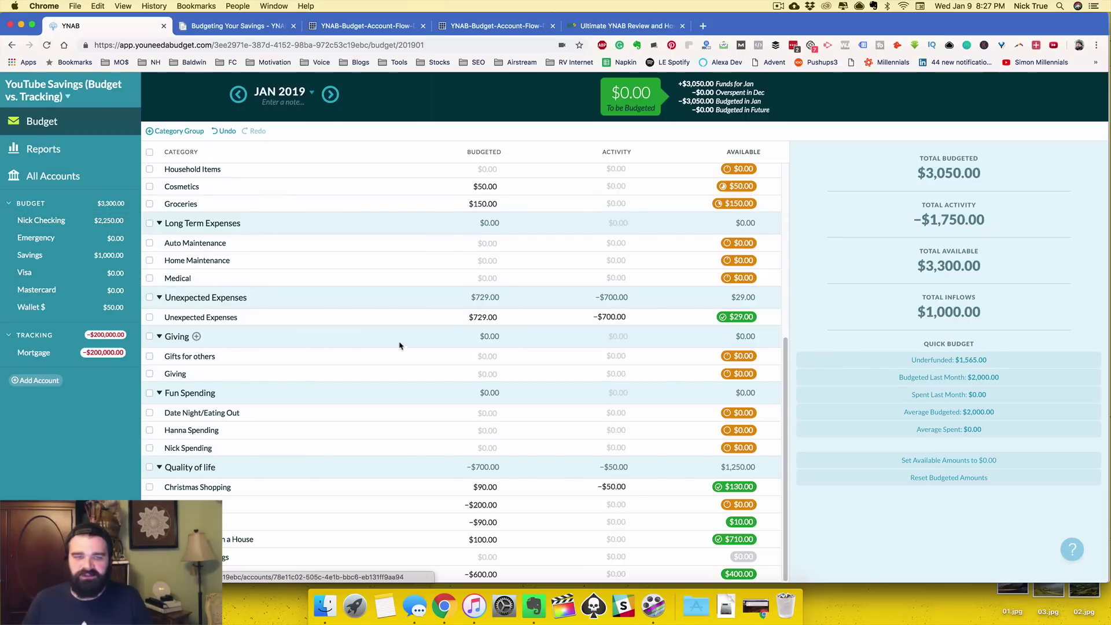
left_click(436, 374)
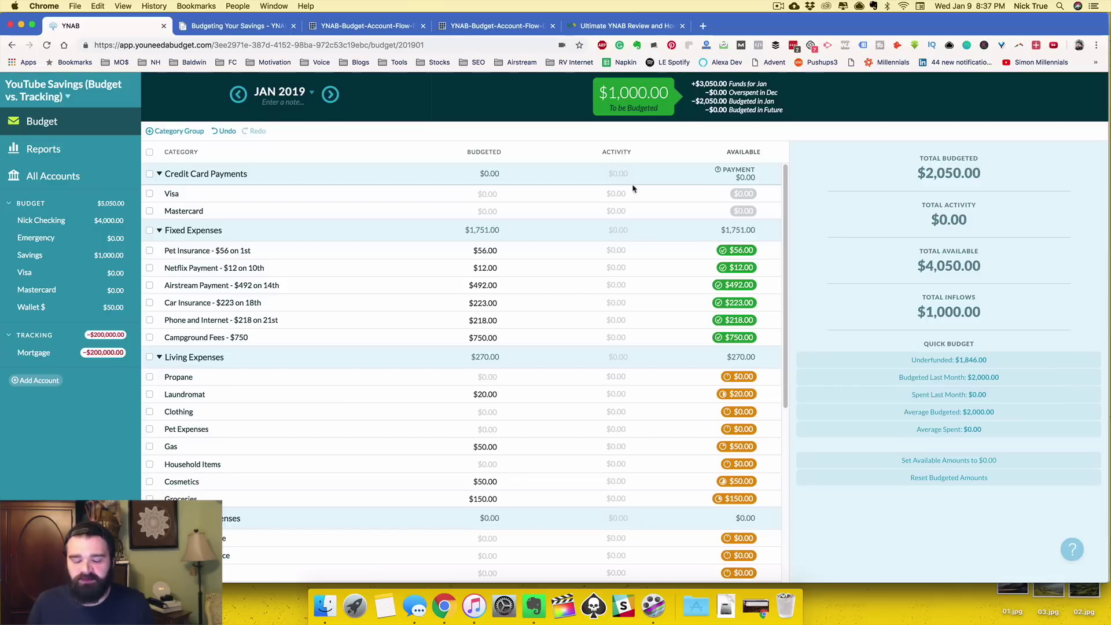
left_click(486, 338)
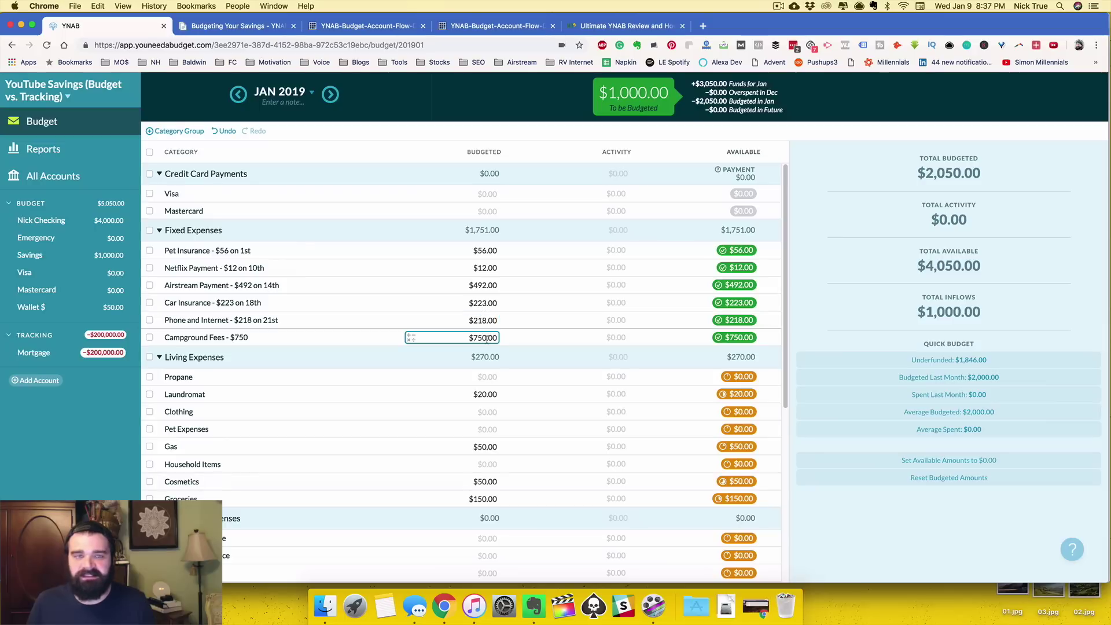
Consult the "Budgeting Your Savings" help article and return to the January 2019 budget
left_click(234, 27)
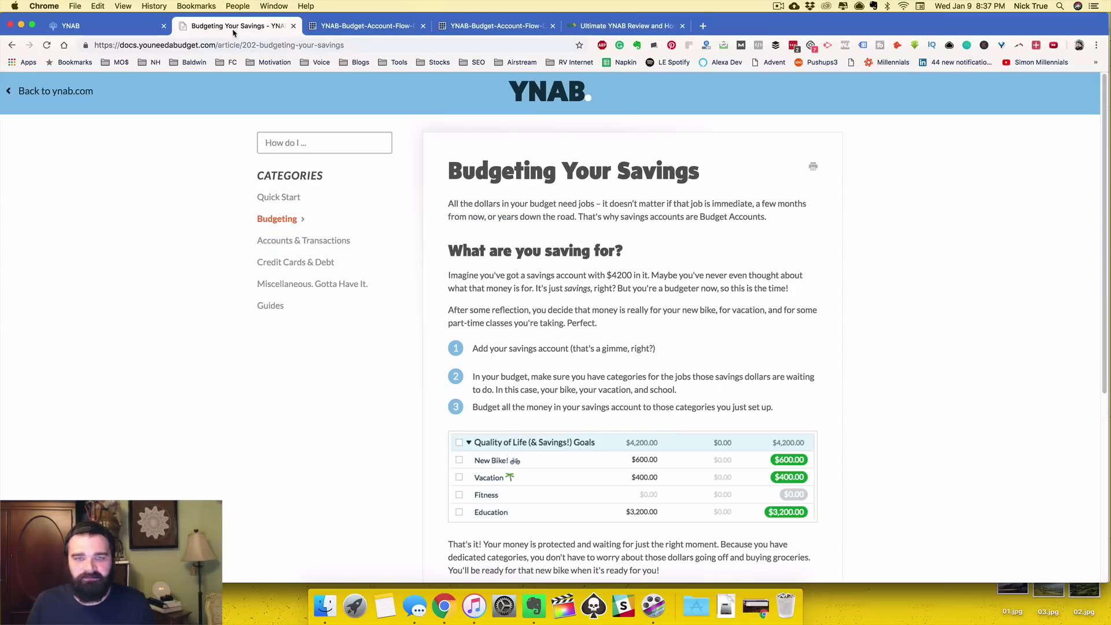
left_click_drag(1104, 123, 1087, 109)
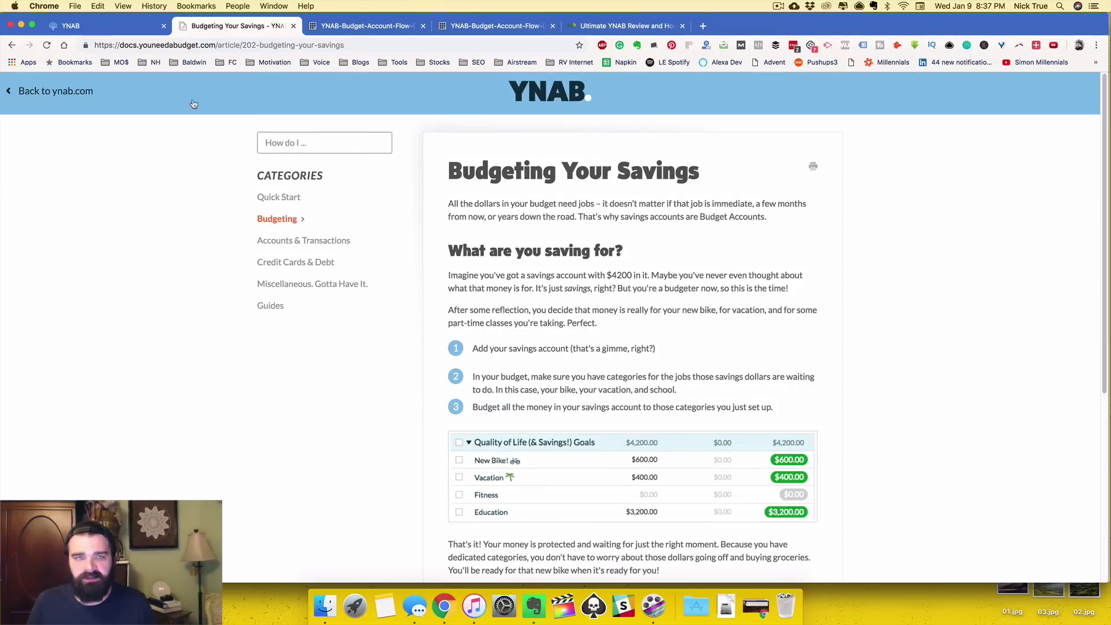
left_click(136, 33)
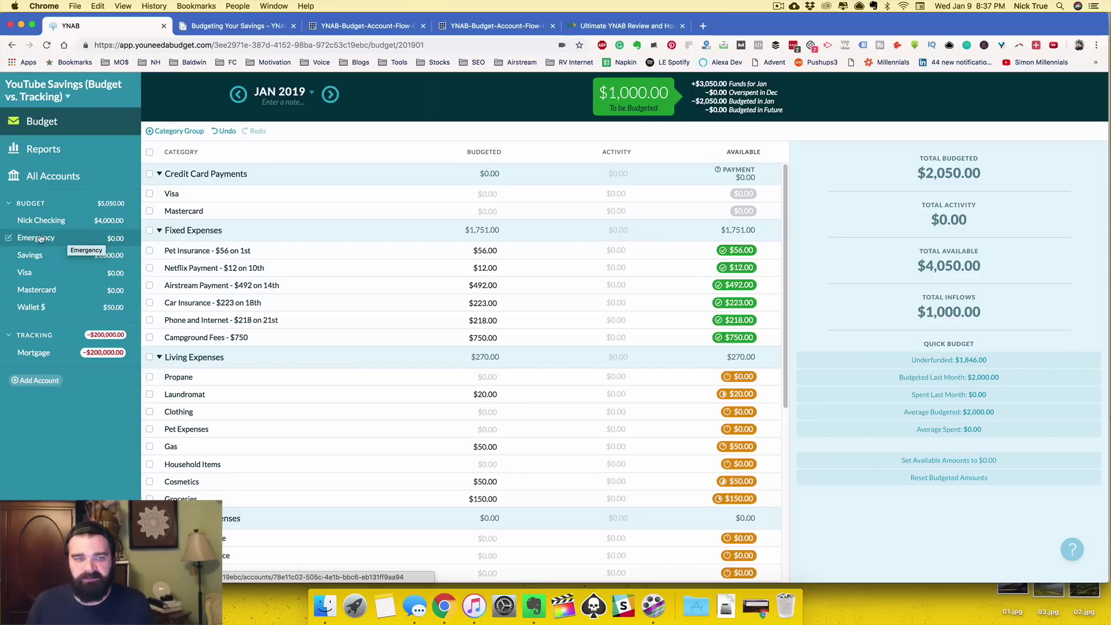
Rename both the Savings account and the Quality of life category group to "Savings at Ally"
left_click_drag(786, 194, 777, 368)
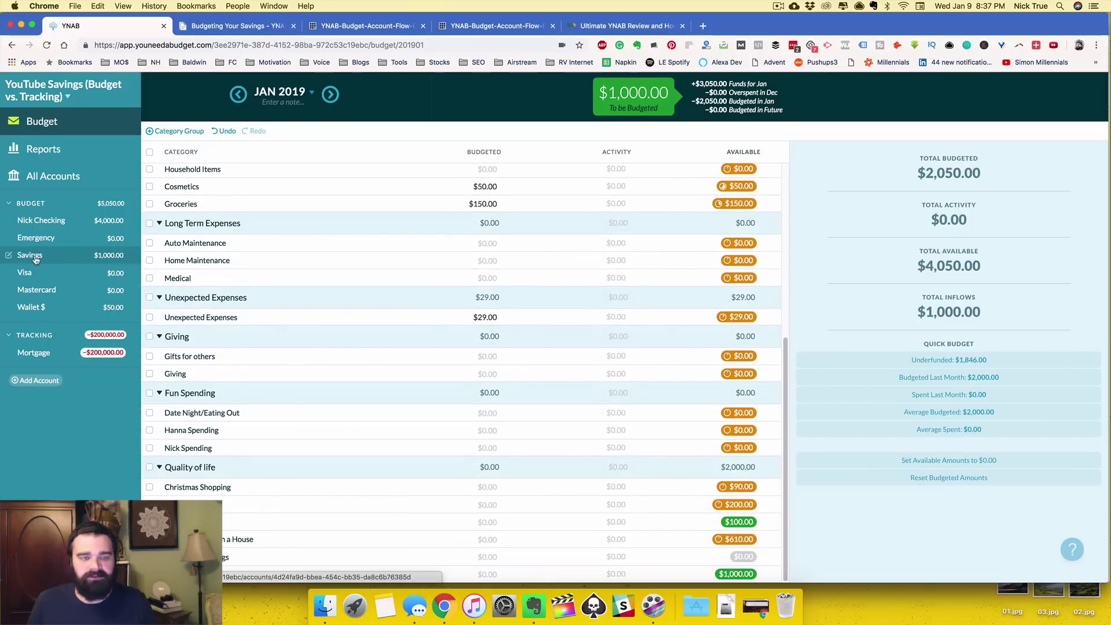
left_click(8, 255)
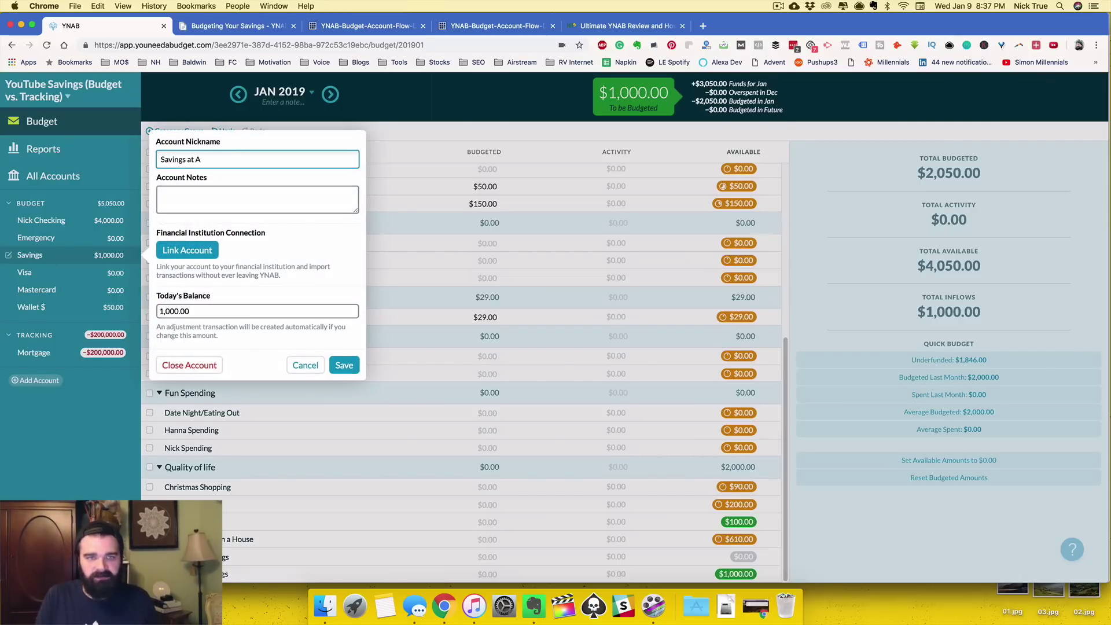
left_click(344, 364)
left_click(198, 468)
key("super+a")
type("Savings at Ally")
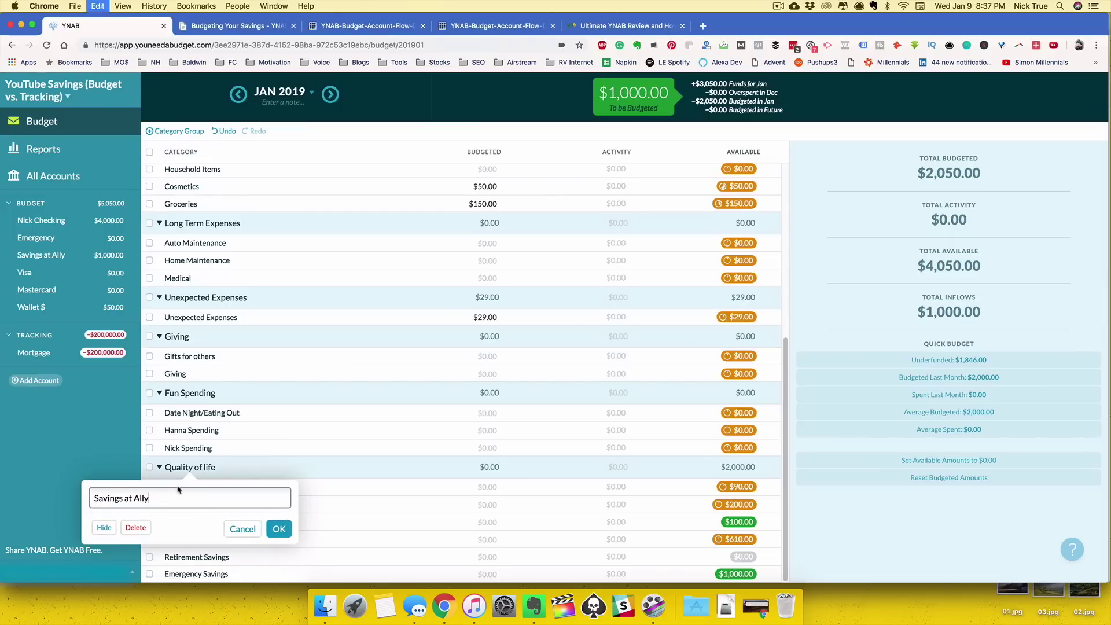
left_click(280, 530)
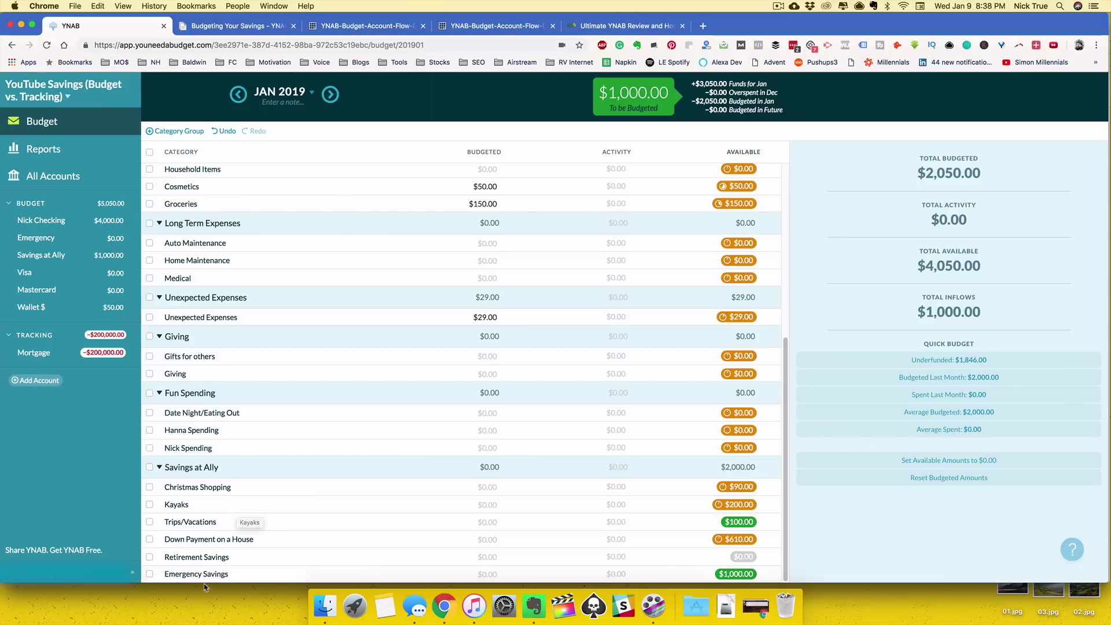
Create an "Emergency Savings" category group, place it at the end of the budget, and put the Emergency Savings category in it
left_click(177, 131)
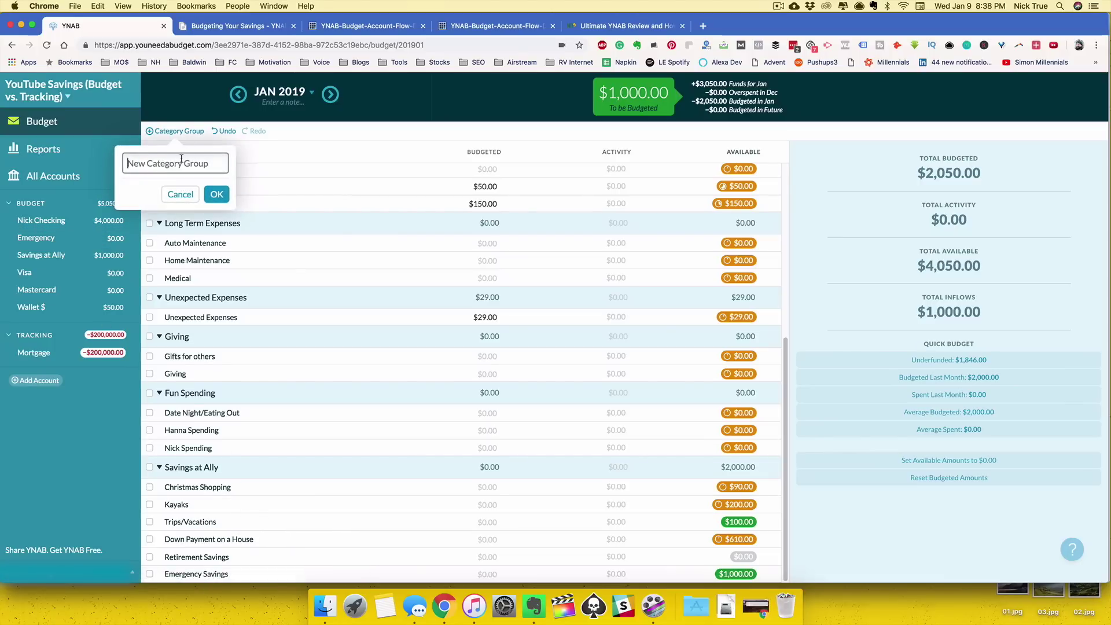
type("Emerge")
key("super+a")
key("super+c")
left_click(225, 195)
left_click_drag(227, 175, 225, 510)
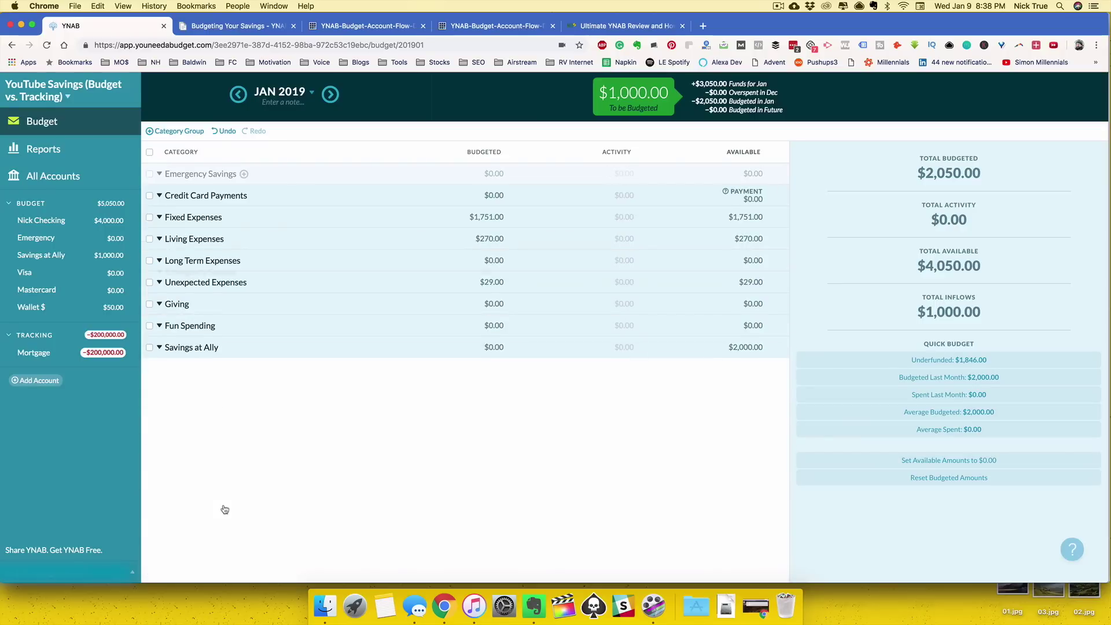
scroll(217, 538, "down", 5)
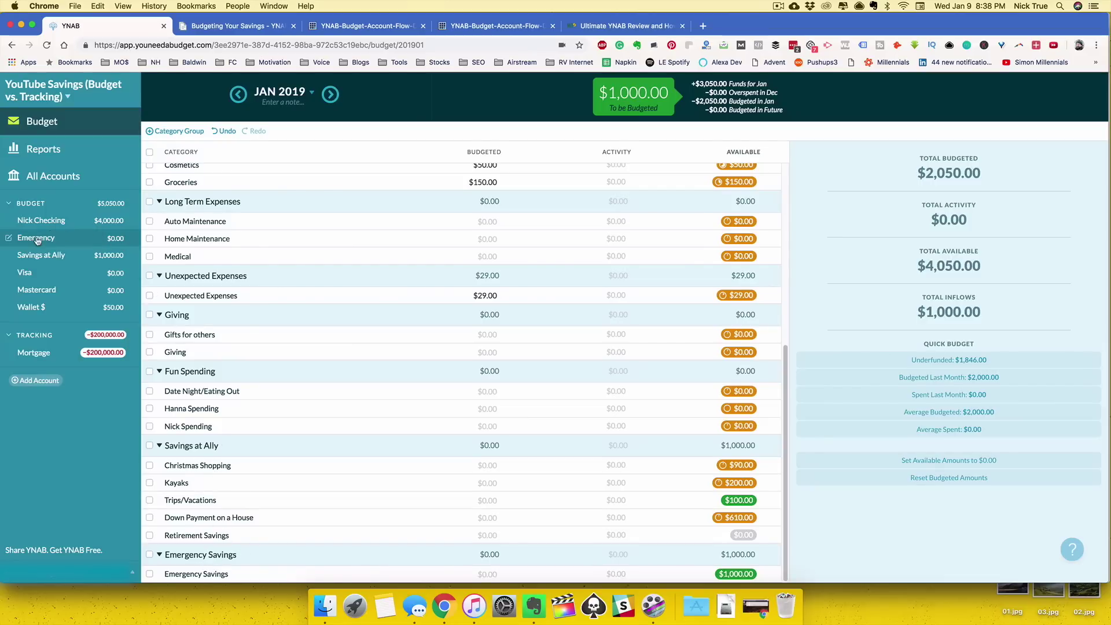
Rename the Emergency account to "Emergency Savings"
left_click(8, 238)
key("super+v")
left_click(344, 348)
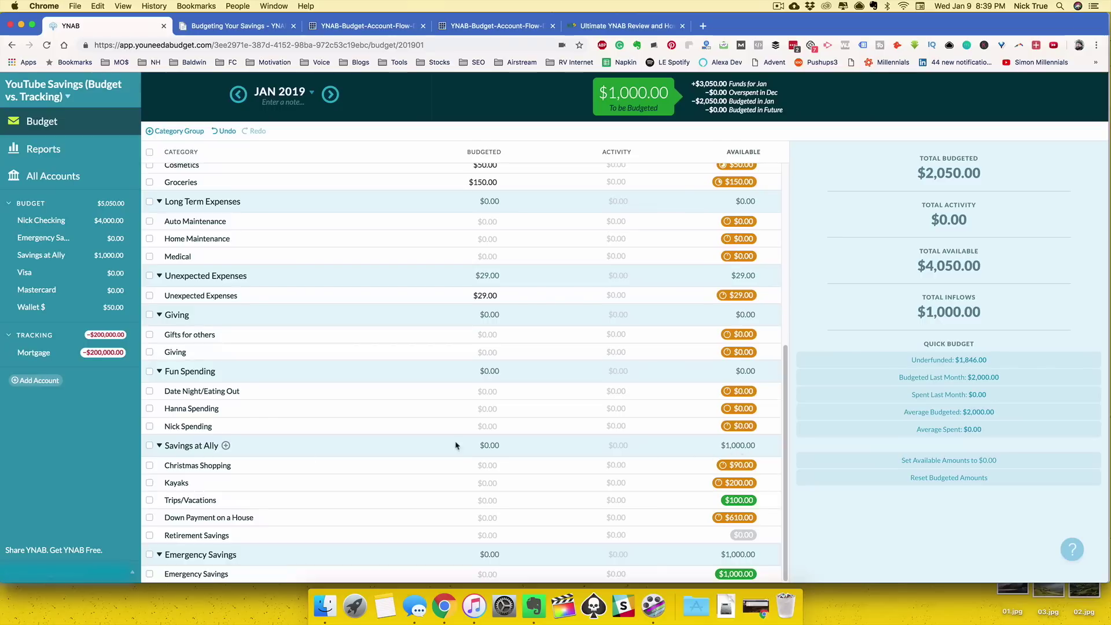
Check the Savings at Ally register, and collapse every budget category group except Savings at Ally and Emergency Savings
left_click(81, 260)
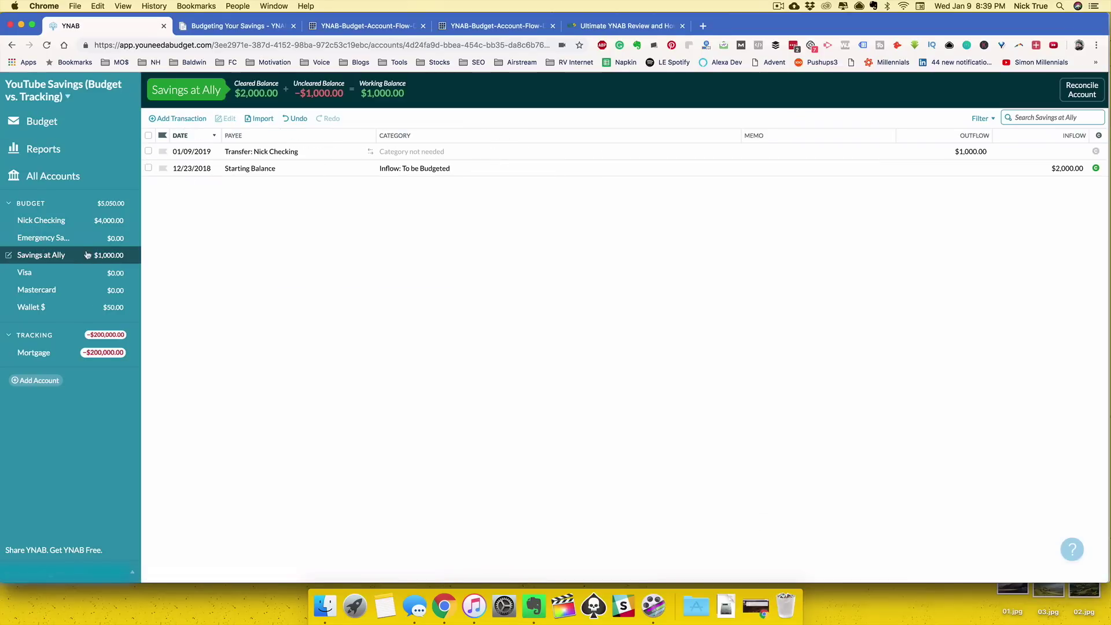
left_click(41, 121)
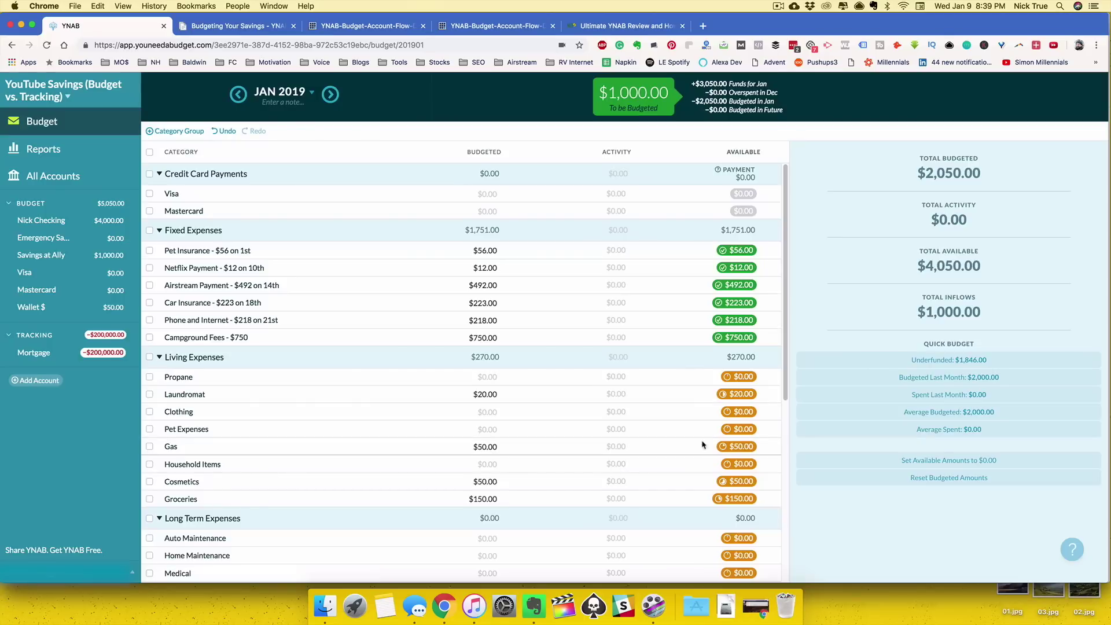
scroll(666, 457, "down", 5)
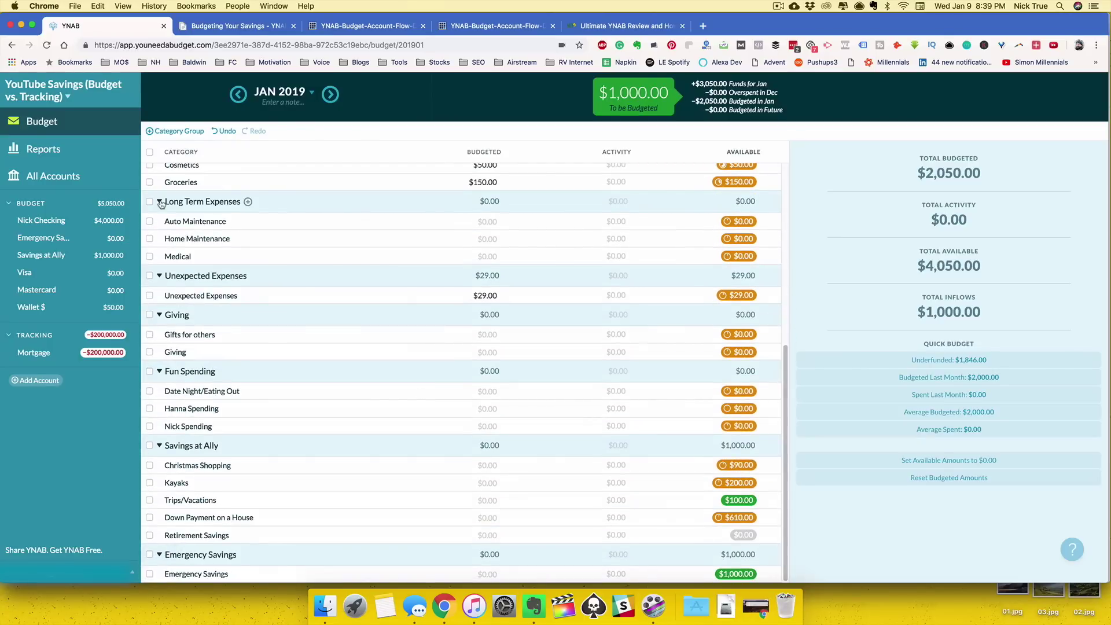
left_click(160, 202)
left_click(159, 273)
left_click(160, 316)
left_click(160, 337)
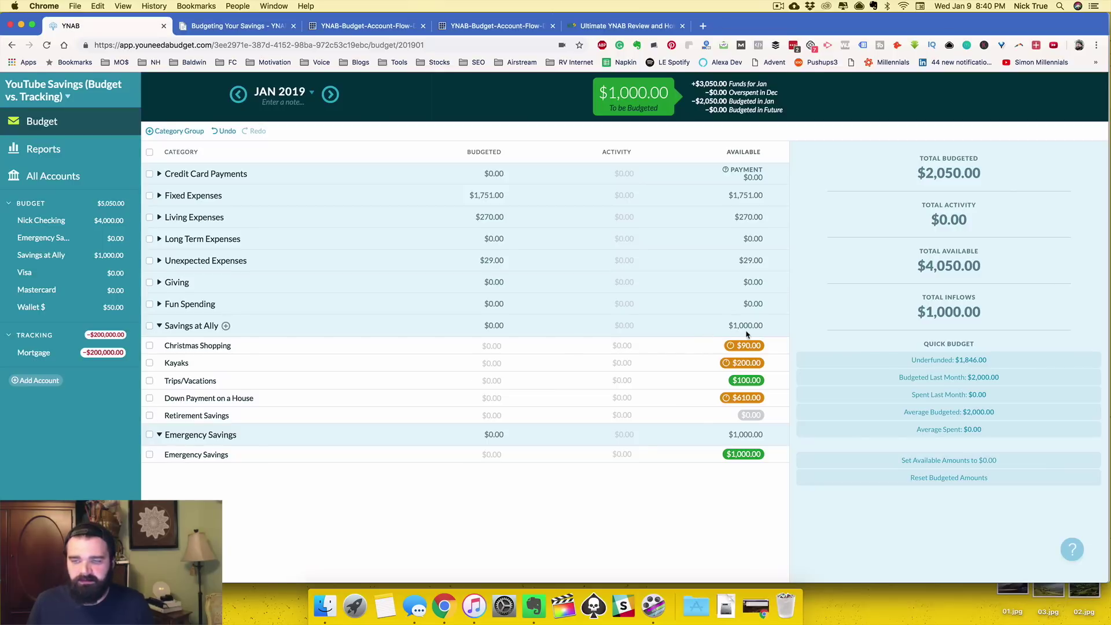
Inspect the details of the Christmas Shopping, Kayaks, Trips/Vacations and Down Payment on a House categories
left_click(675, 346)
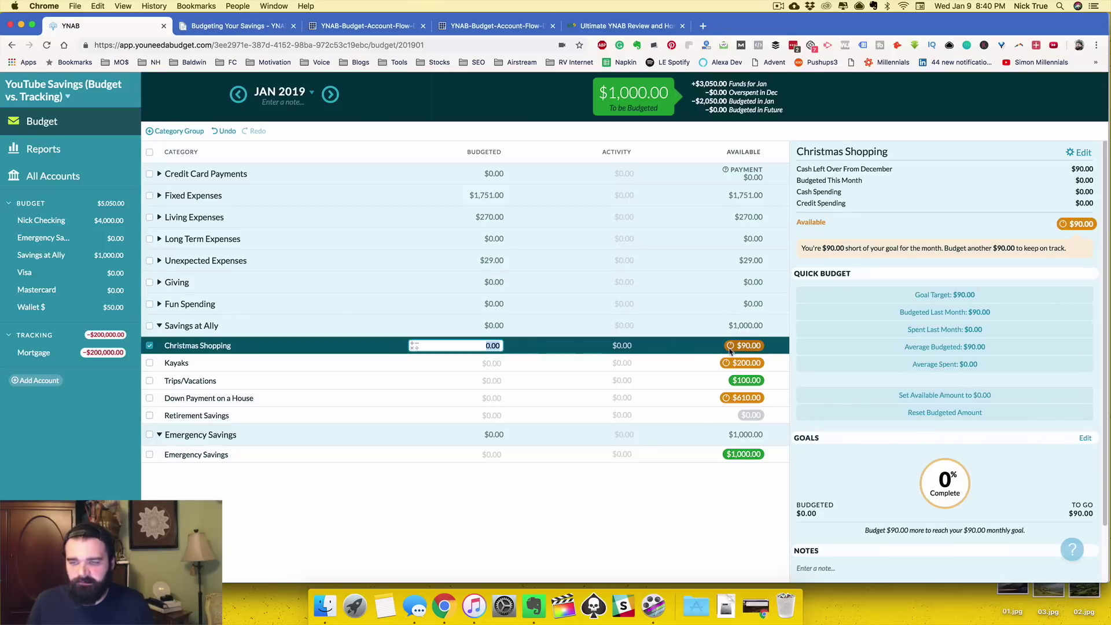
left_click(685, 364)
left_click(681, 380)
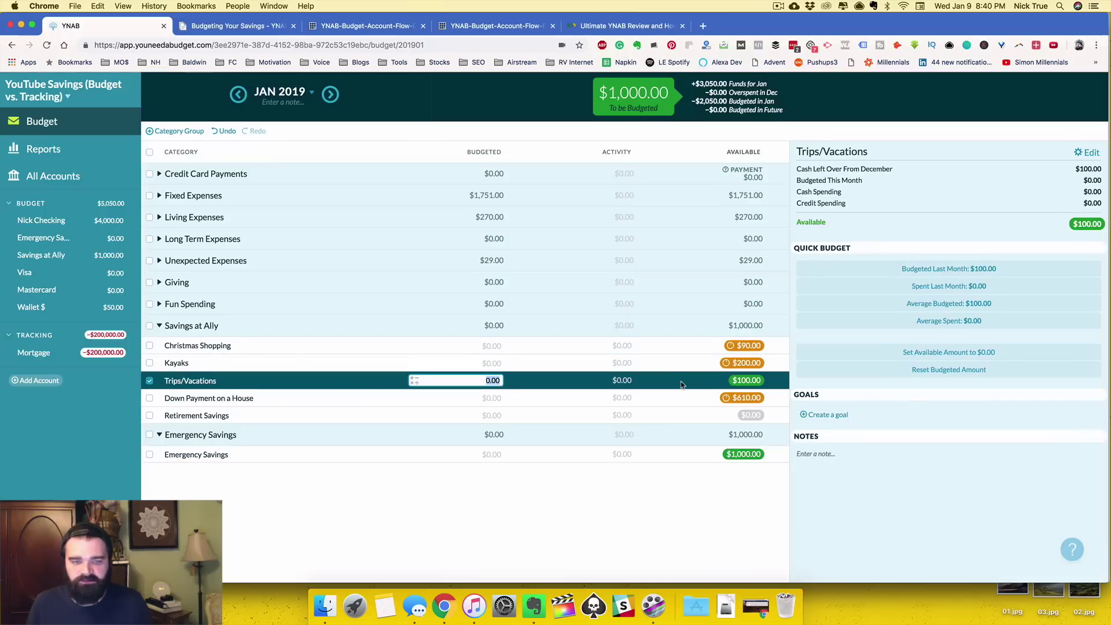
left_click(692, 400)
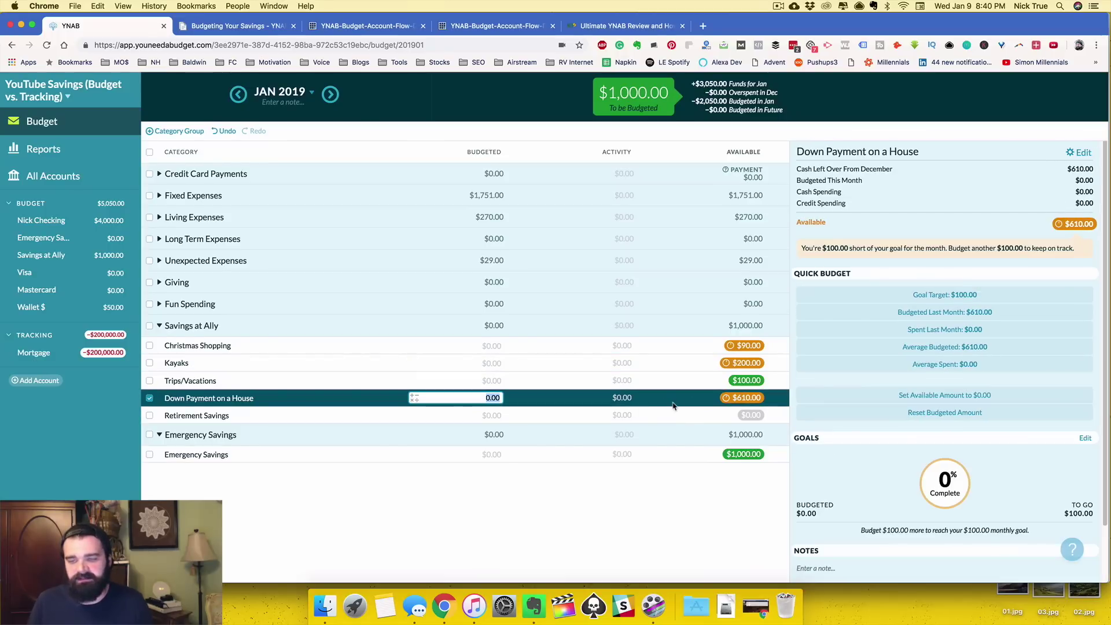
left_click(151, 399)
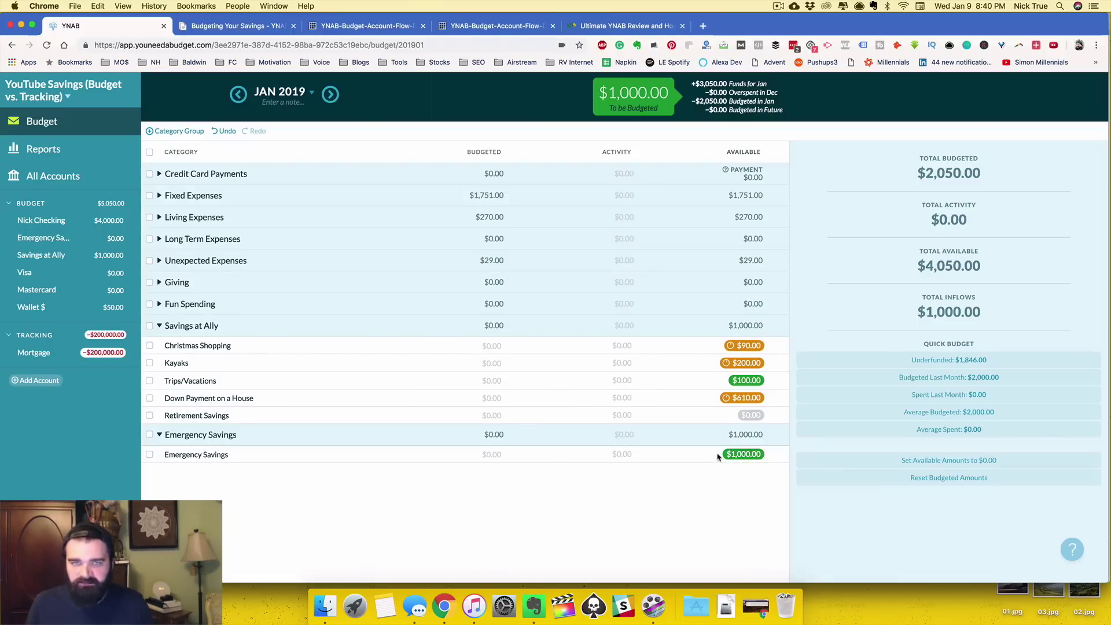
Record a $1,000 transfer from the checking account to the Emergency Savings account
left_click(75, 223)
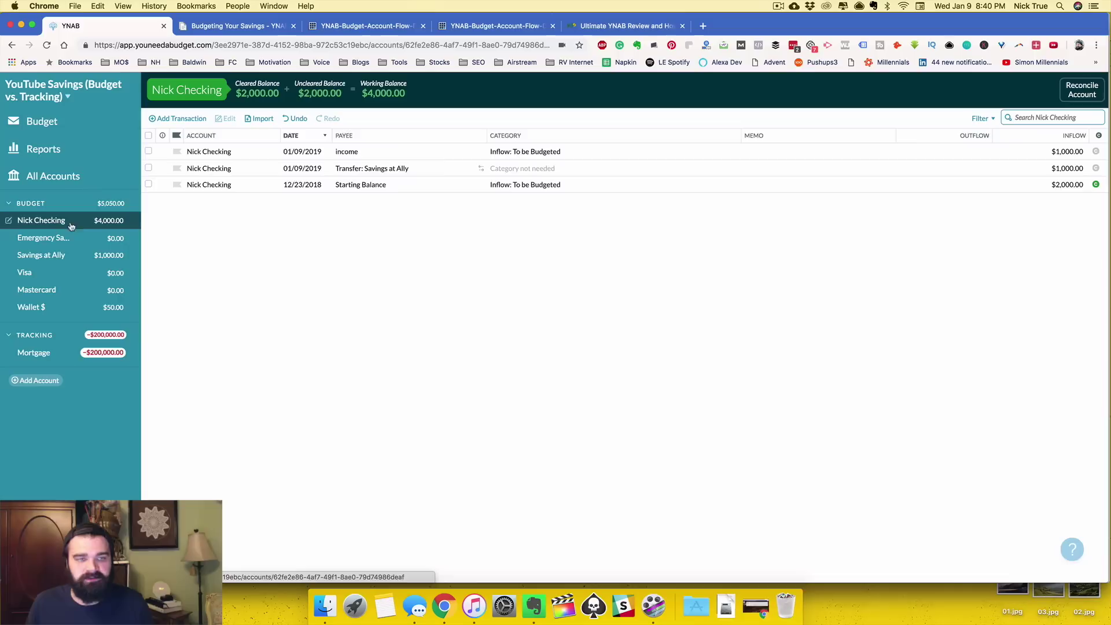
left_click(176, 119)
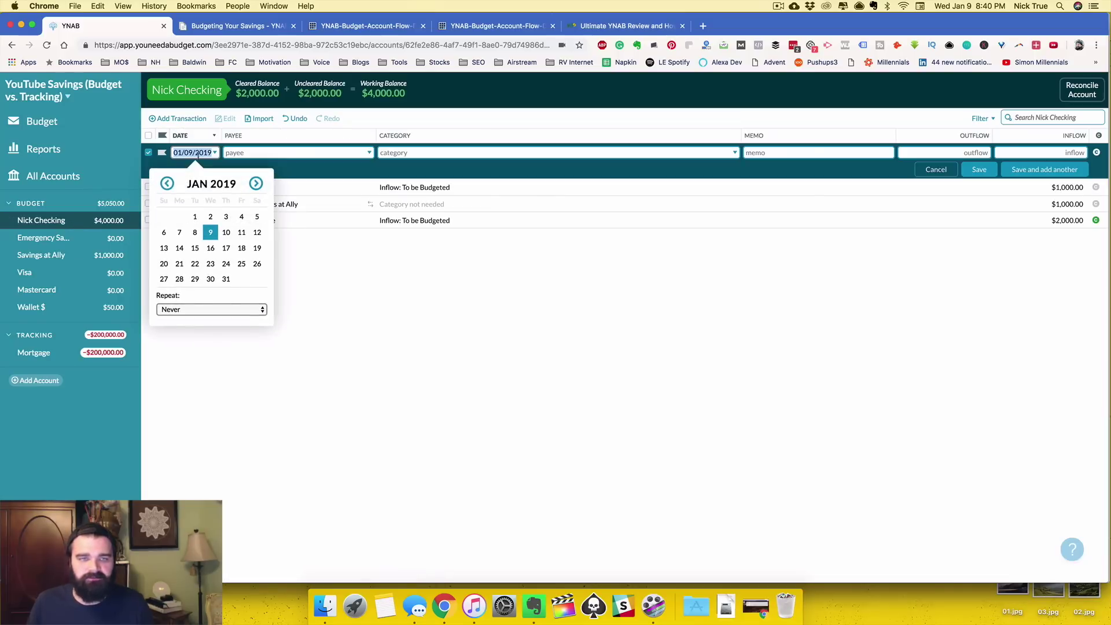
key("Tab")
type("to")
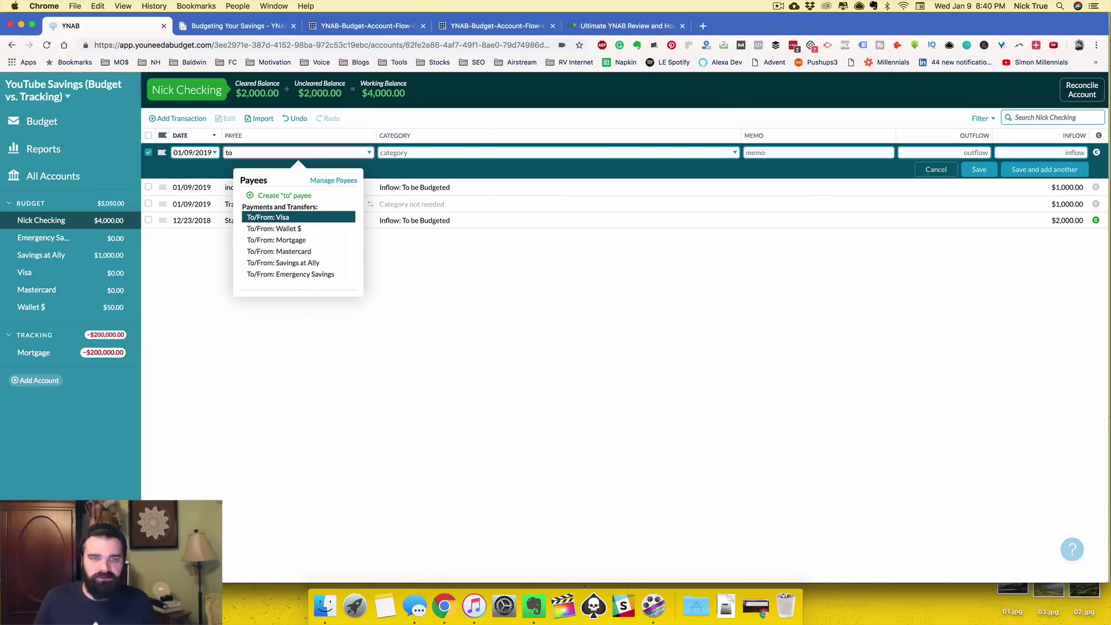
key("Down")
key("Down")
key("Down")
key("Down")
key("Down")
key("Return")
left_click(974, 153)
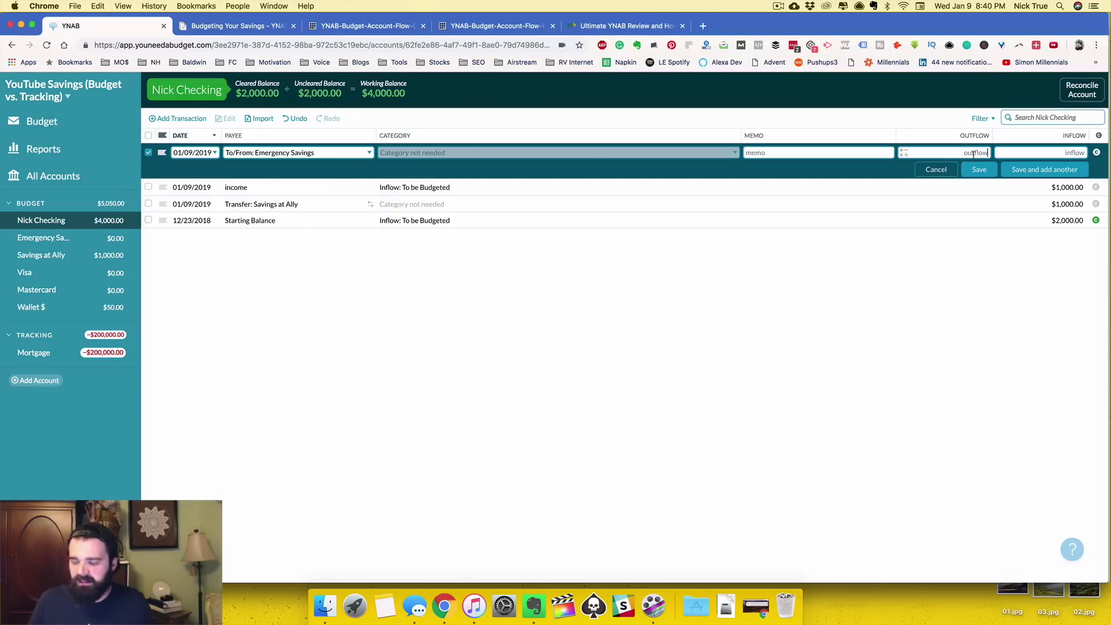
type("1000")
left_click(979, 169)
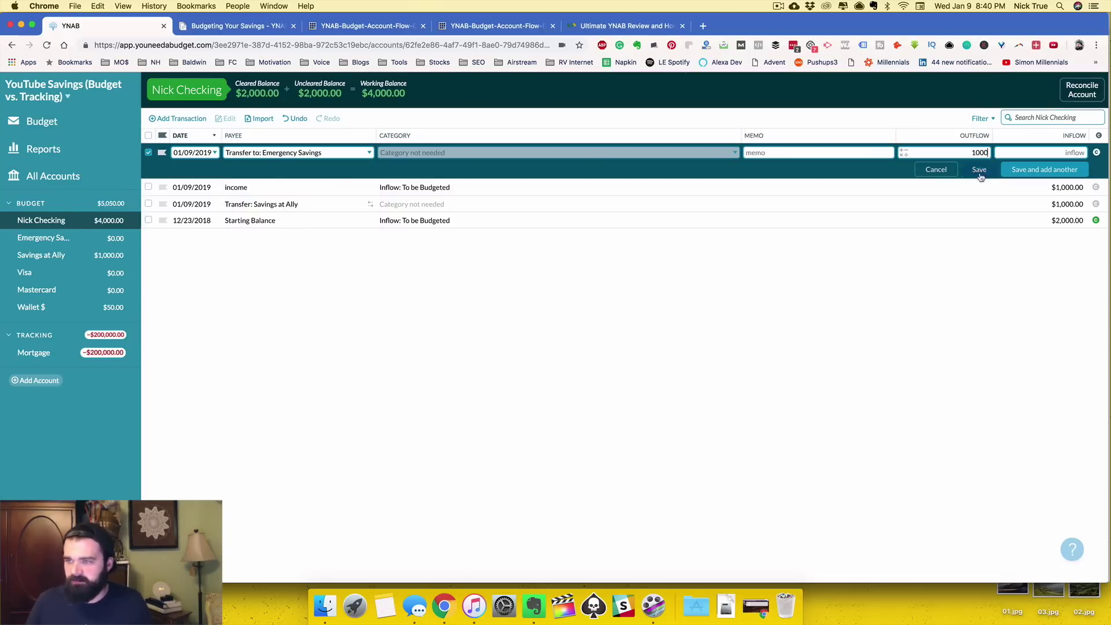
Check the Emergency Savings account and the income transaction in the checking register, and return to the budget
left_click(43, 237)
left_click(42, 121)
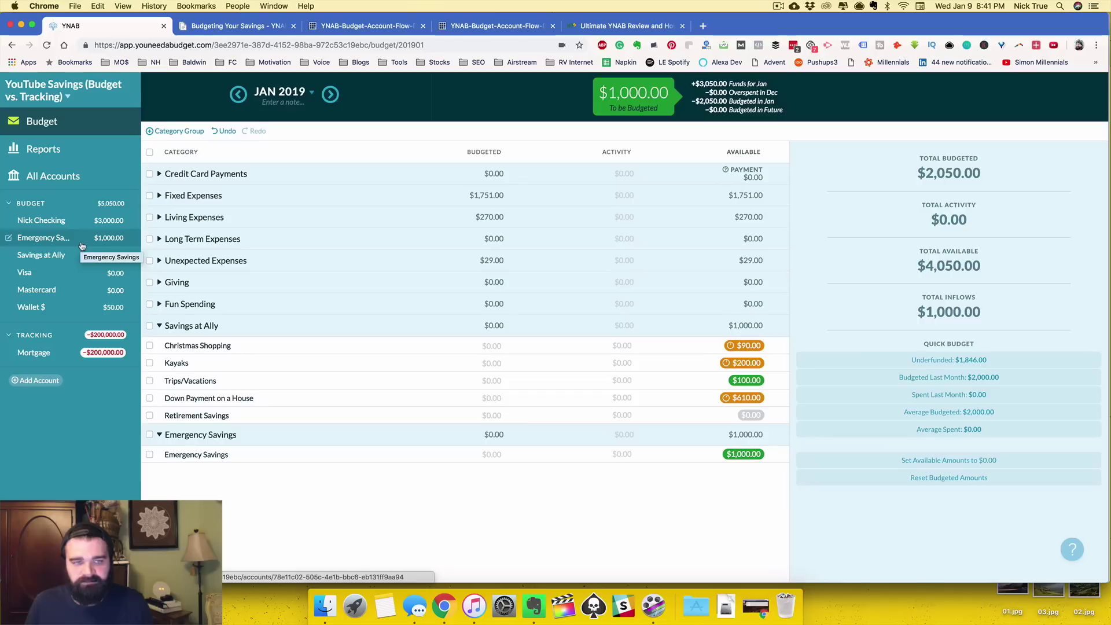
left_click(41, 221)
left_click(226, 169)
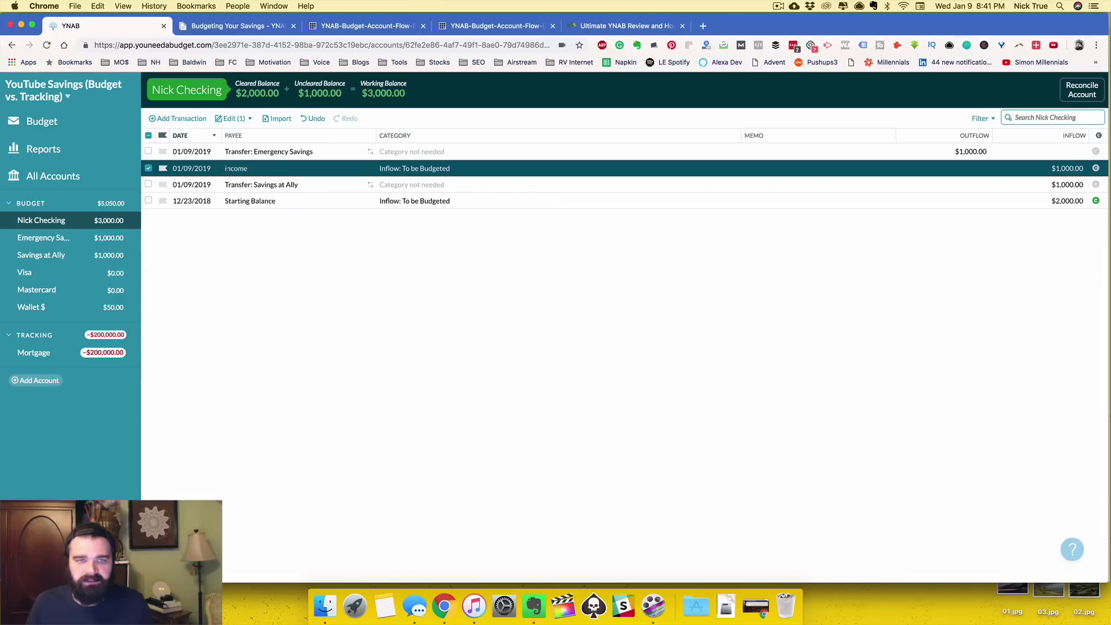
left_click(42, 121)
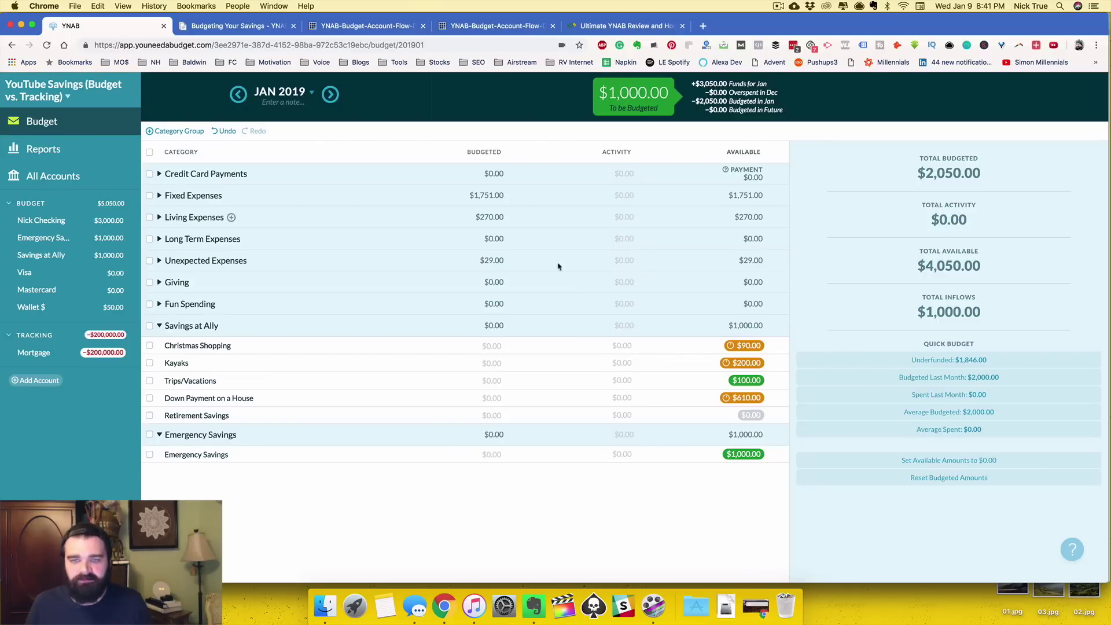
Budget the goal targets of $90 to Christmas Shopping, $110 to Kayaks and $100 to Down Payment on a House
left_click(494, 346)
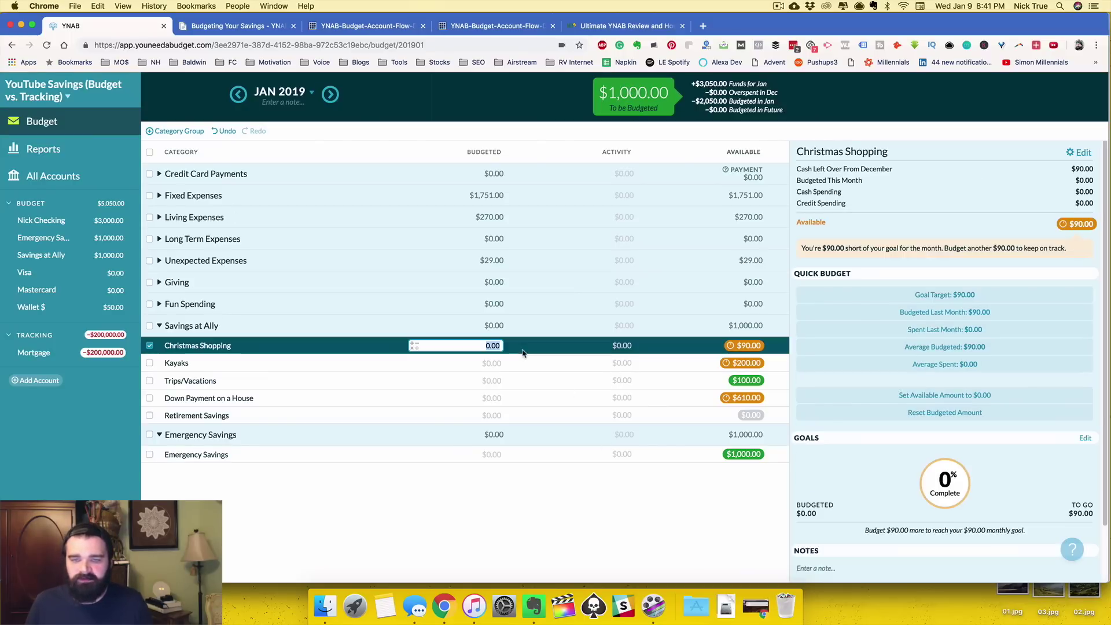
left_click(955, 295)
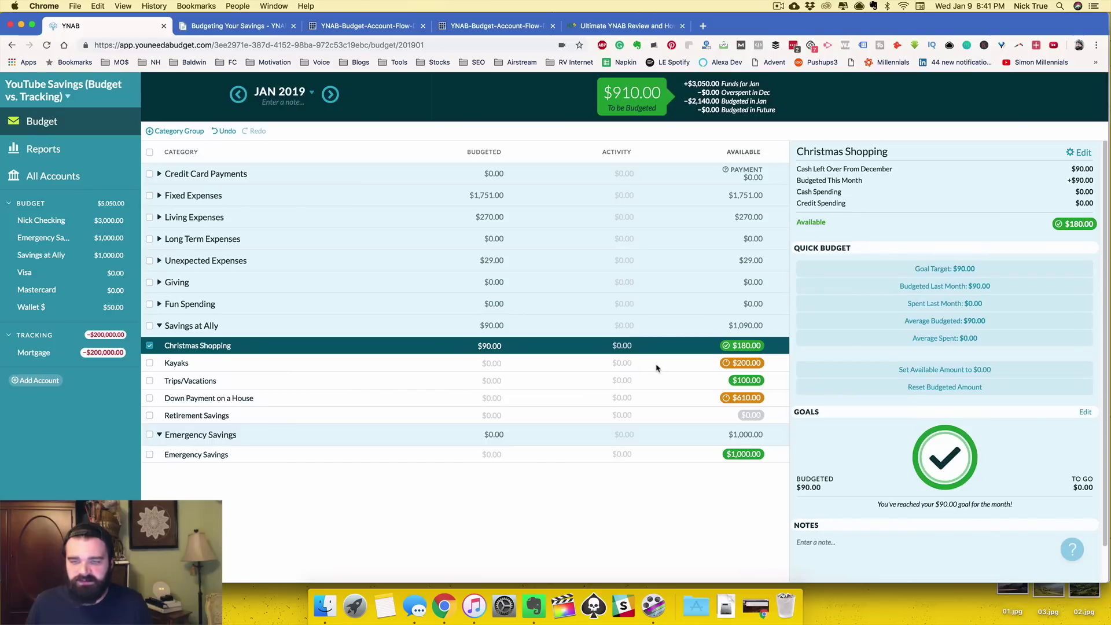
left_click(656, 366)
left_click(979, 297)
left_click(660, 398)
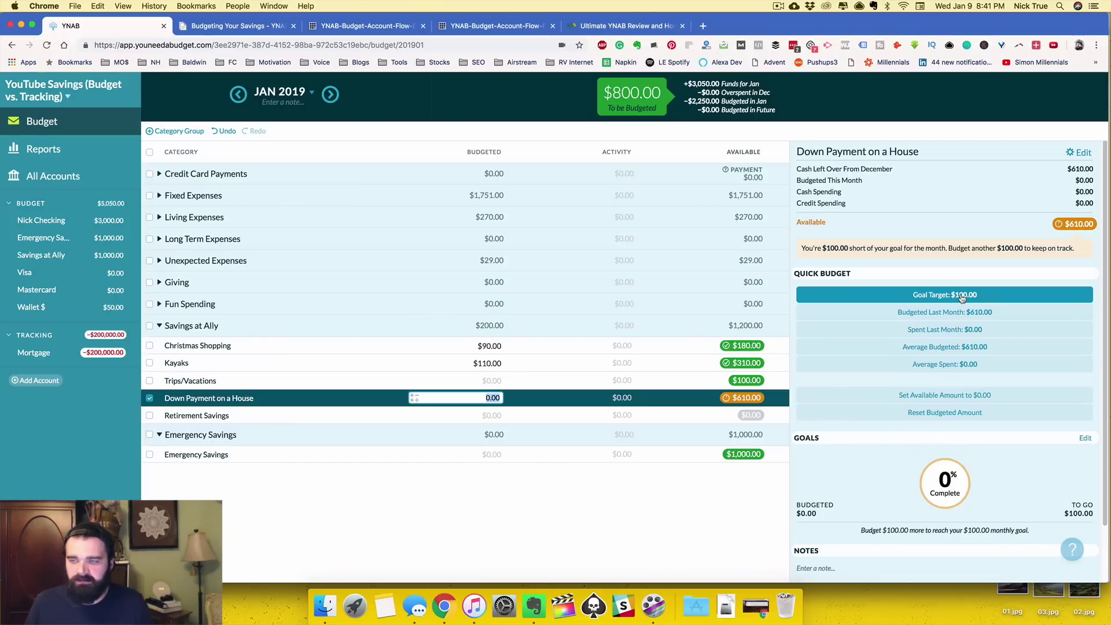
left_click(963, 296)
left_click(150, 398)
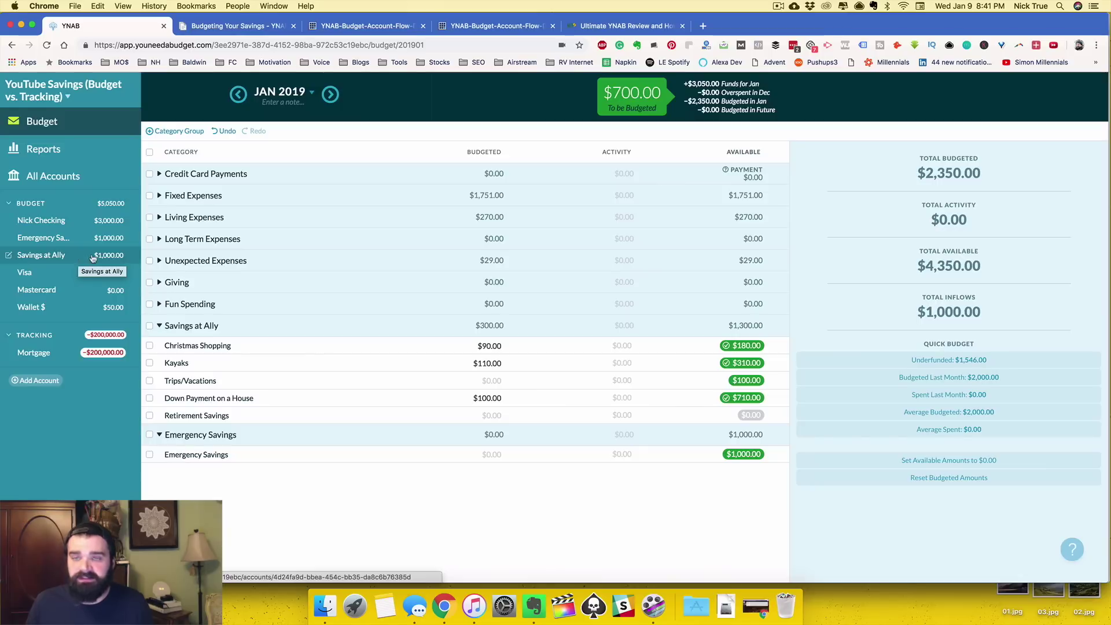
left_click(499, 344)
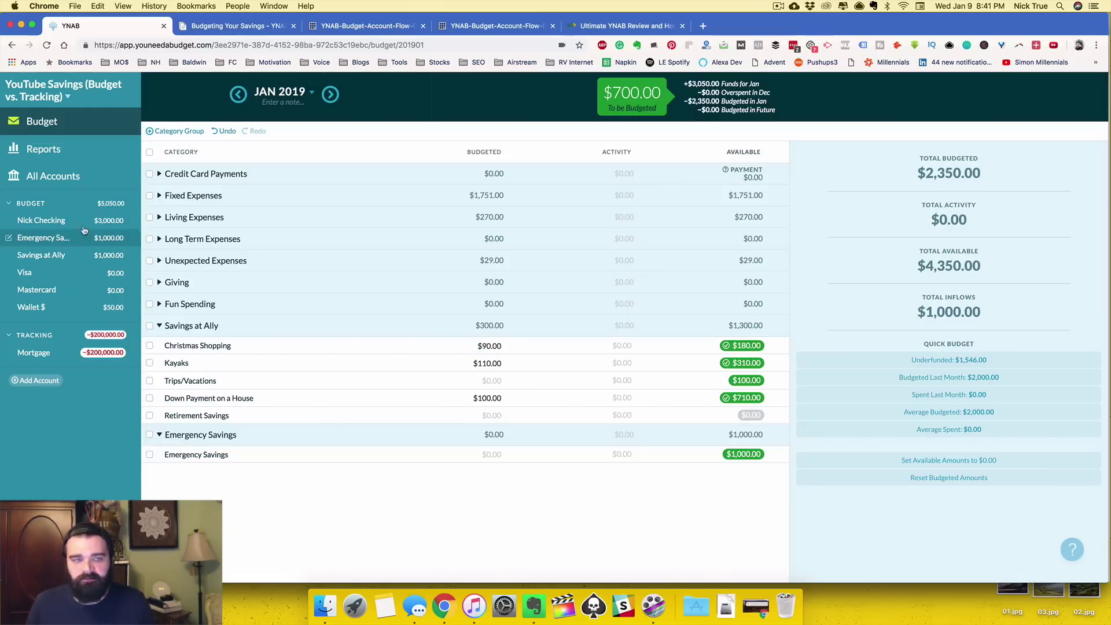
Record a $300 transfer from the checking account into the Savings at Ally account, dated 01/09/2019
left_click(88, 260)
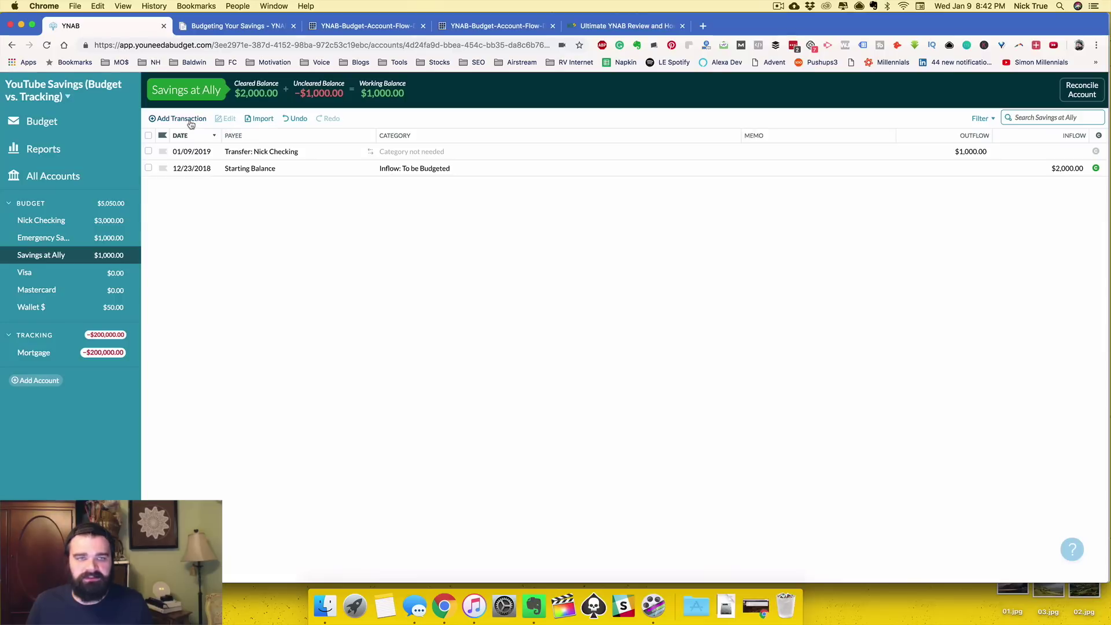
left_click(191, 119)
left_click(243, 153)
type("to")
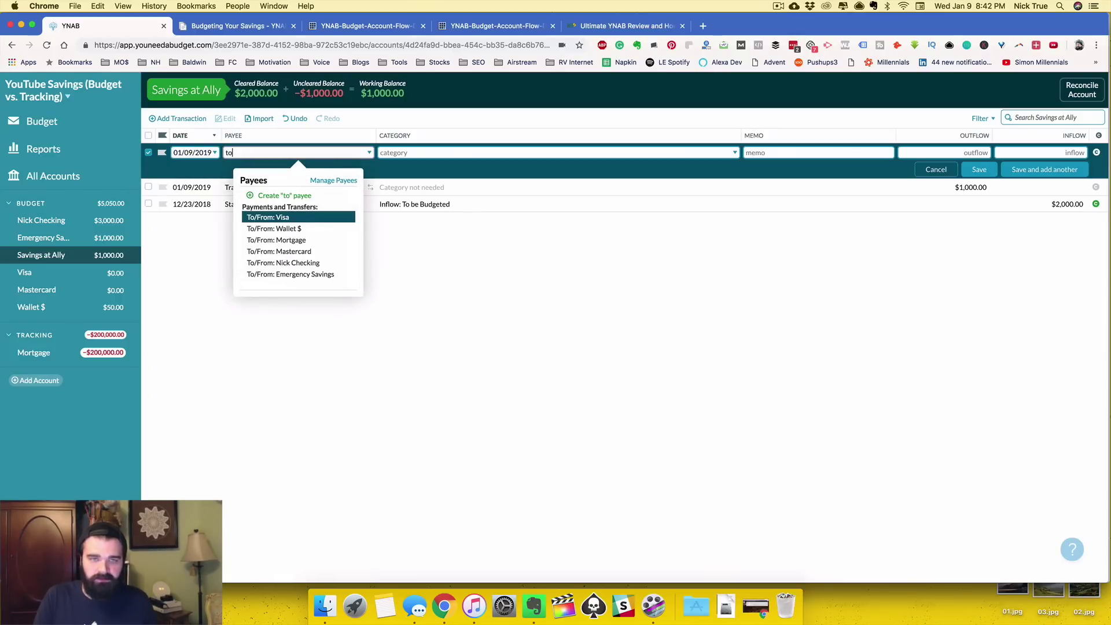
left_click(301, 263)
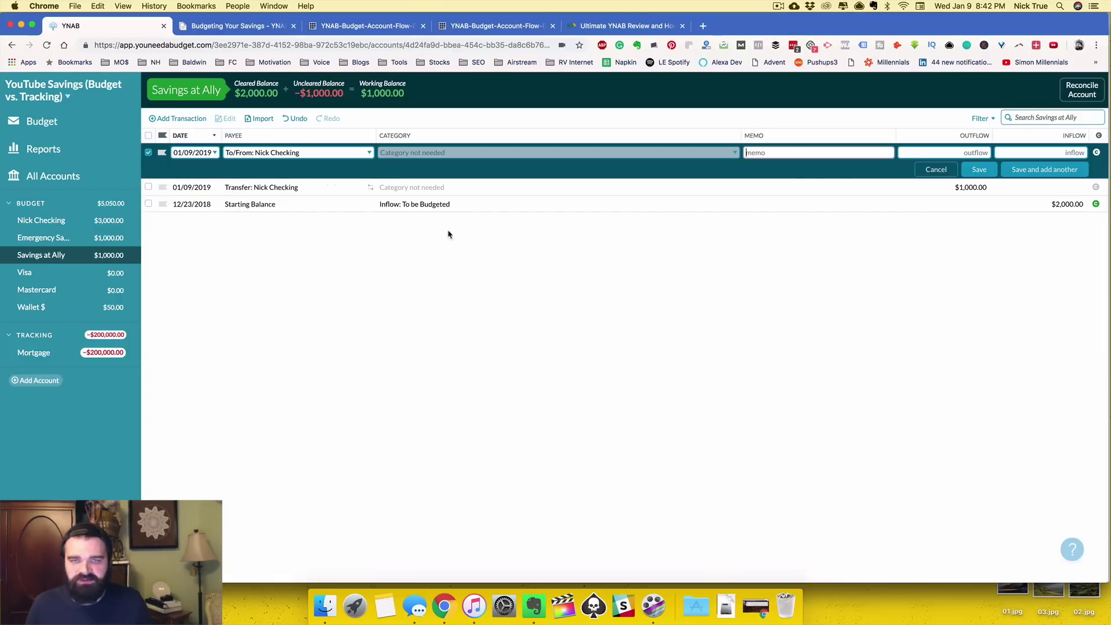
left_click(1026, 154)
type("300")
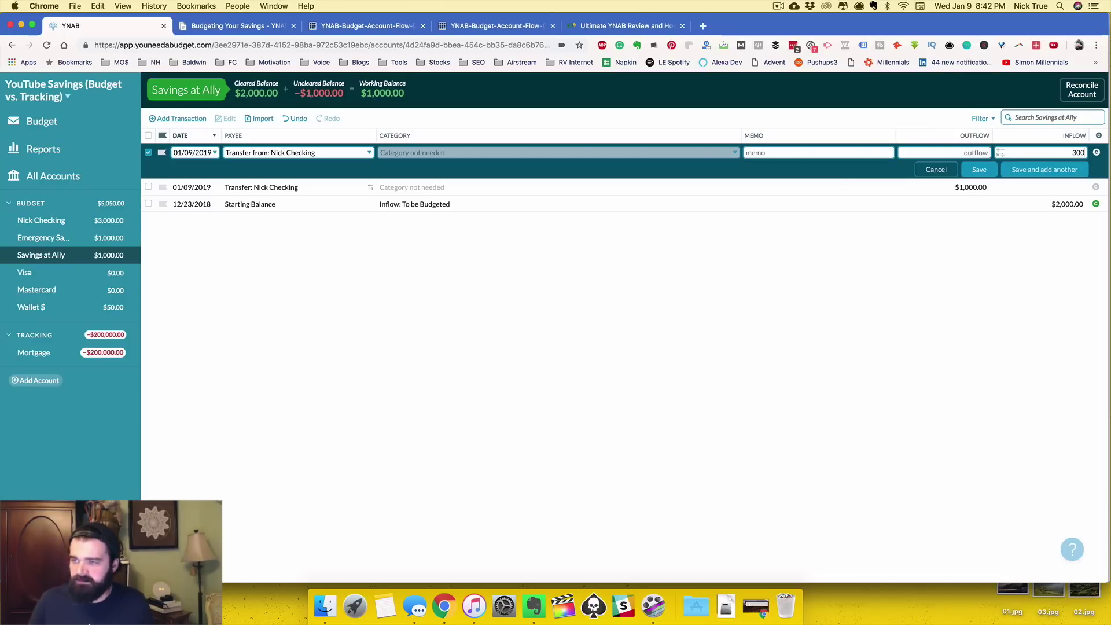
left_click(979, 171)
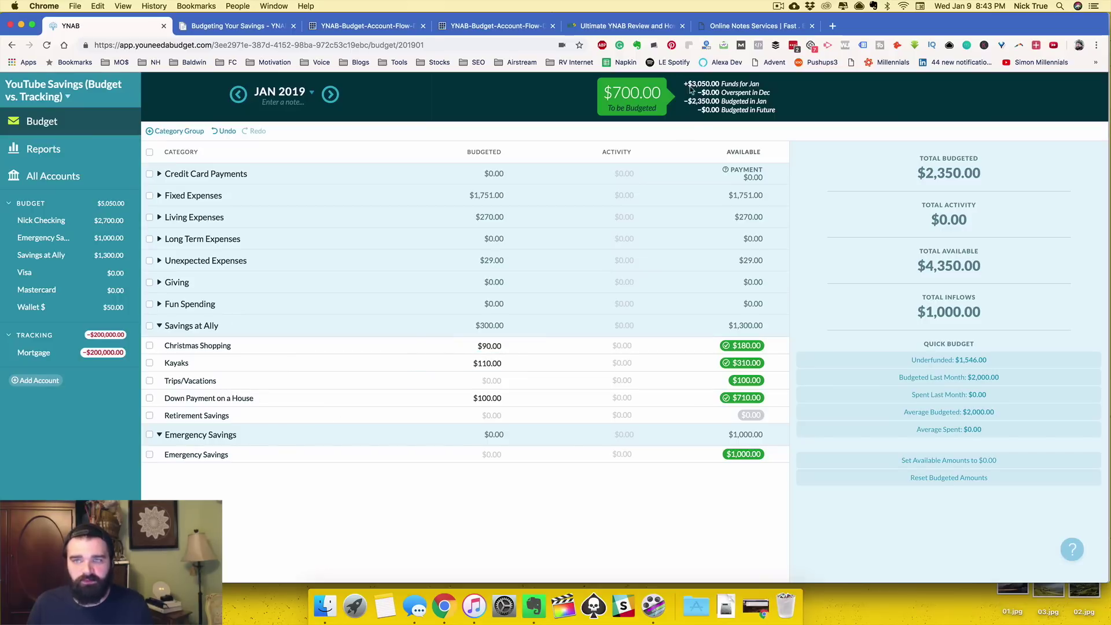
Compare the "Transfer The YNAB Way" notes on notes.io with the budget and the $300 savings transfer in the checking register
left_click(736, 26)
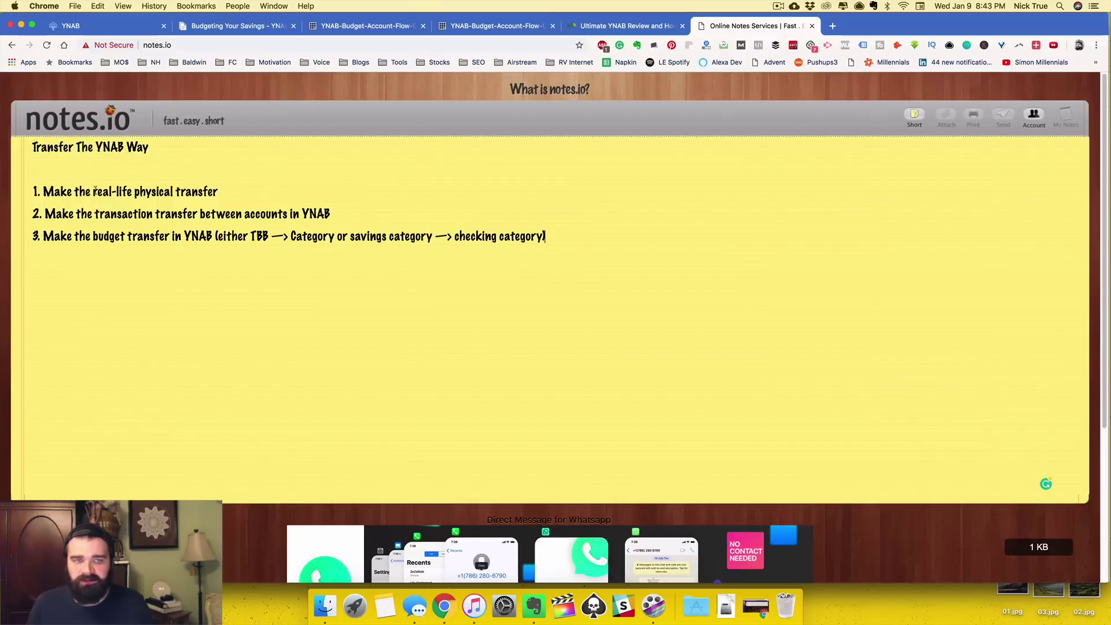
left_click(116, 25)
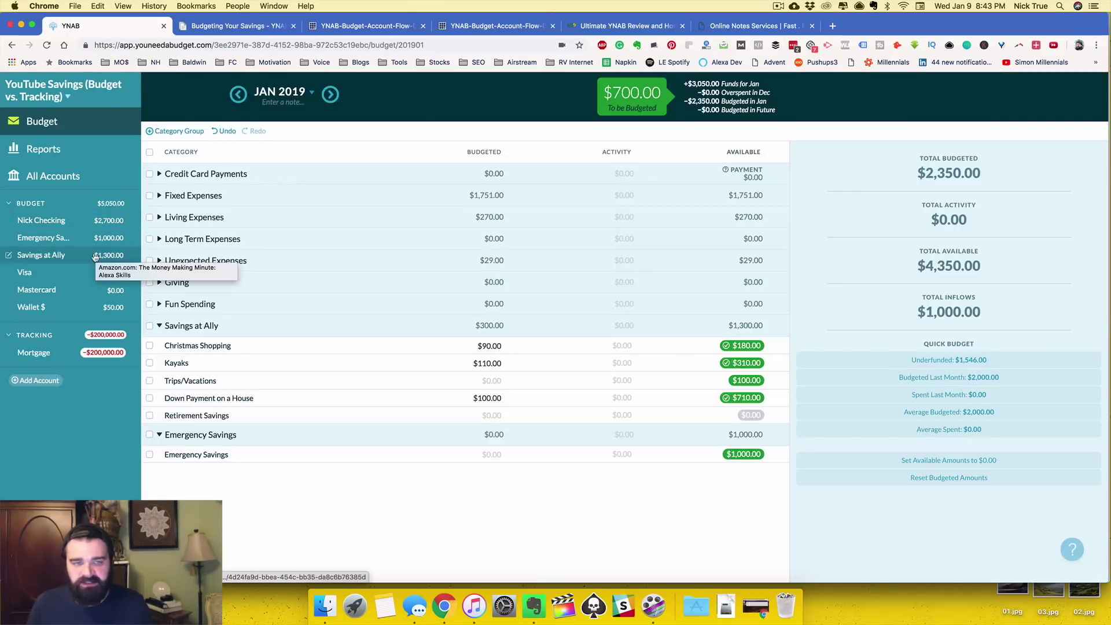
left_click(752, 26)
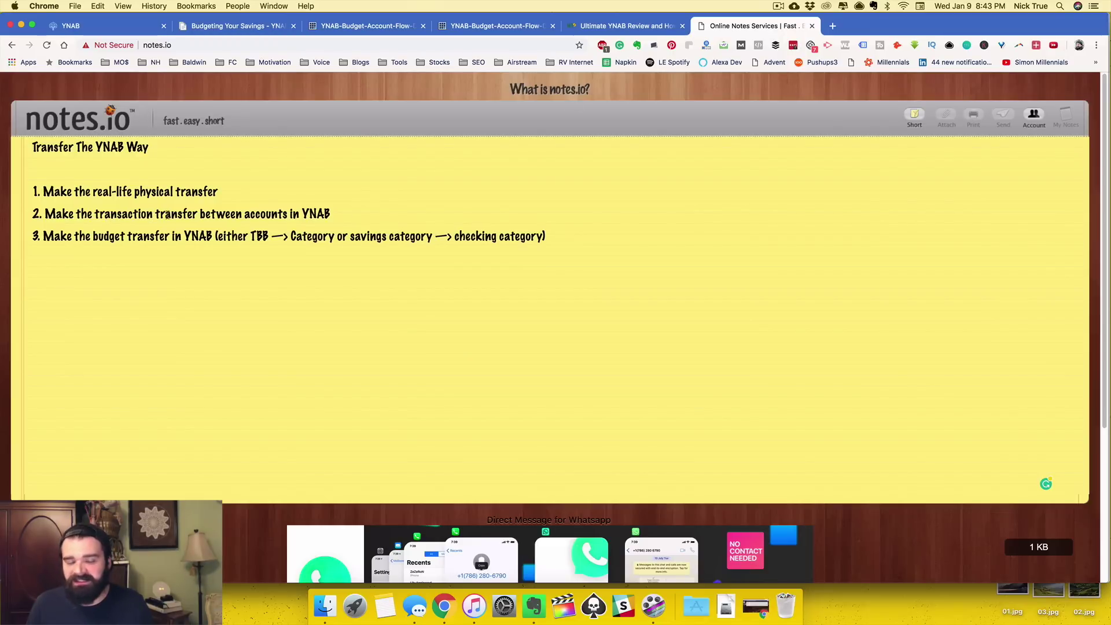
left_click(99, 26)
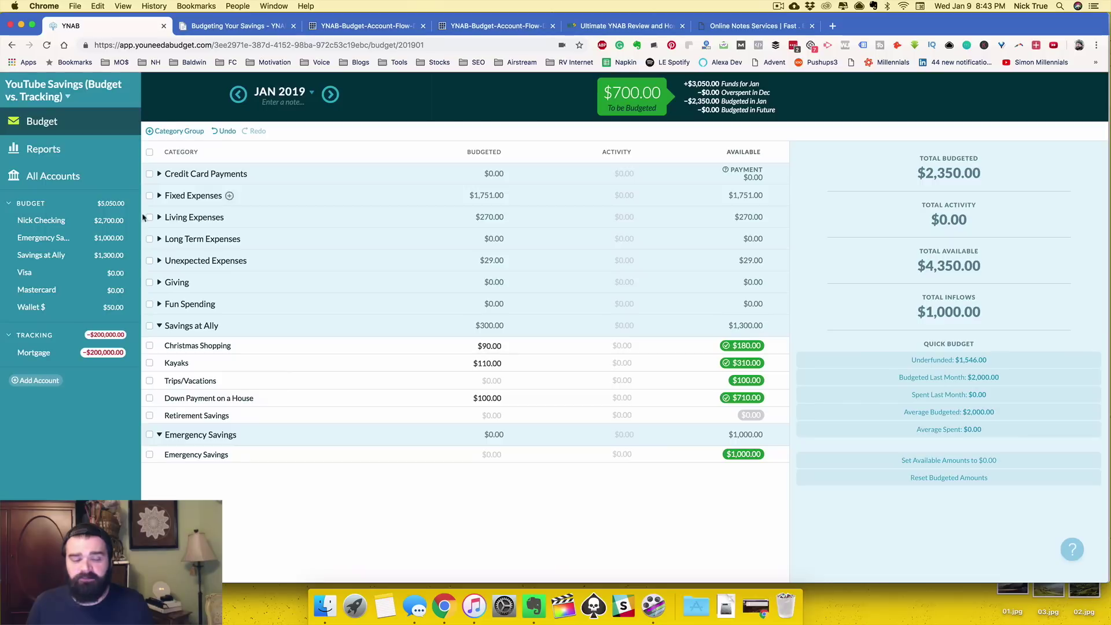
left_click(104, 225)
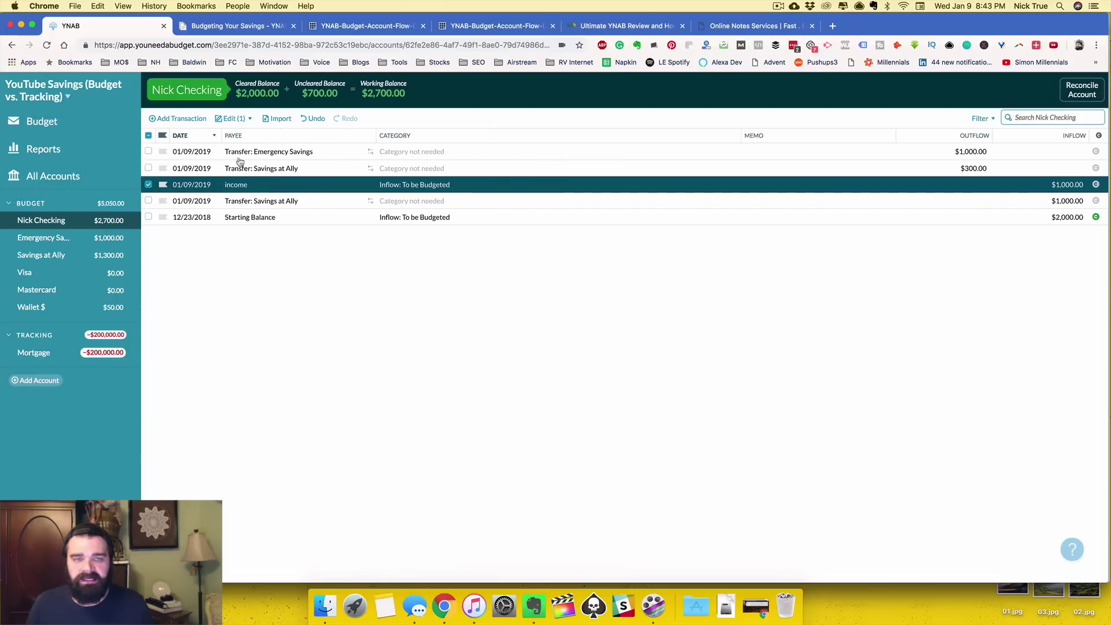
left_click(246, 169)
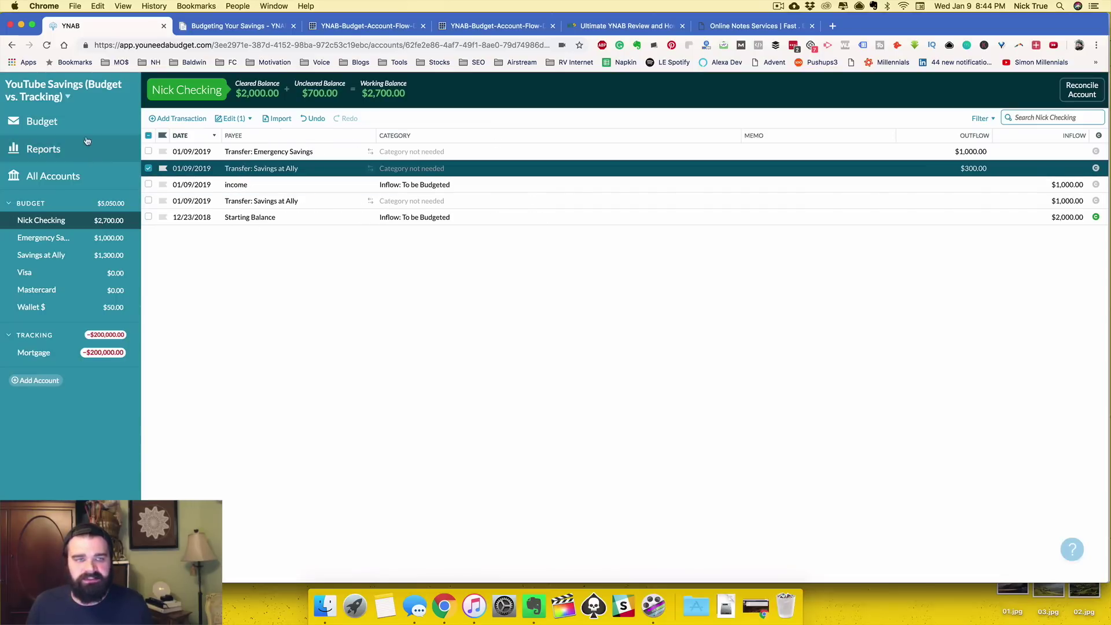
left_click(59, 122)
left_click(724, 28)
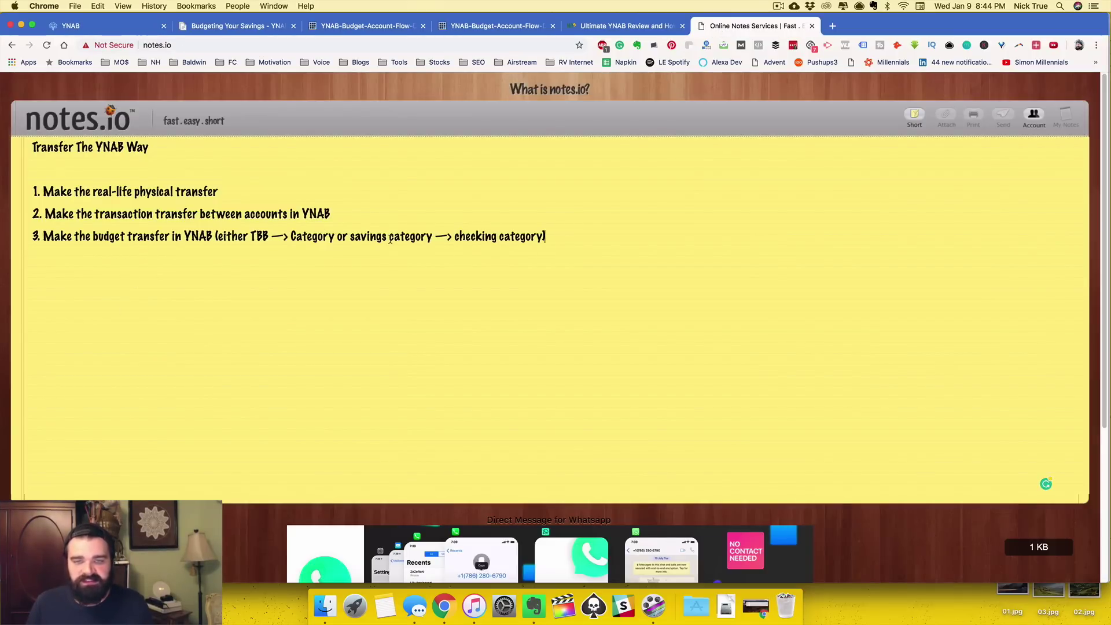
left_click(93, 25)
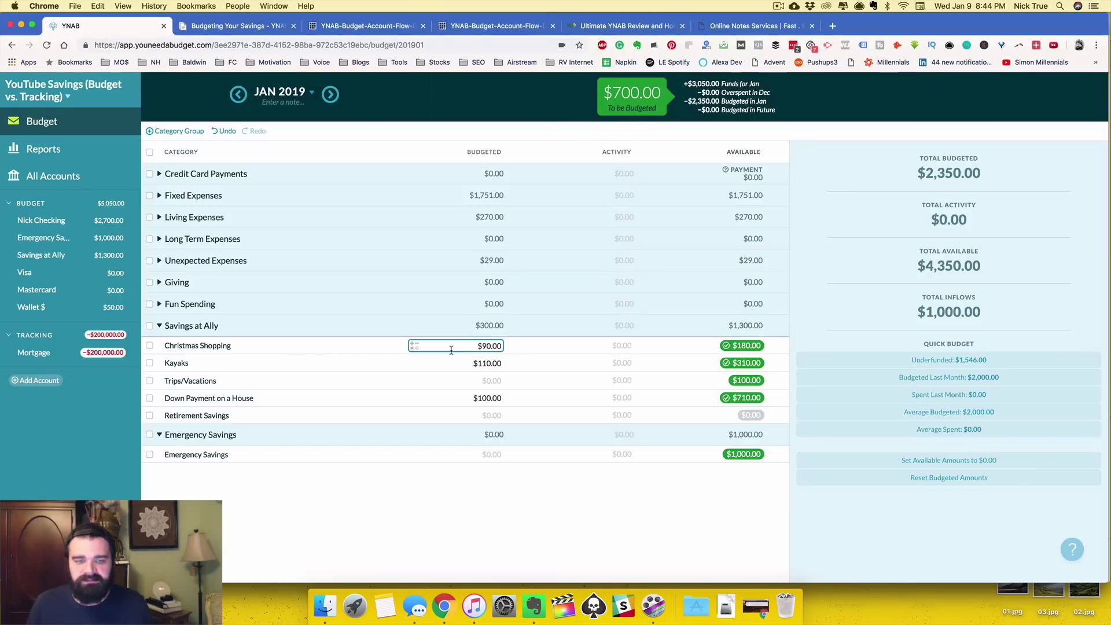
Record a $2 Interest inflow in the Savings at Ally account, categorized as Inflow: To be Budgeted
left_click(110, 261)
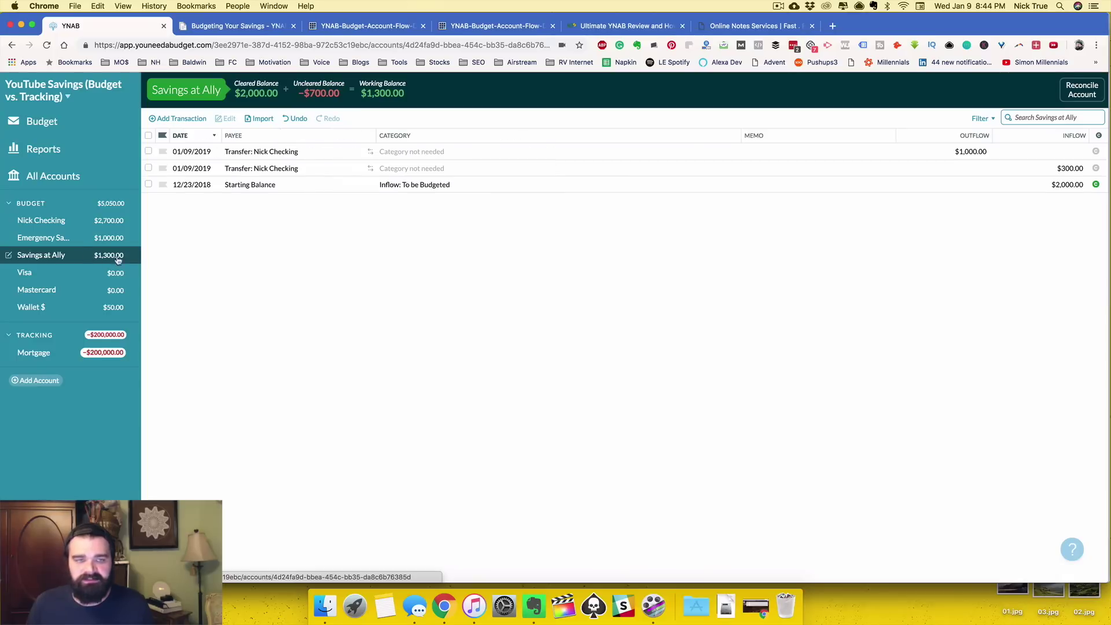
left_click(180, 118)
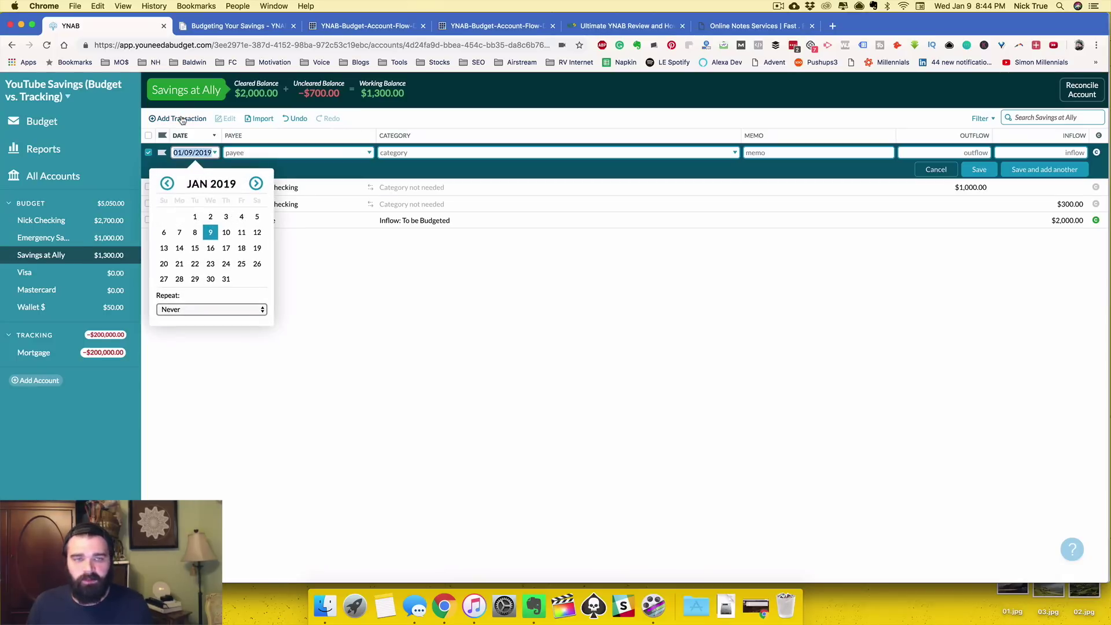
left_click(243, 154)
type("Inte")
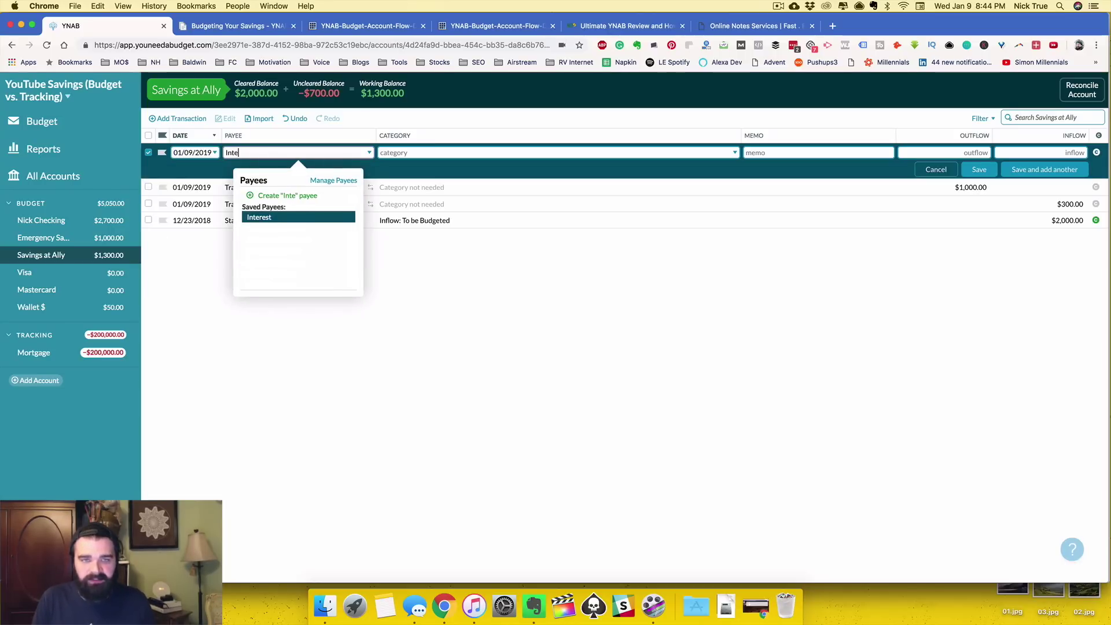
type("r")
left_click(272, 217)
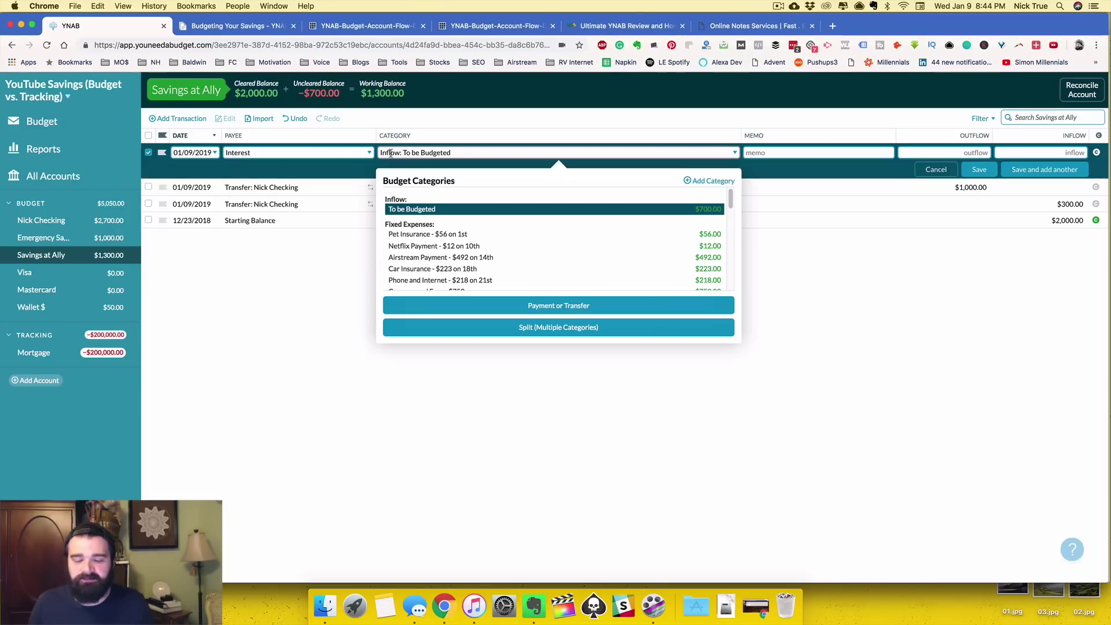
left_click(782, 154)
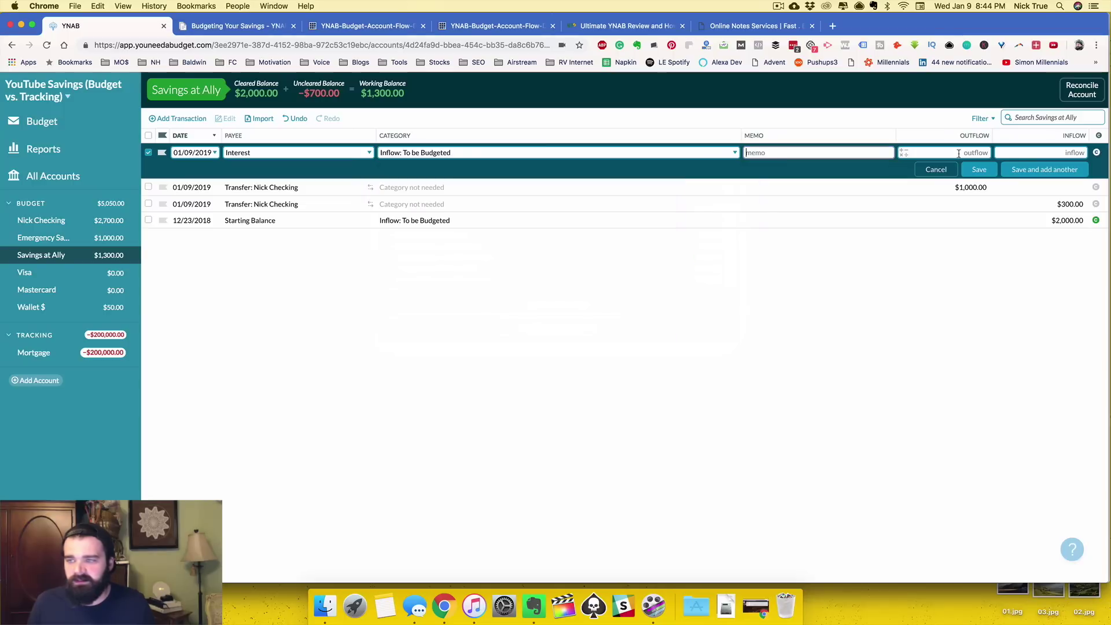
left_click(1026, 151)
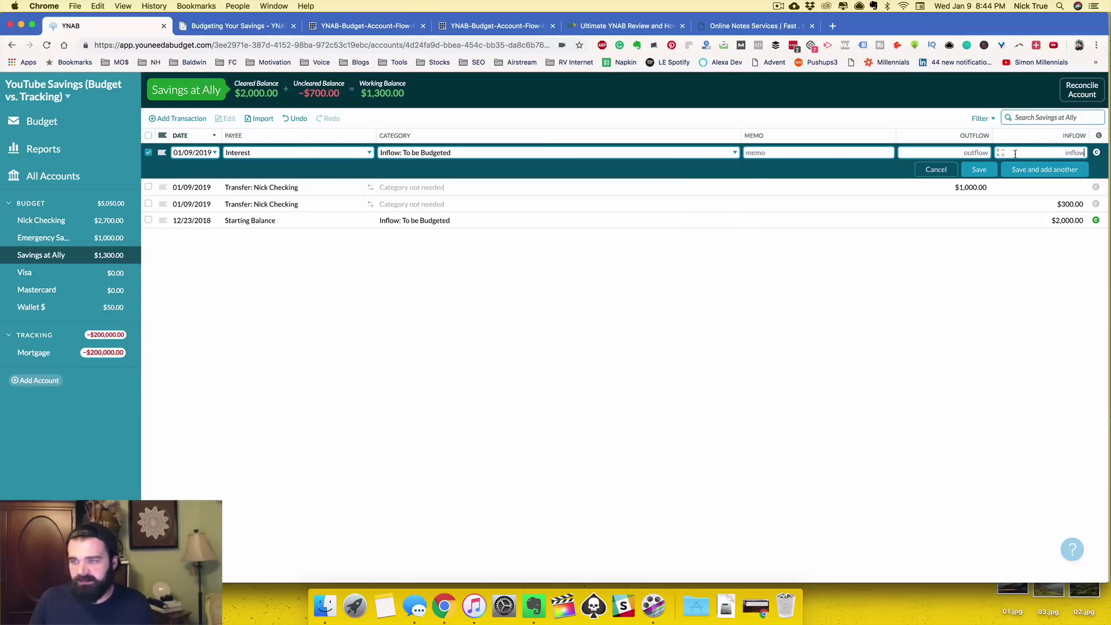
type("2")
key("Return")
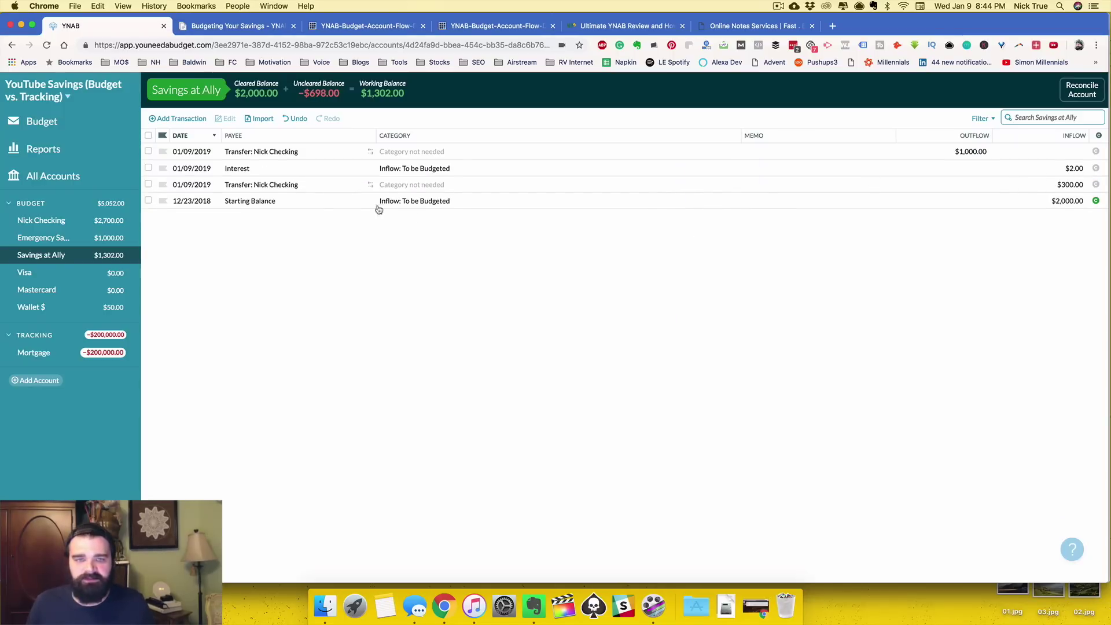
Move $2 from To be Budgeted to the Kayaks category in the January 2019 budget
left_click(87, 133)
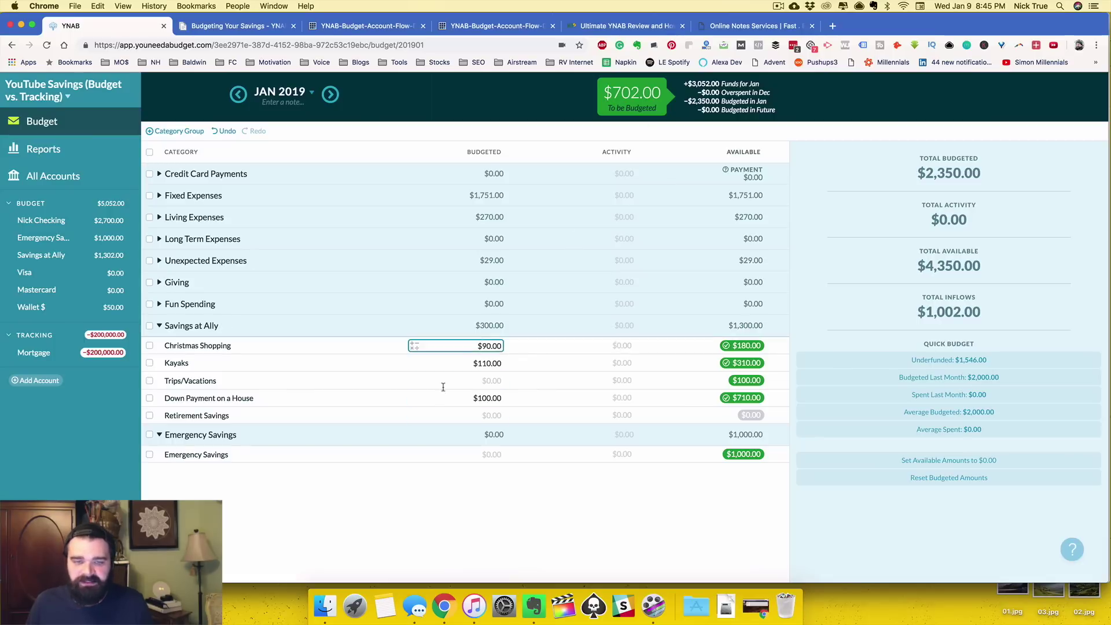
left_click(633, 99)
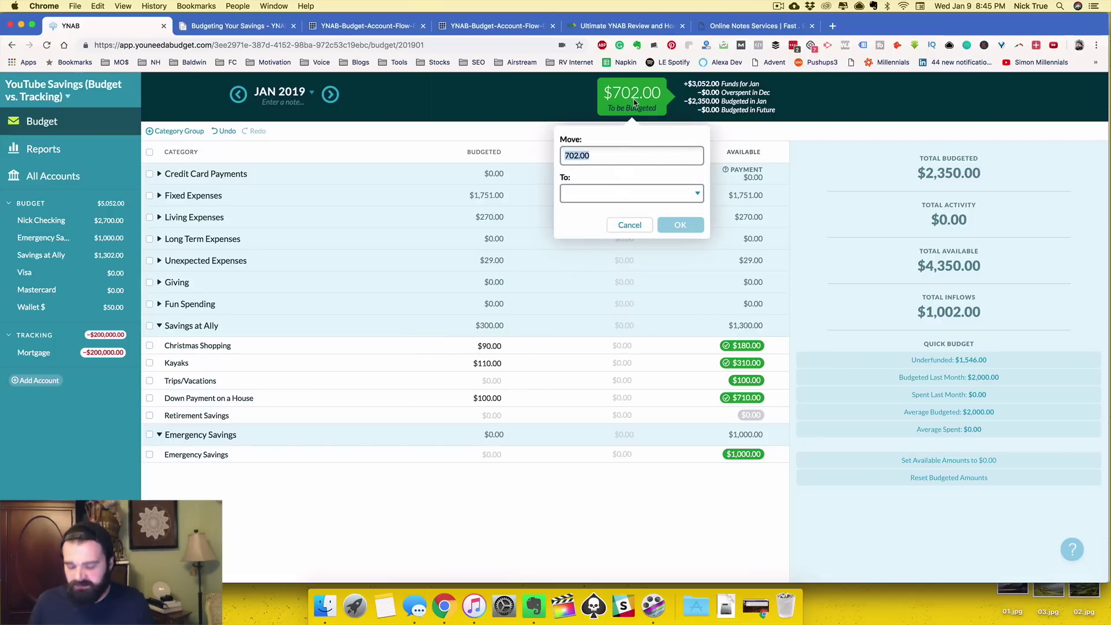
type("2")
key("Tab")
type("ka")
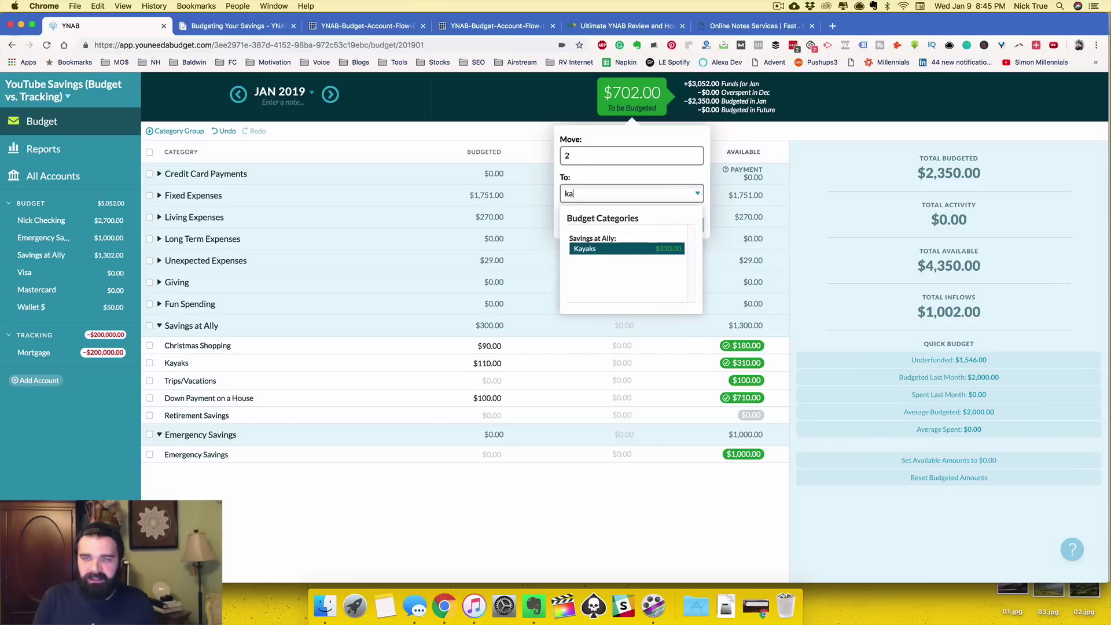
type("ya")
left_click(654, 250)
left_click(677, 226)
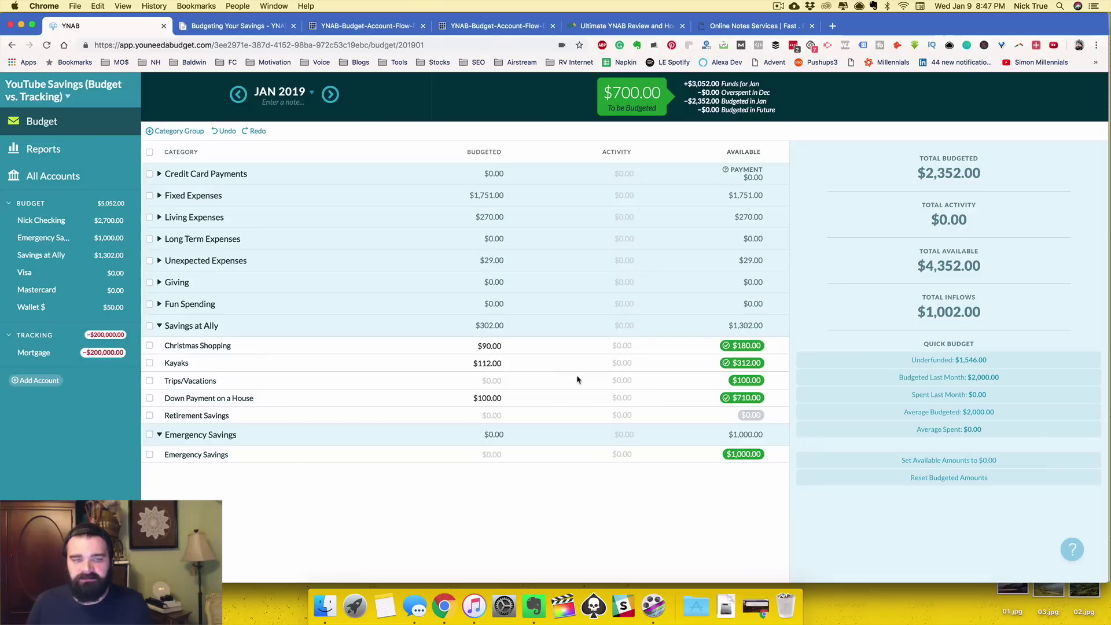
Undo the $300 Kayak Place purchase in the Savings at Ally account and return to the budget
left_click(468, 382)
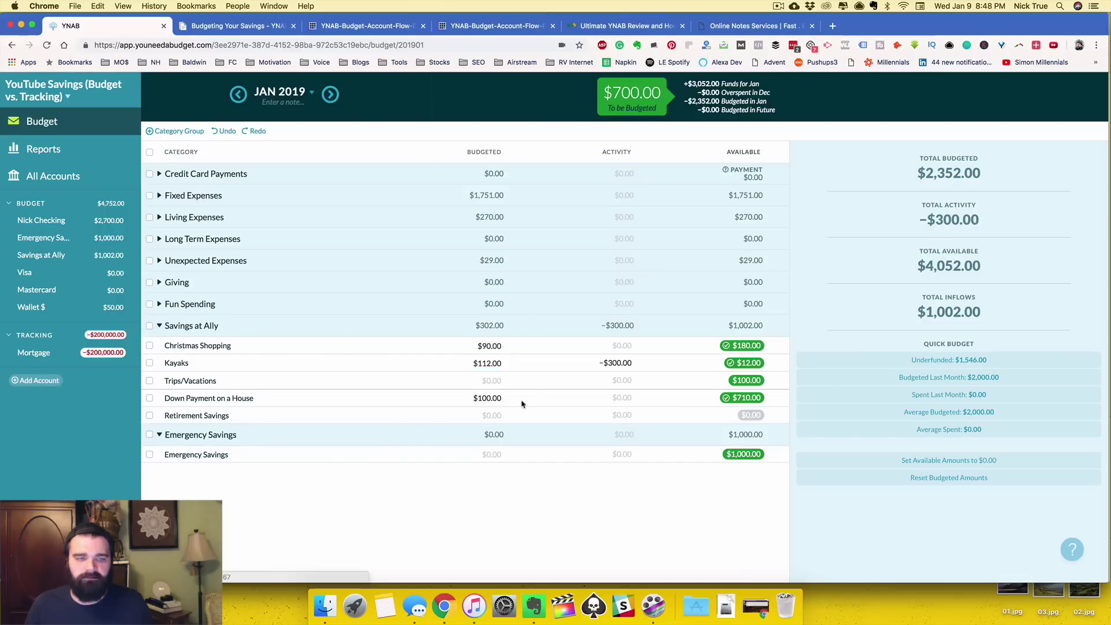
left_click(43, 255)
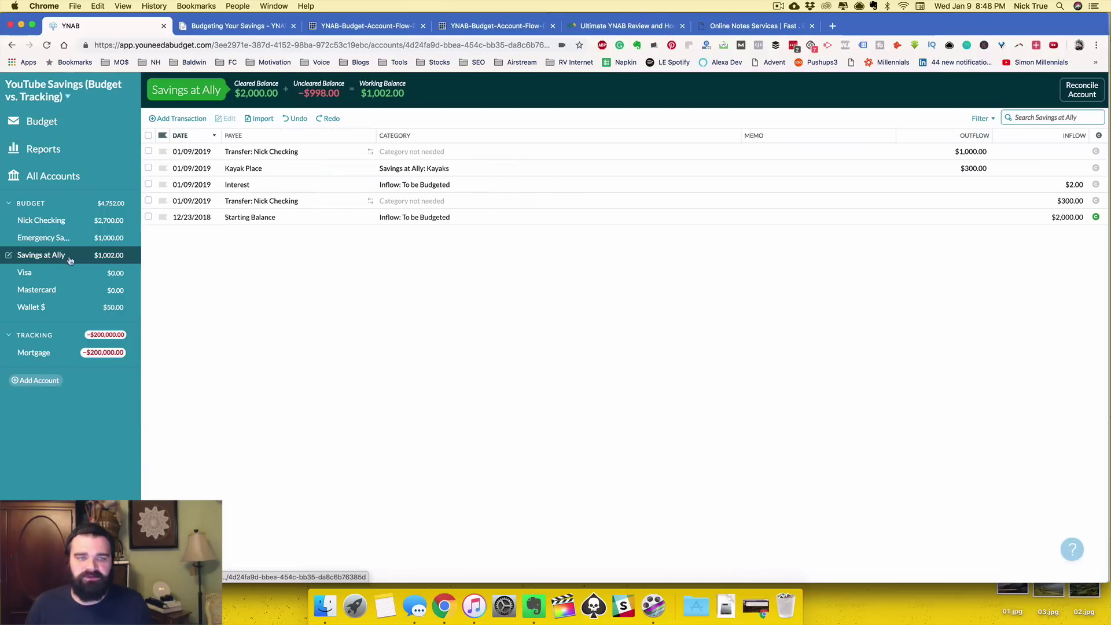
key("super+shift+z")
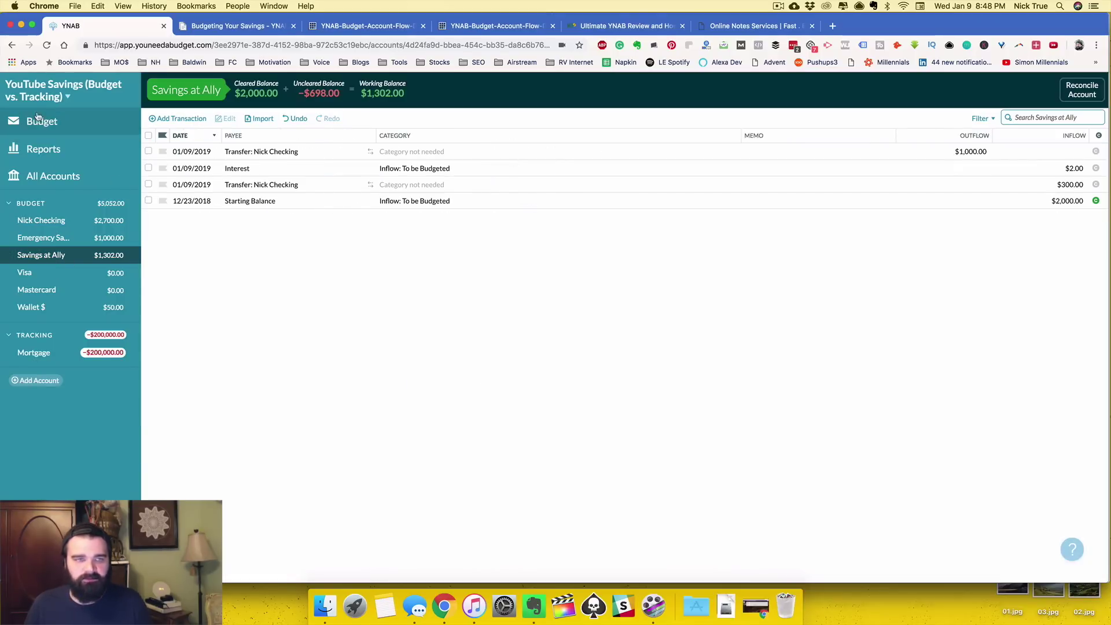
left_click(67, 131)
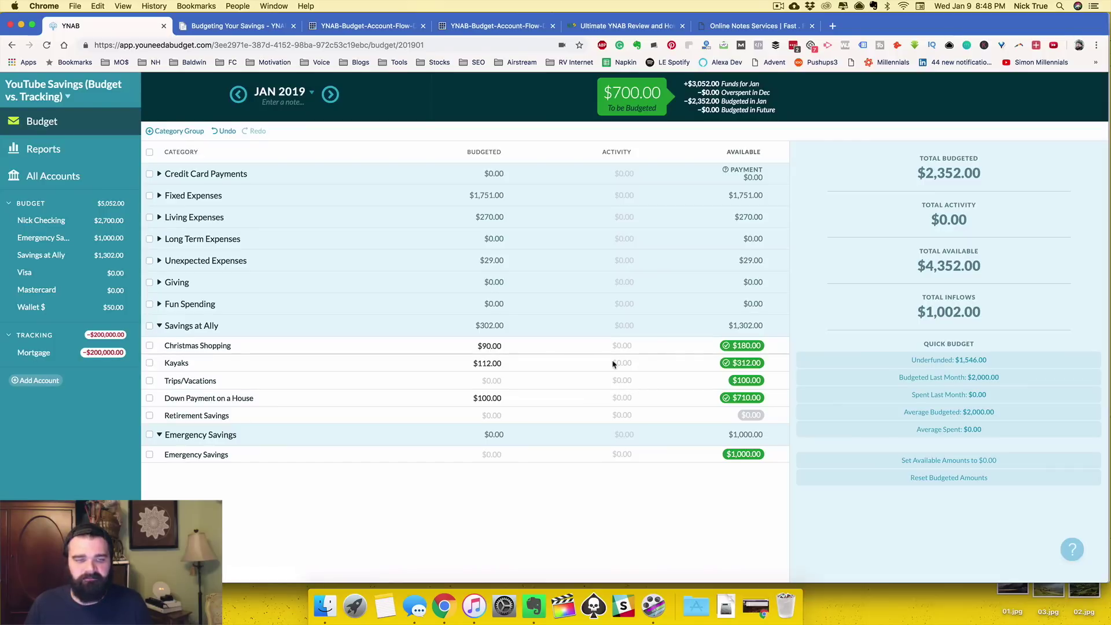
Record a $300 Kayak Place purchase on the Visa account, categorized under Savings at Ally: Kayaks
left_click(75, 280)
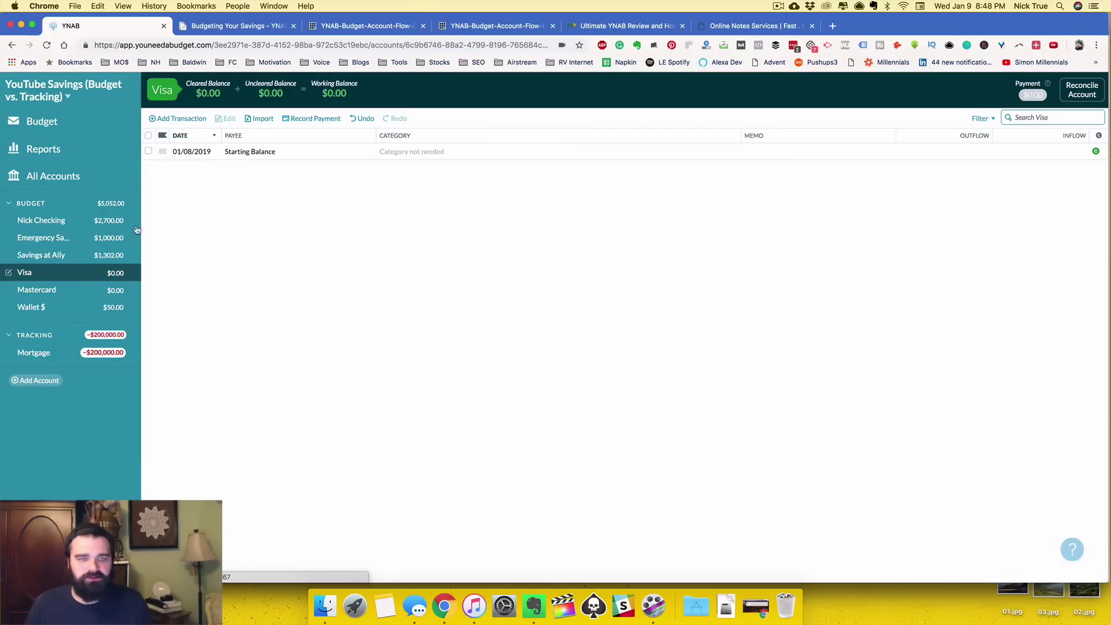
left_click(177, 118)
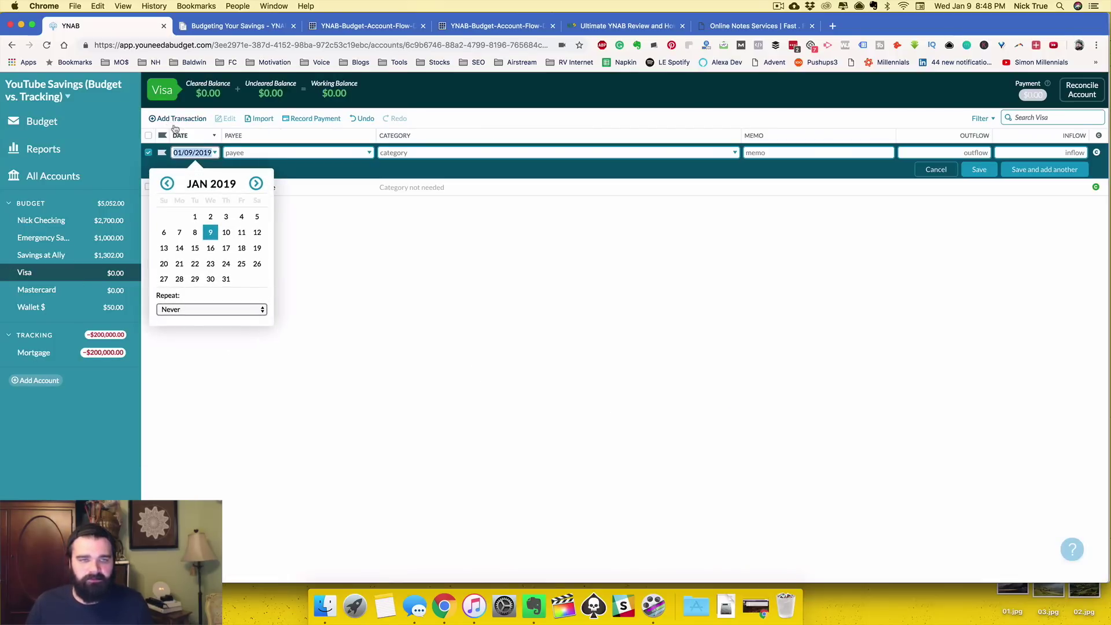
left_click(225, 154)
type("kay")
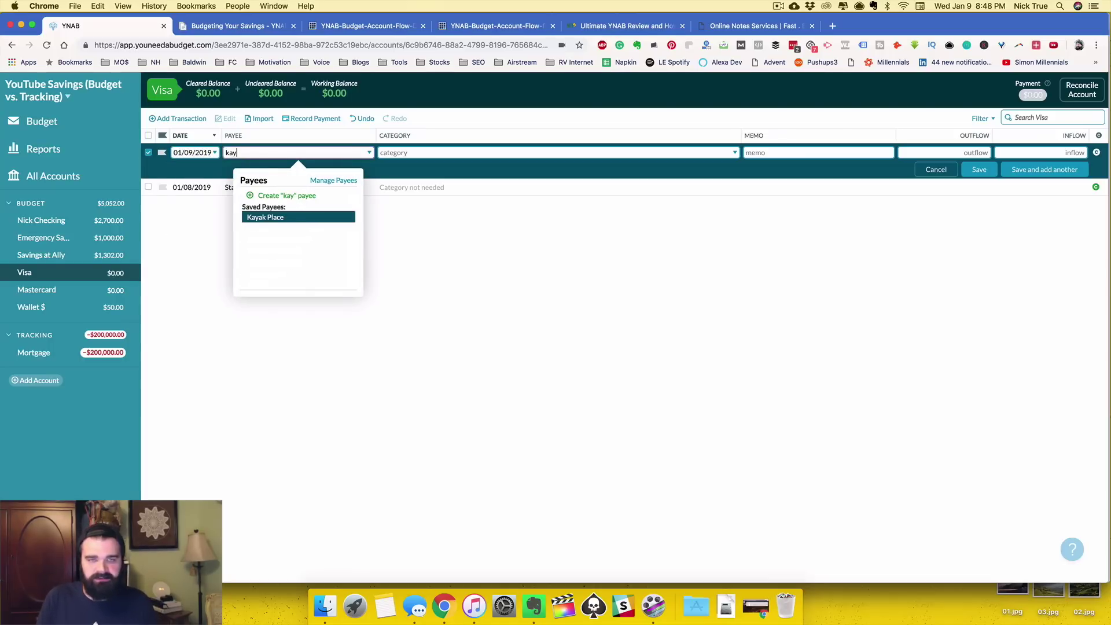
key("Tab")
left_click(984, 152)
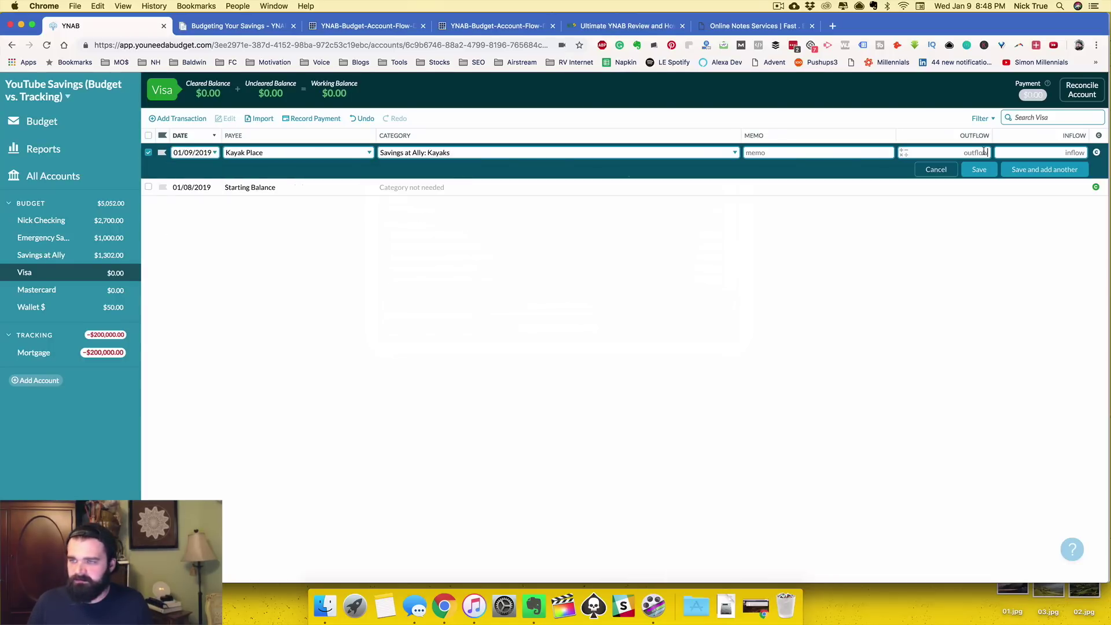
type("300")
left_click(979, 169)
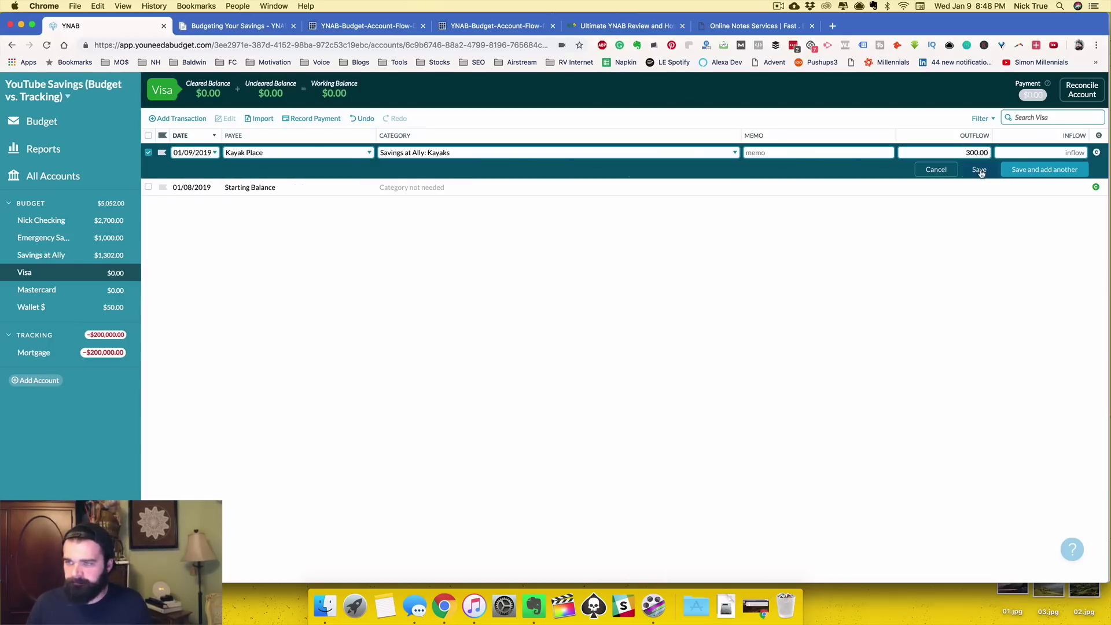
Return to the budget and expand the Credit Card Payments group to check the Visa payment category
left_click(63, 119)
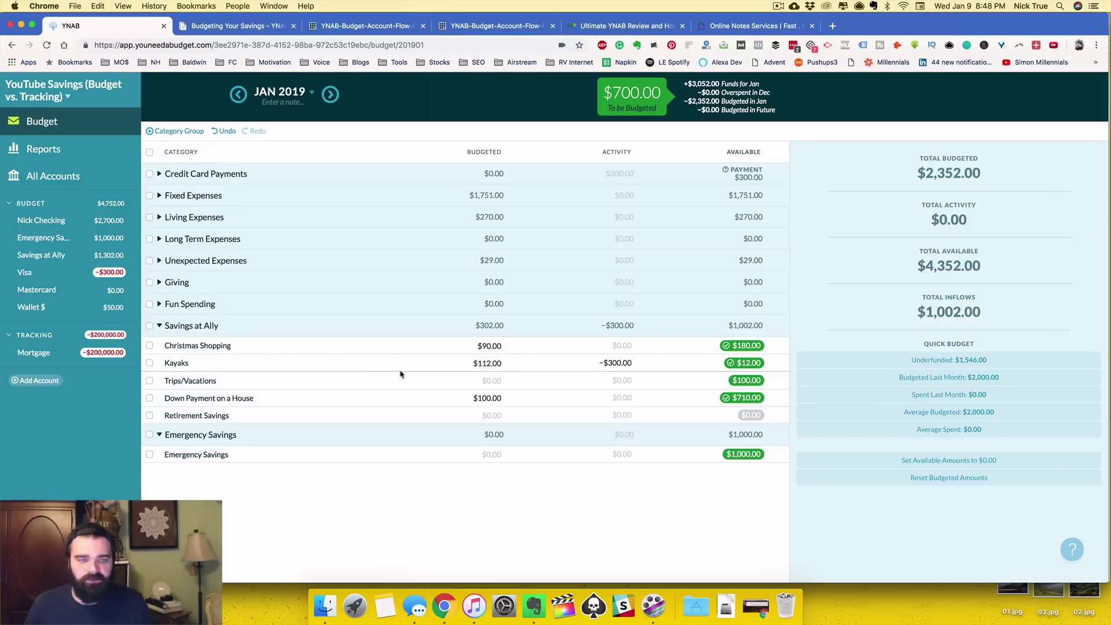
left_click(159, 175)
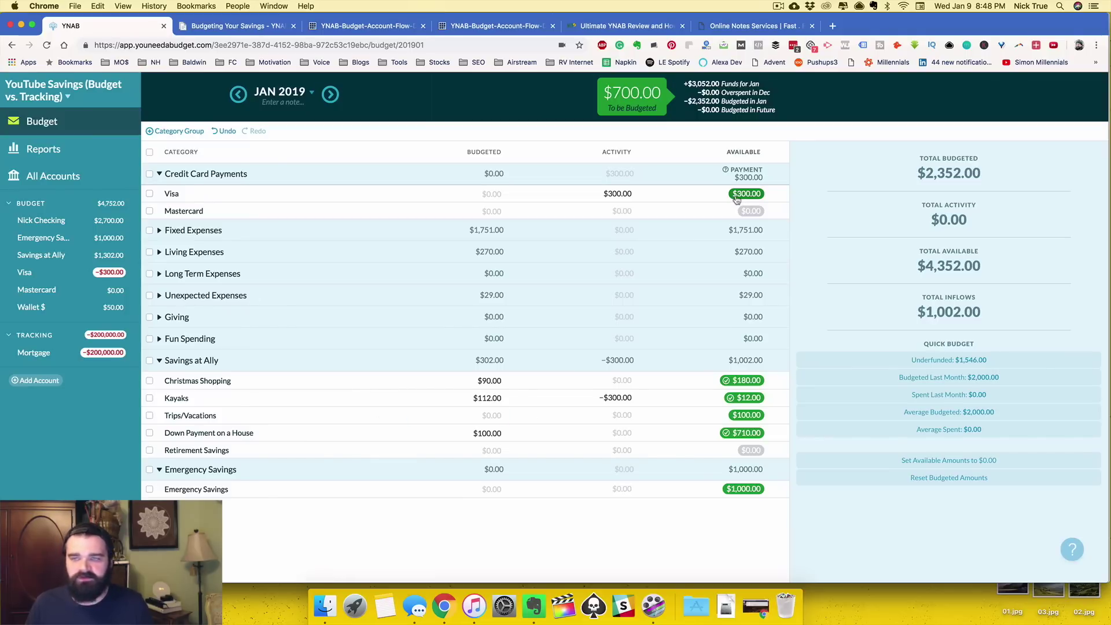
Record a $300 transfer from Savings at Ally to the checking account and return to the budget
mouse_move(735, 198)
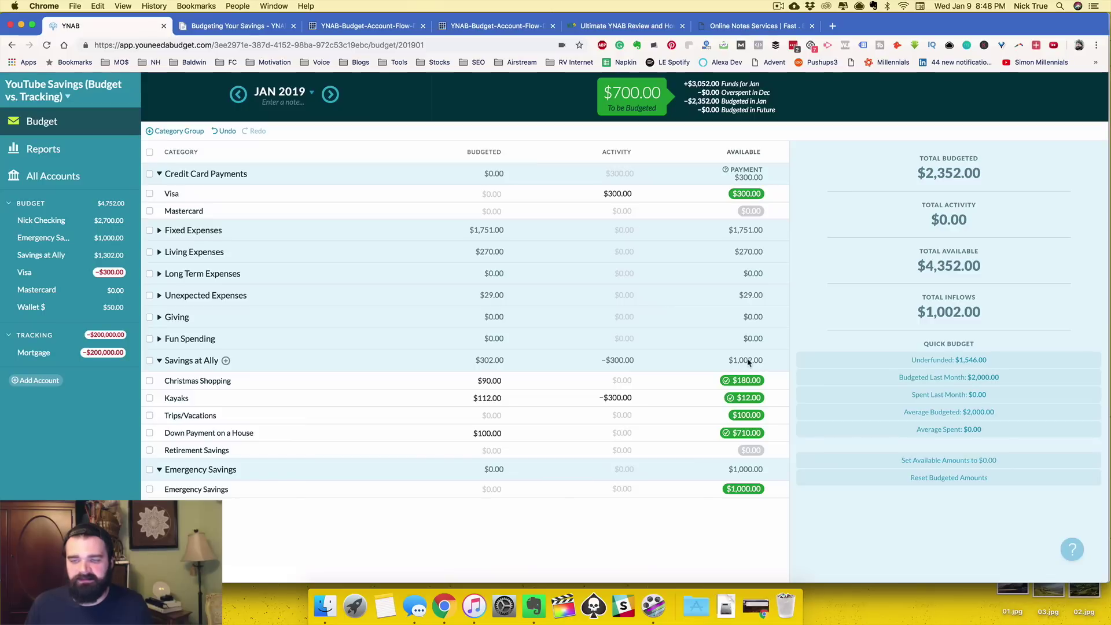
left_click(42, 254)
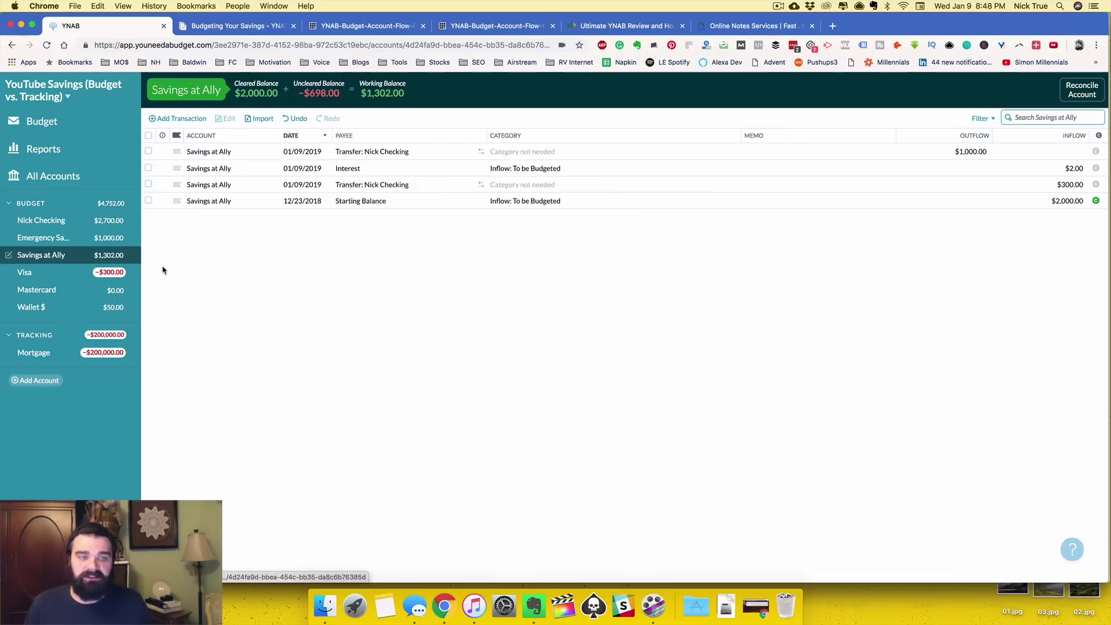
left_click(174, 118)
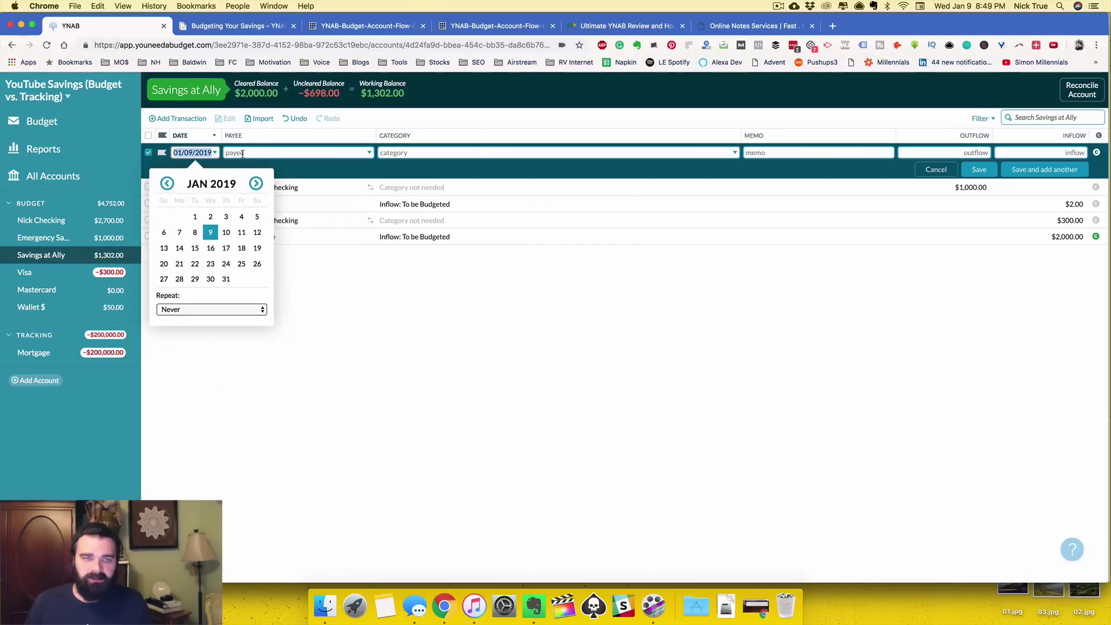
left_click(242, 153)
left_click(317, 204)
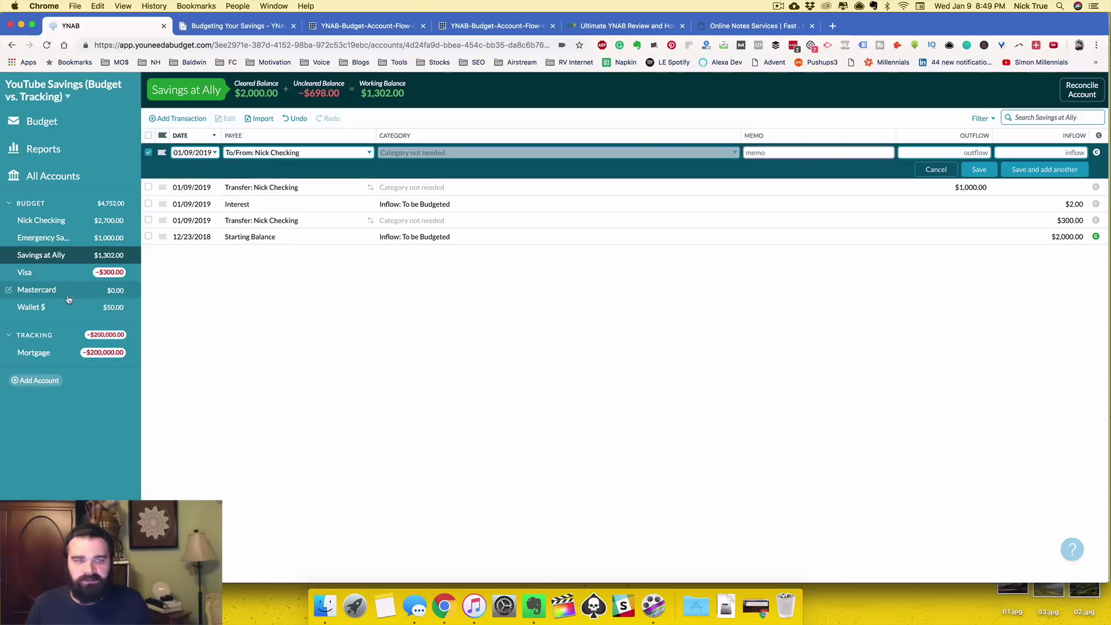
left_click(958, 152)
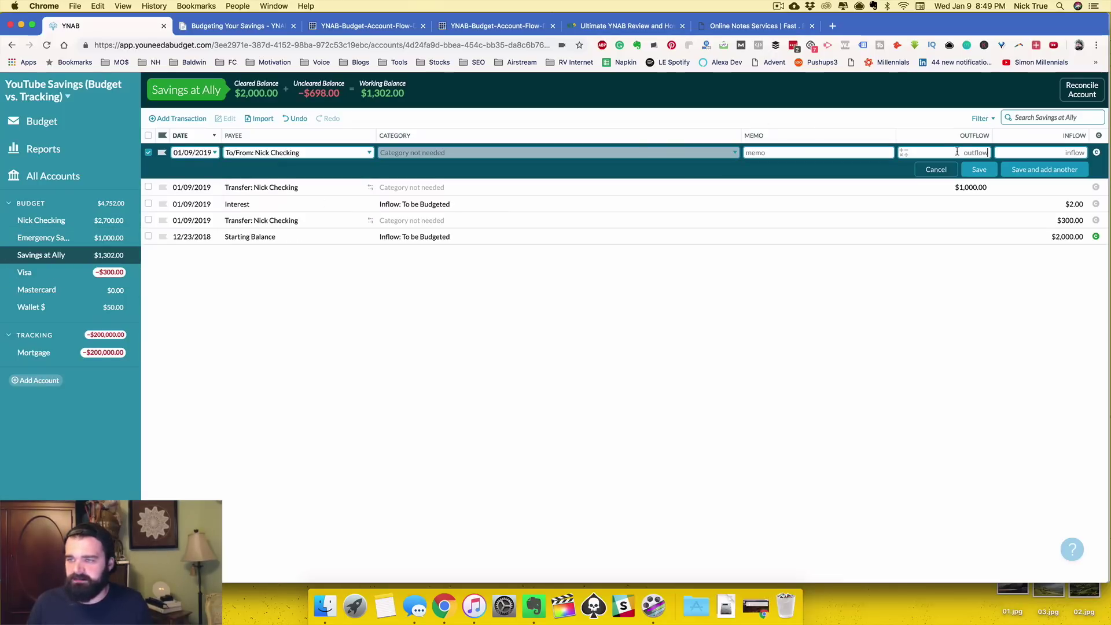
type("3")
type("00")
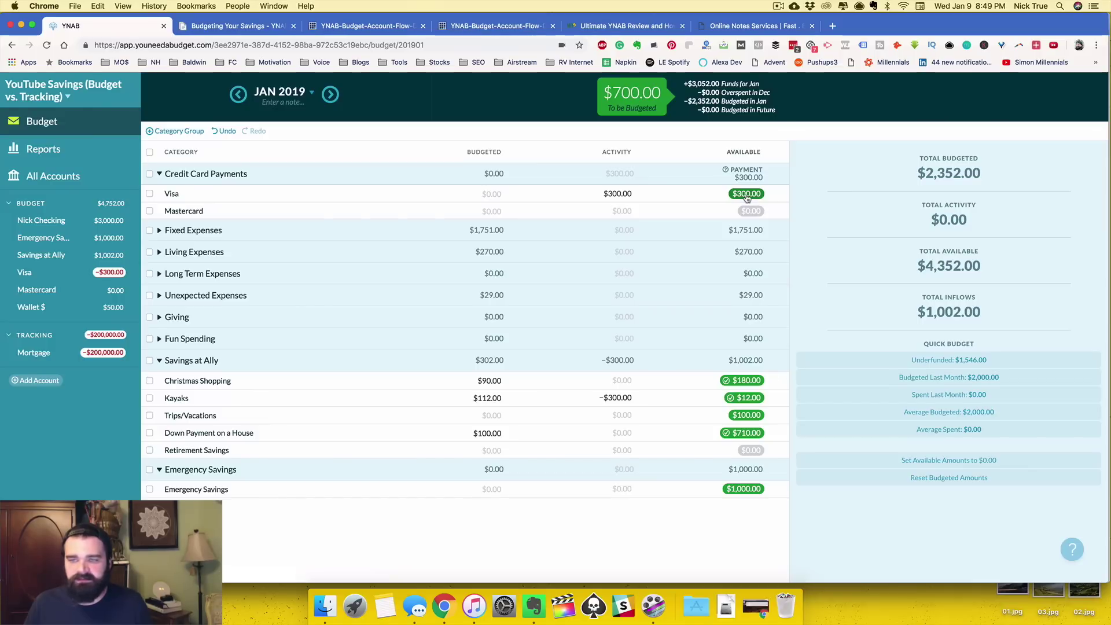
mouse_move(747, 197)
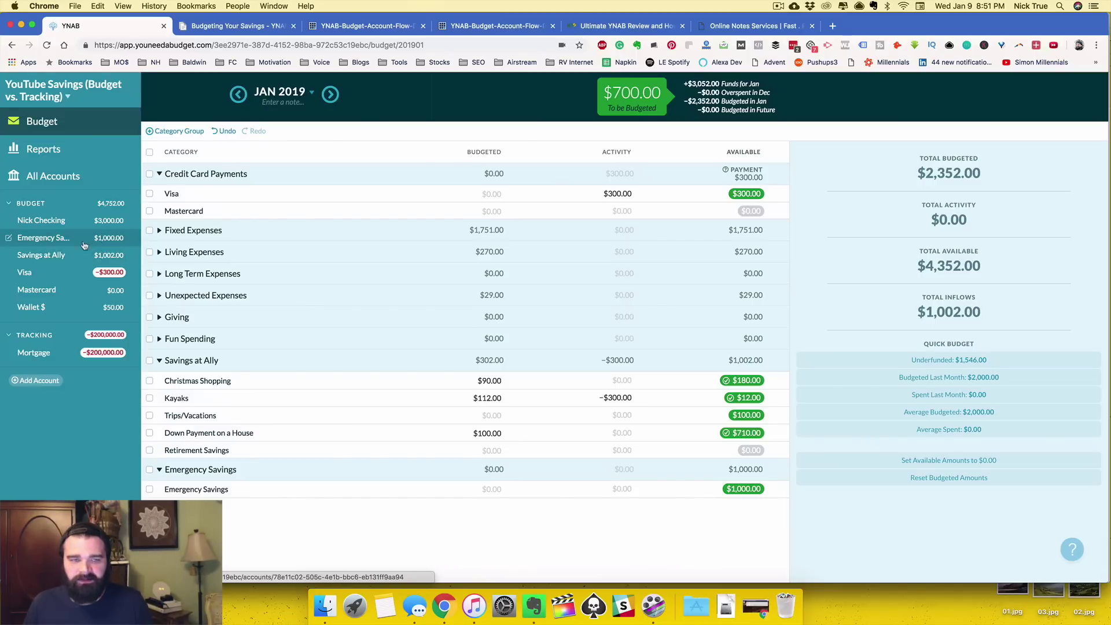
Rename the Emergency Savings account as Savings
left_click(9, 238)
triple_click(229, 143)
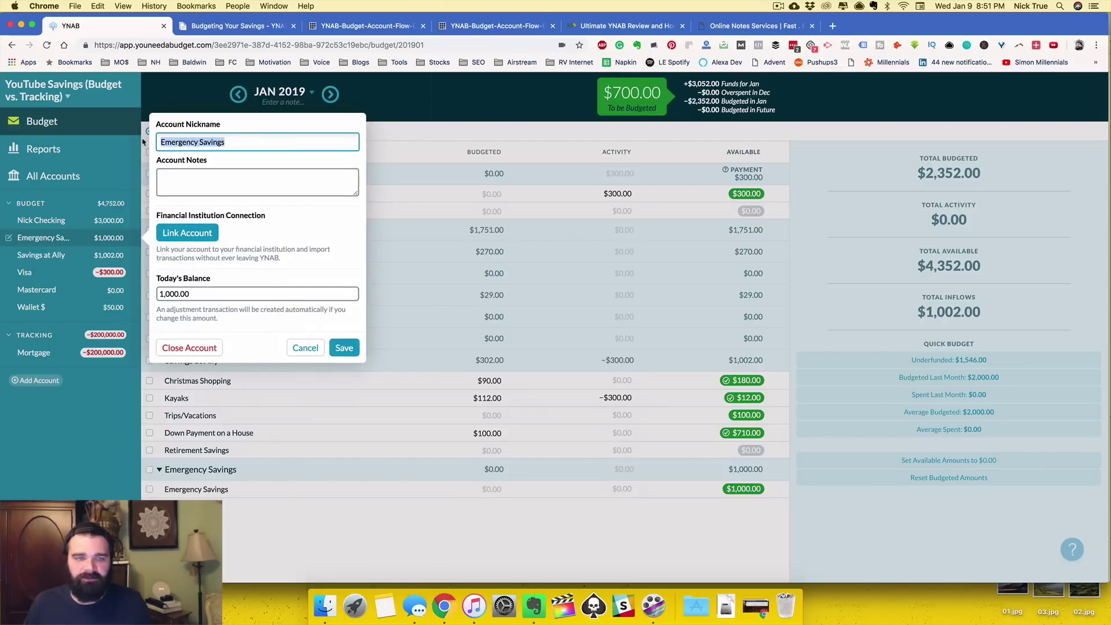
type("Savings")
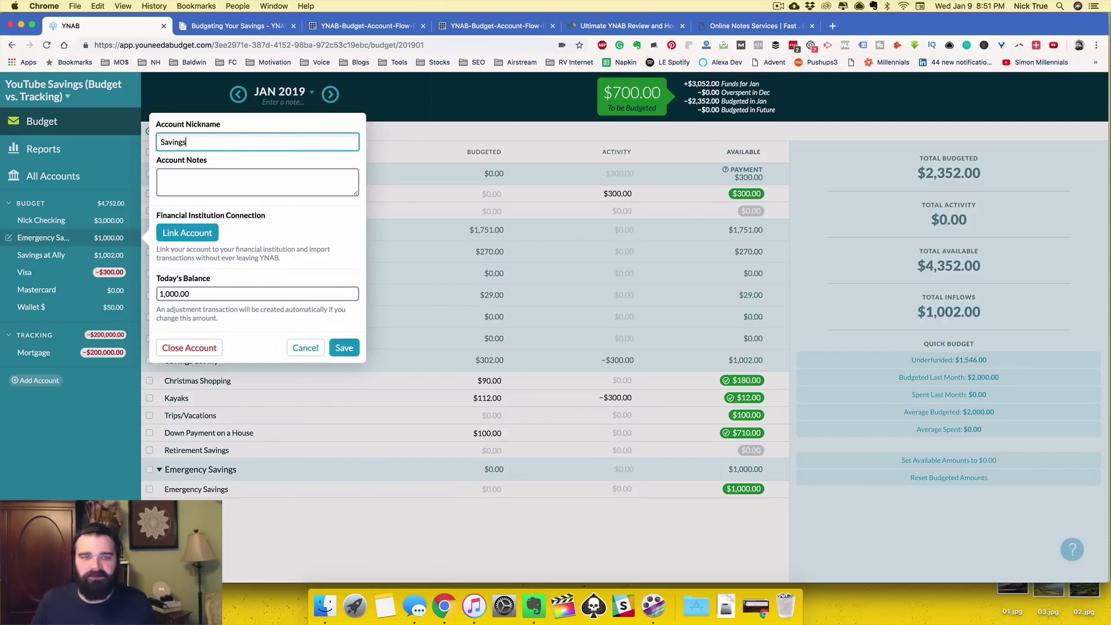
left_click(344, 347)
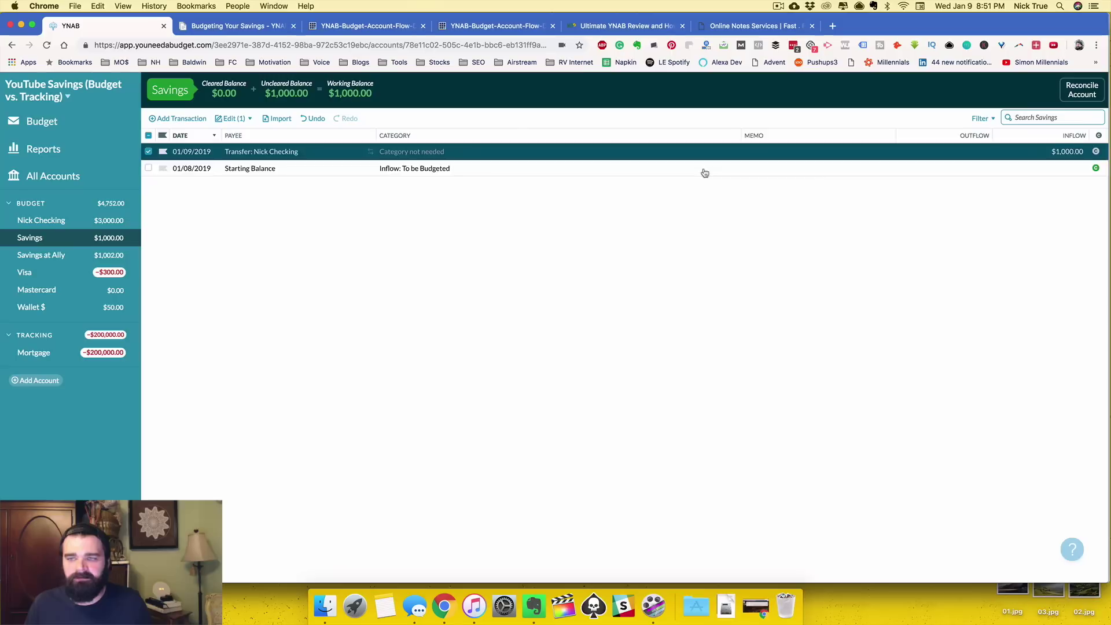
Set the Starting Balance inflow of the Savings account to $5,000
left_click(702, 170)
left_click(1046, 169)
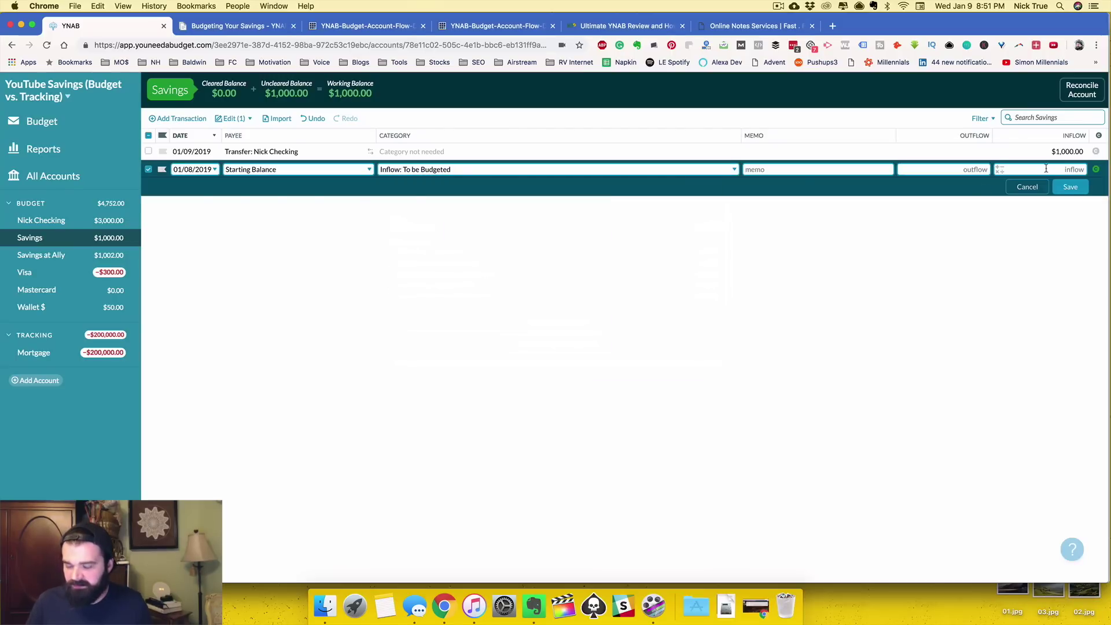
left_click(1071, 187)
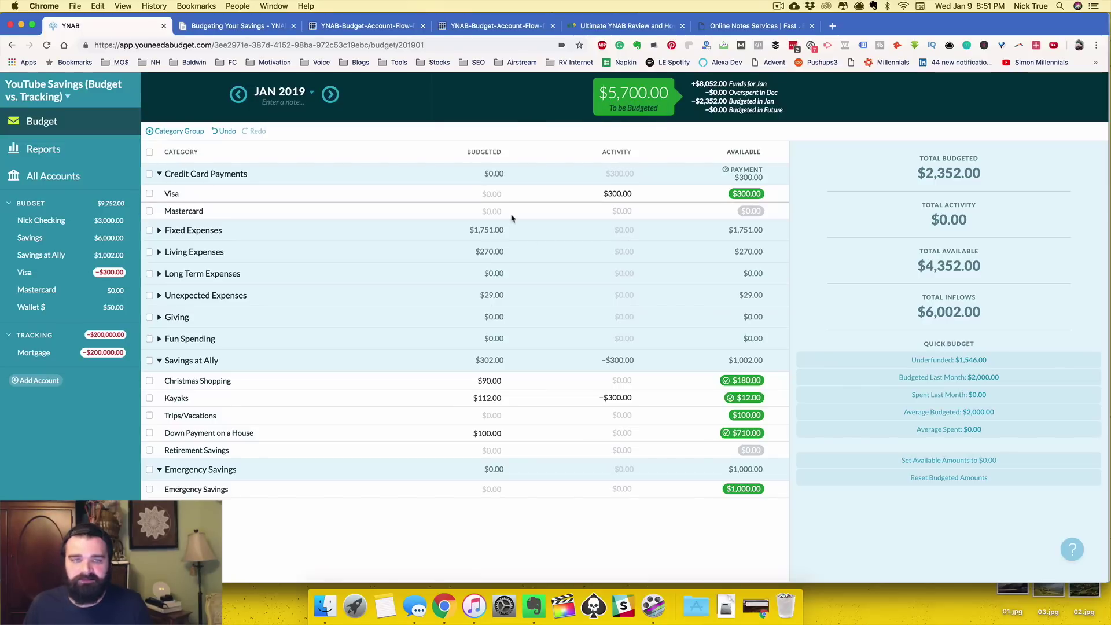
Rename the Emergency Savings category group as DON'T TOUCH THIS
left_click(203, 469)
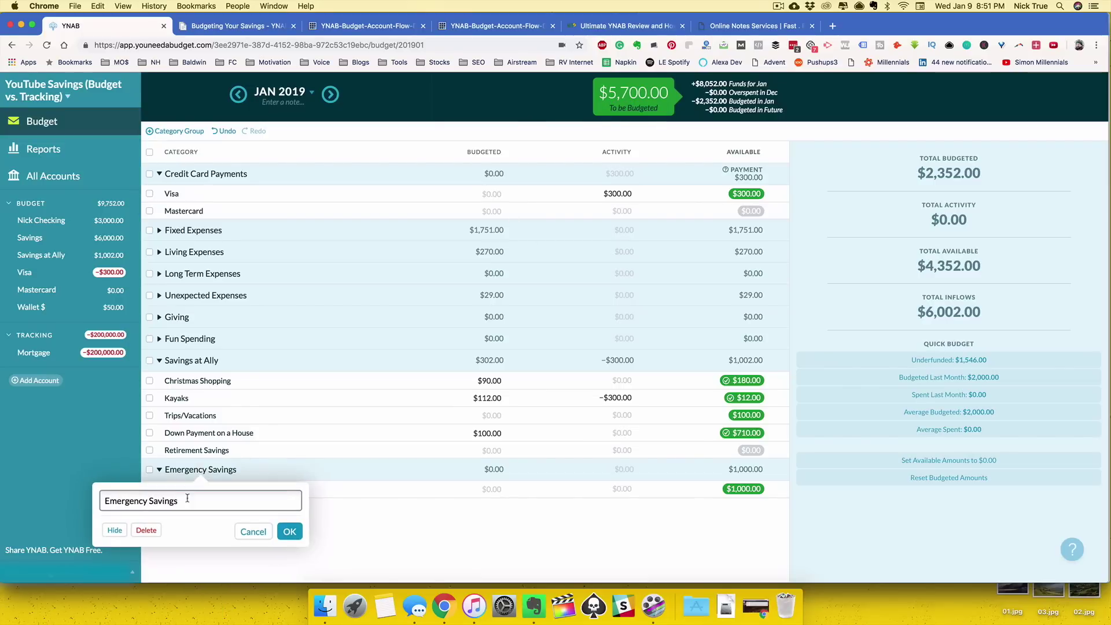
left_click_drag(187, 499, 69, 499)
type("DON'")
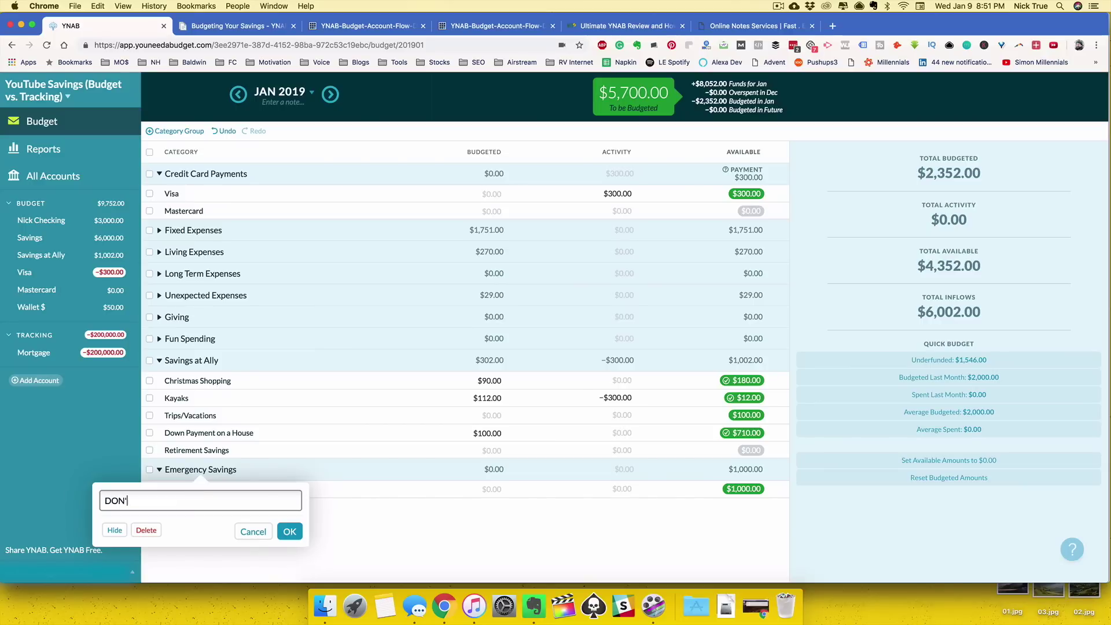
type("T TOUCH THIS")
left_click(289, 539)
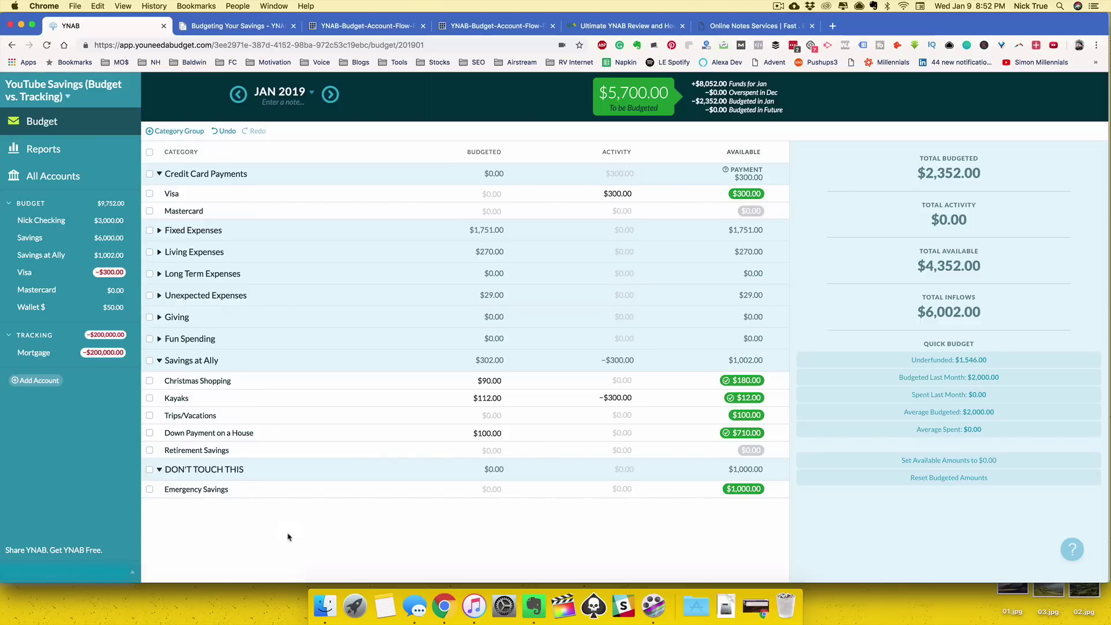
Rename the Emergency Savings category inside the DON'T TOUCH THIS group as DON'T TOUCH THIS
left_click(222, 490)
left_click(222, 490)
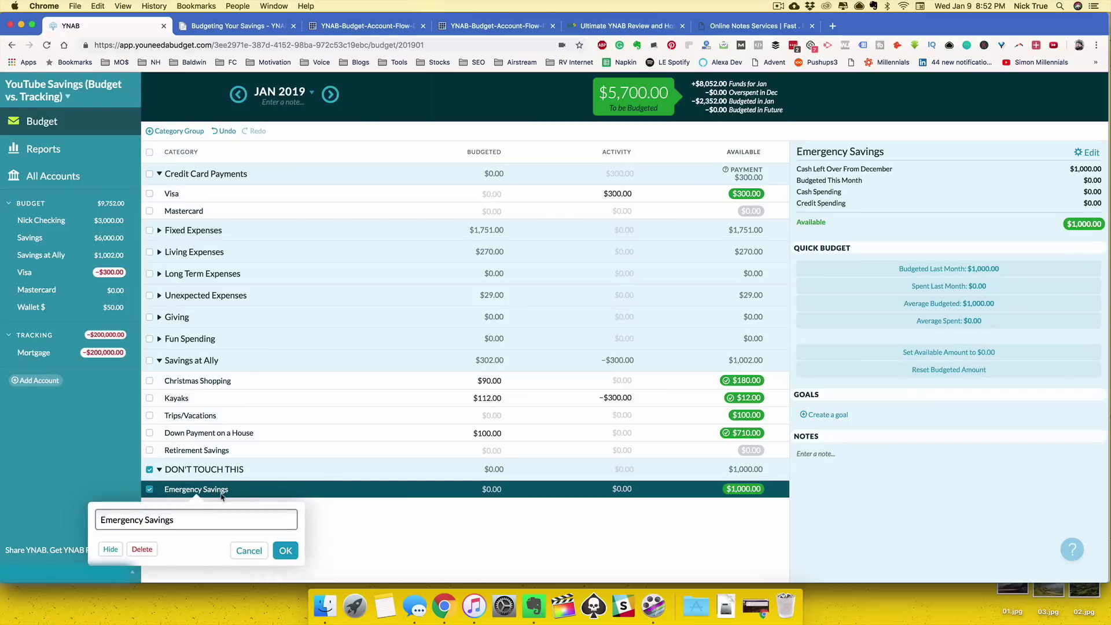
key("super+a")
type("DON'T TOUCH THIS")
key("Return")
Move $5,000 from To be Budgeted to the DON'T TOUCH THIS category in January 2019
left_click(632, 104)
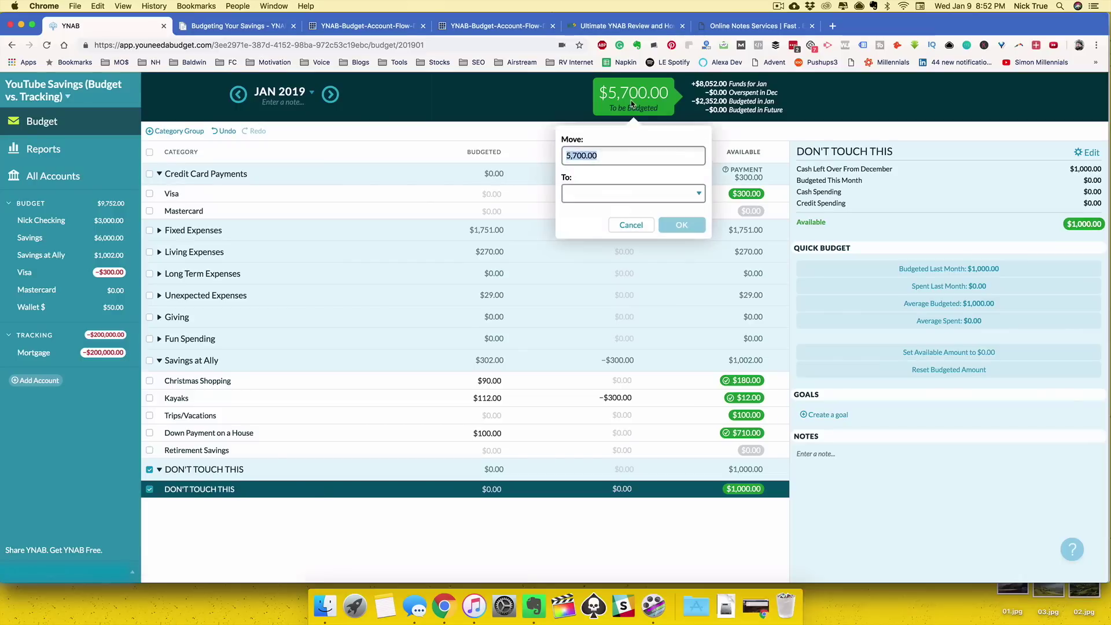
type("500")
key("Tab")
type("don")
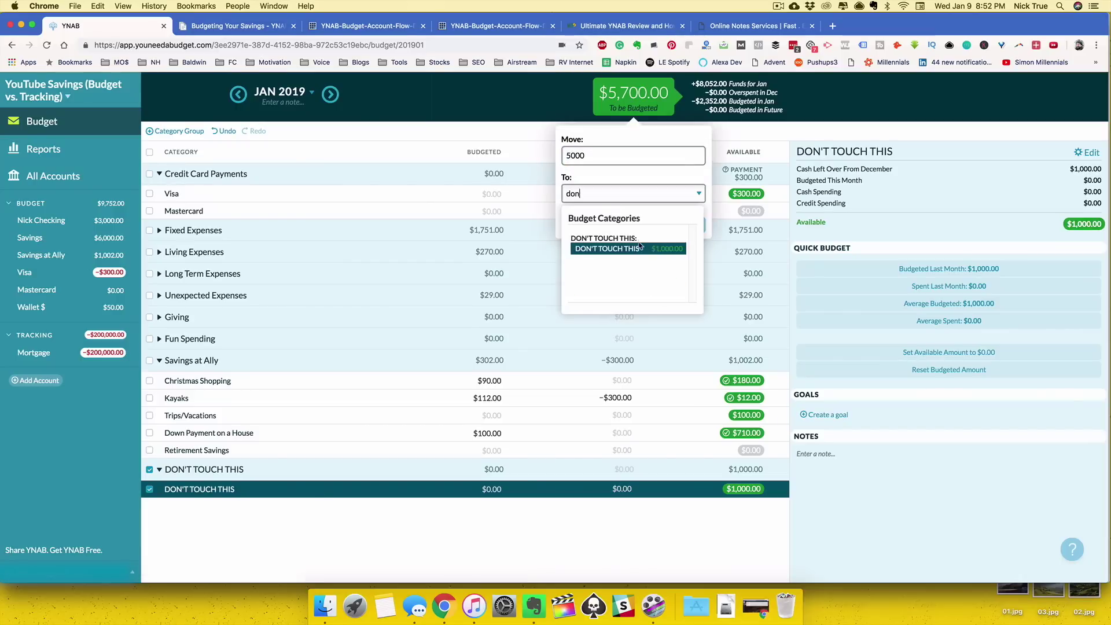
key("Return")
key("Return")
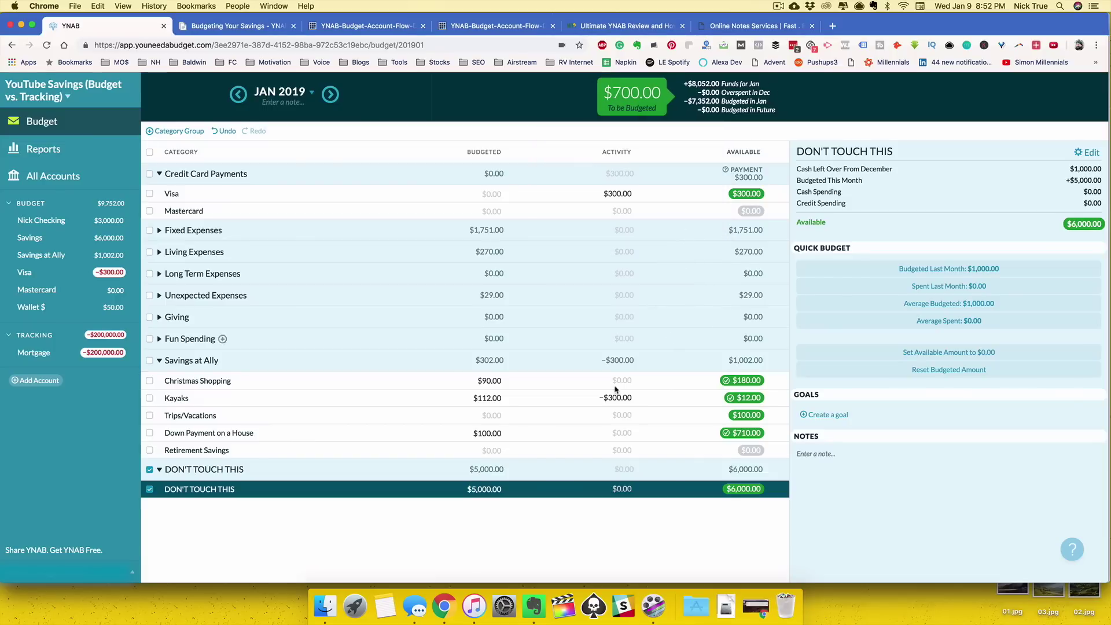
Collapse the DON'T TOUCH THIS group and expand the Fun Spending and Giving groups in the budget
left_click(159, 470)
left_click(158, 340)
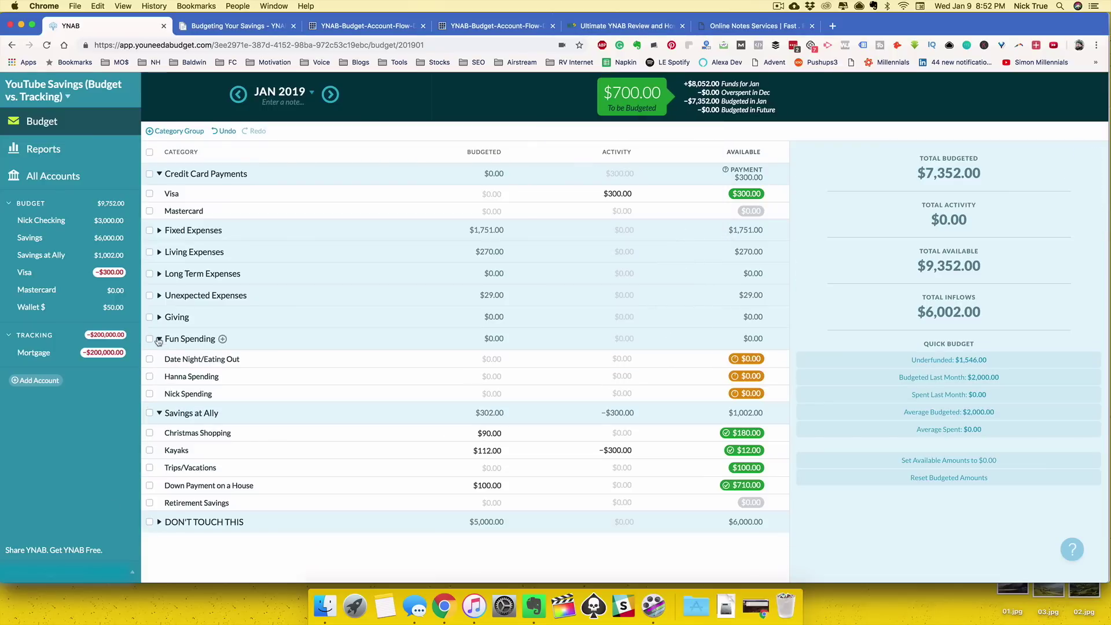
left_click(159, 317)
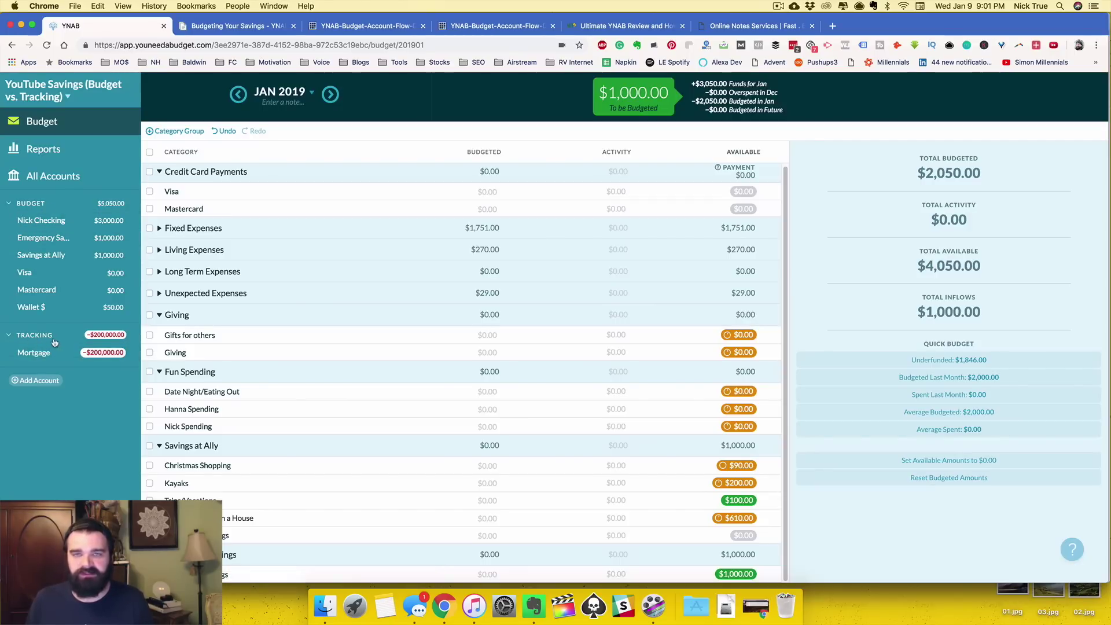
Show the account flow diagram that places the savings account inside the budget
left_click(379, 26)
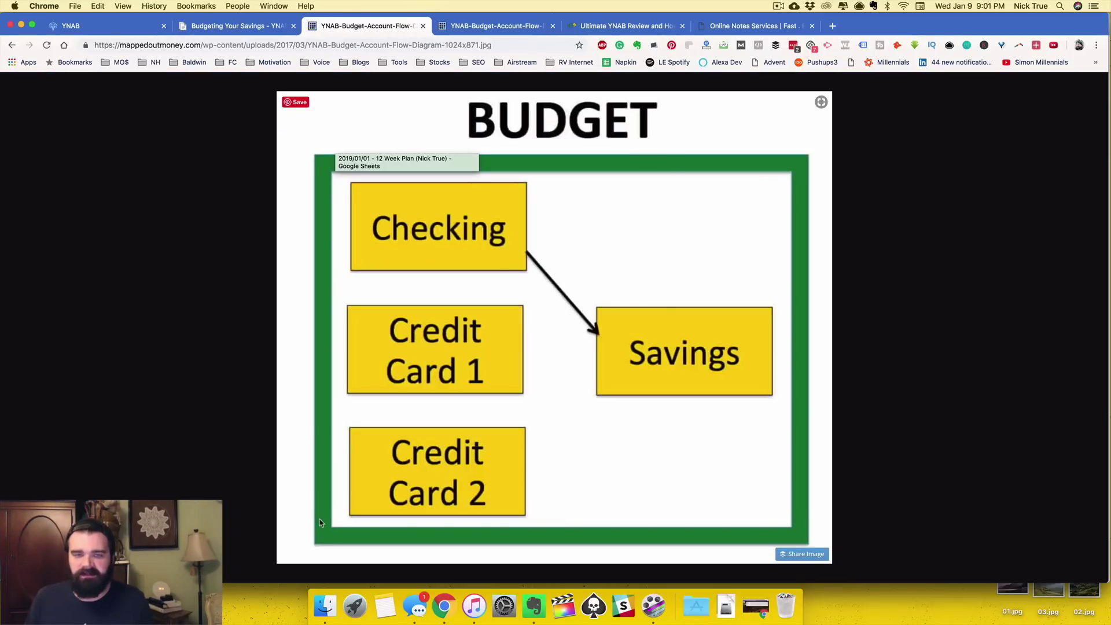
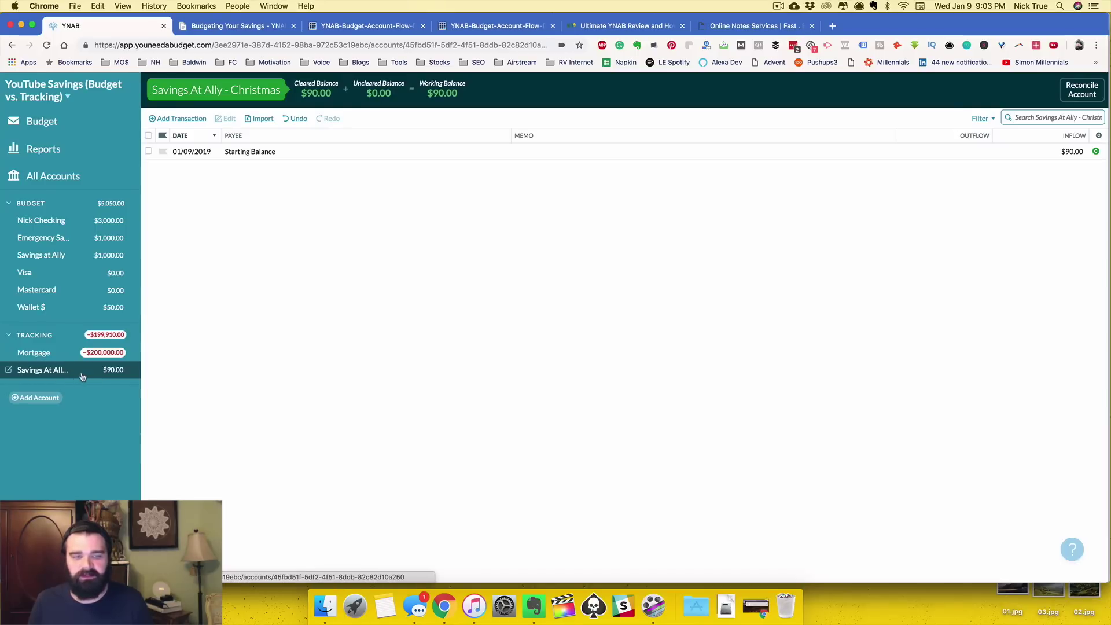
Rename the Savings At Ally - Christmas tracking account as Christmas Savings
left_click(9, 370)
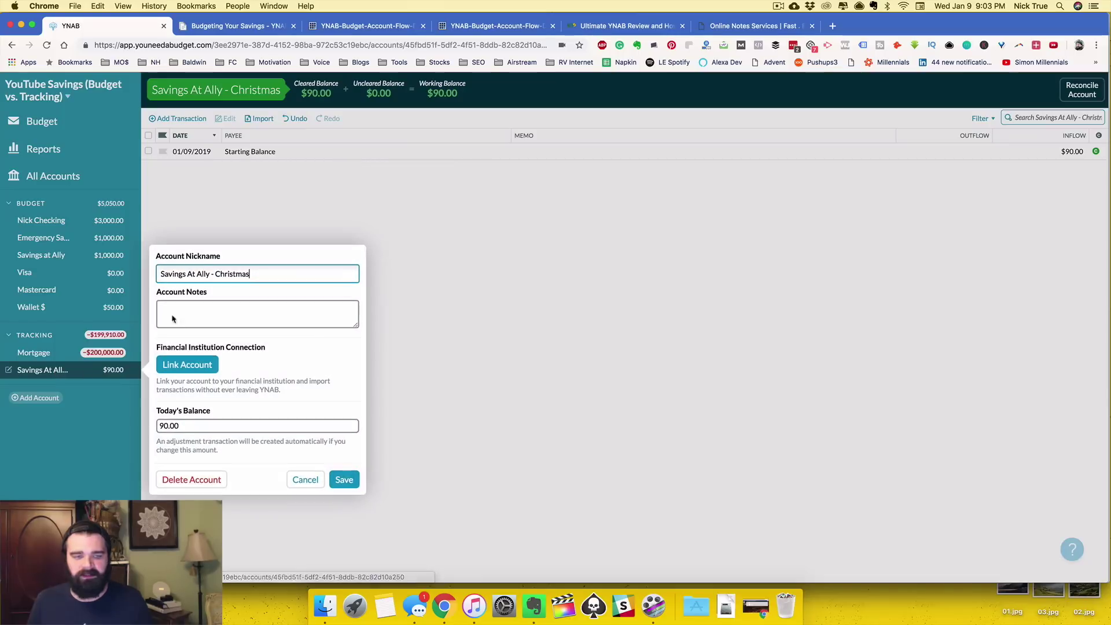
key("super+a")
type("C")
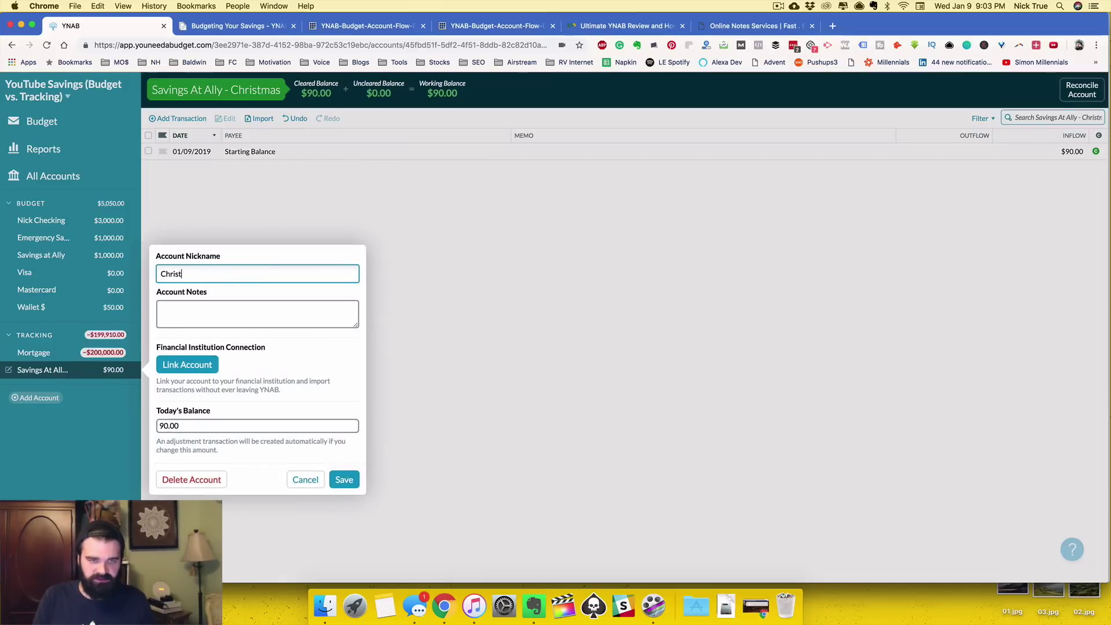
key("Return")
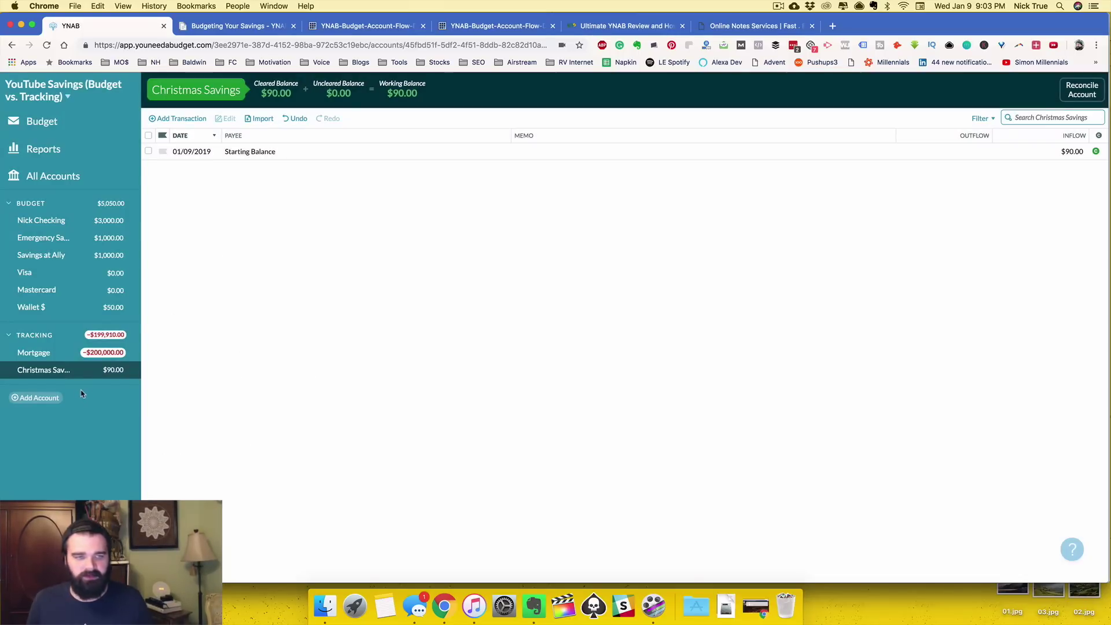
Return to the budget and add an unlinked Asset account named Kayak Savings with a balance of $200
left_click(43, 121)
left_click(42, 398)
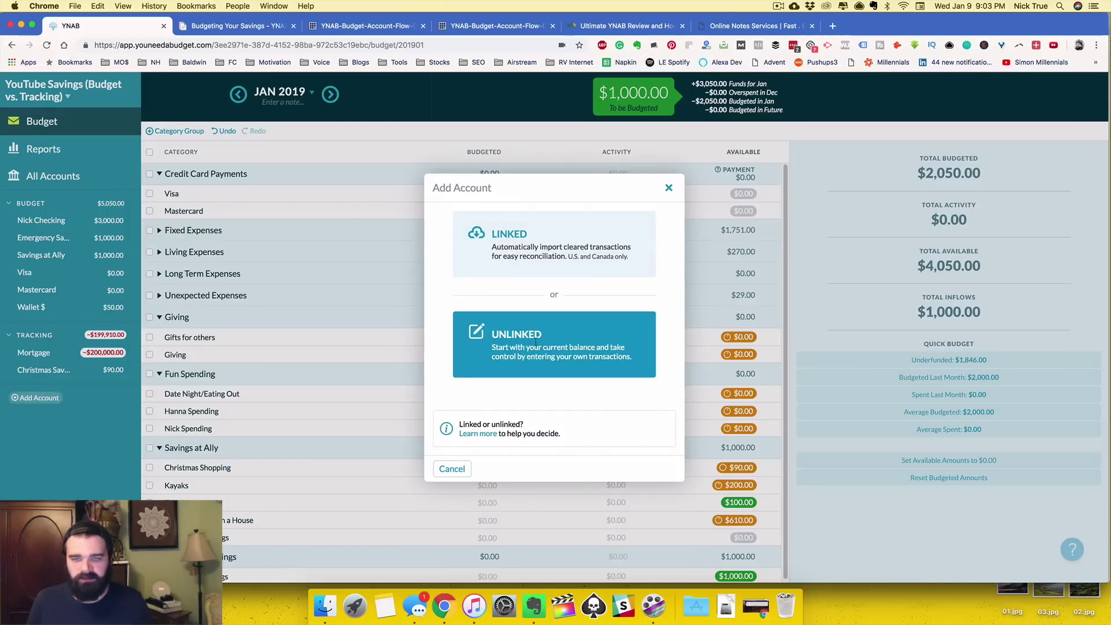
left_click(533, 346)
left_click(512, 262)
left_click(498, 344)
left_click(479, 298)
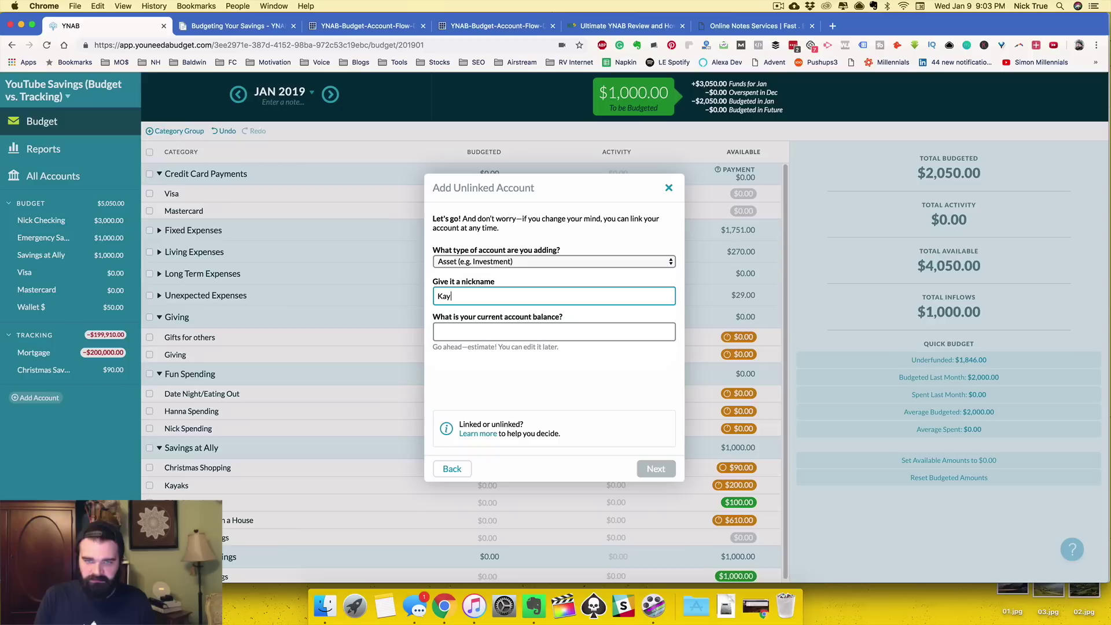
type("Kayak Savings")
key("Tab")
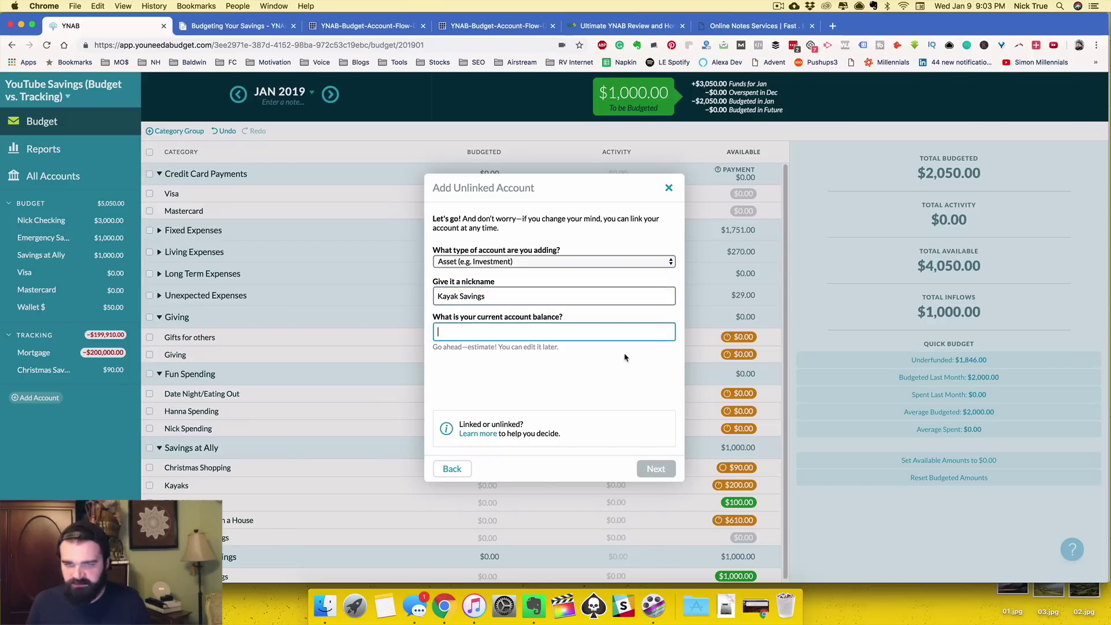
type("200")
left_click(656, 468)
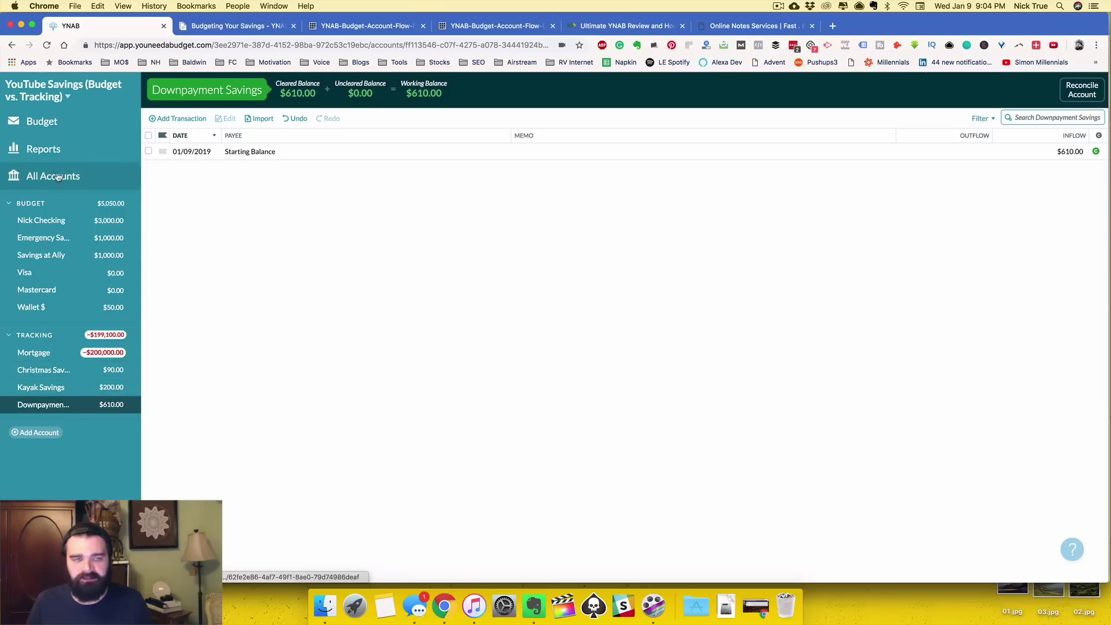
Check the budget, compare it with the account flow diagram that places savings outside the budget, and return to YNAB
left_click(46, 124)
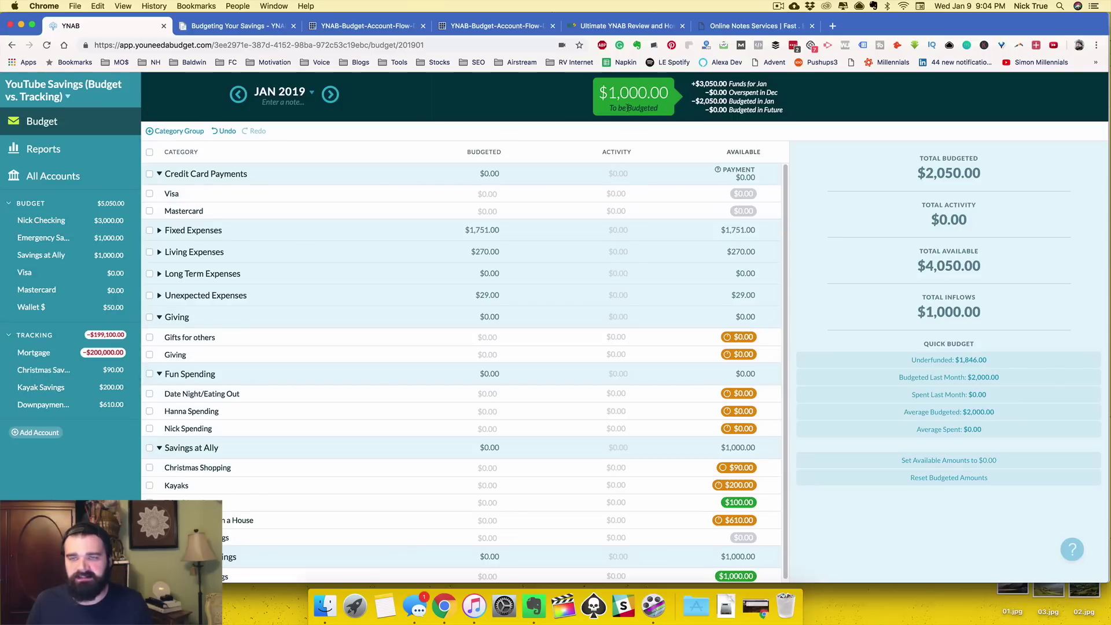
left_click(502, 26)
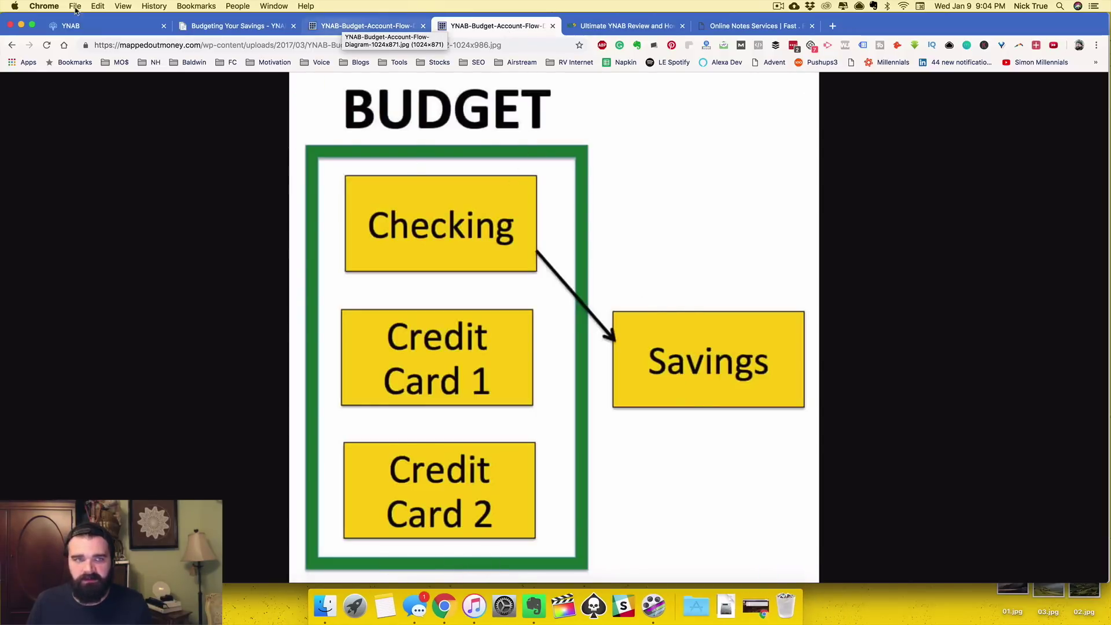
key("super+1")
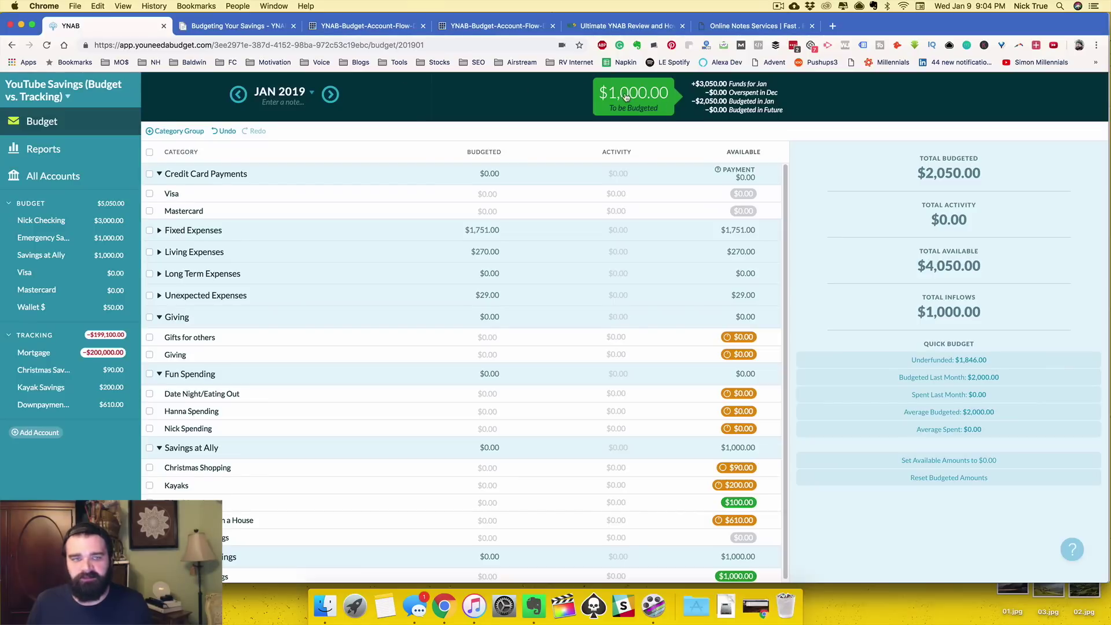
Add a tracking account named Trip Savings with a balance of $100
left_click(490, 423)
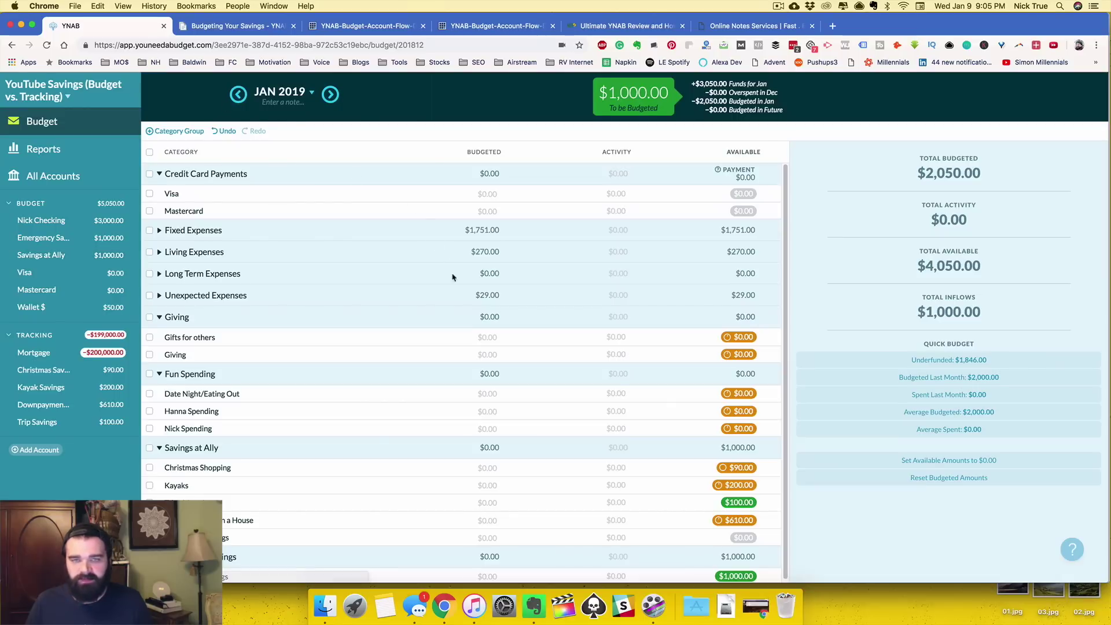
Set the December 2018 budgeted amounts for Christmas Shopping, Kayaks, Trips/Vacations and Down Payment on a House to 0
left_click(480, 467)
left_click(486, 485)
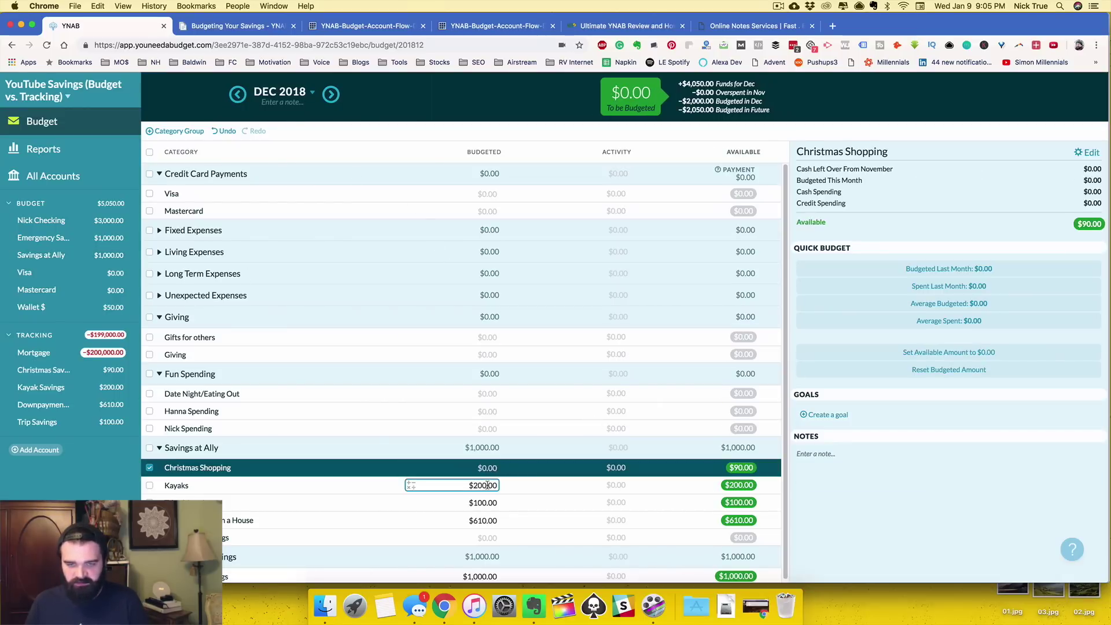
type("0")
left_click(488, 503)
type("0")
left_click(491, 521)
type("0")
left_click(511, 548)
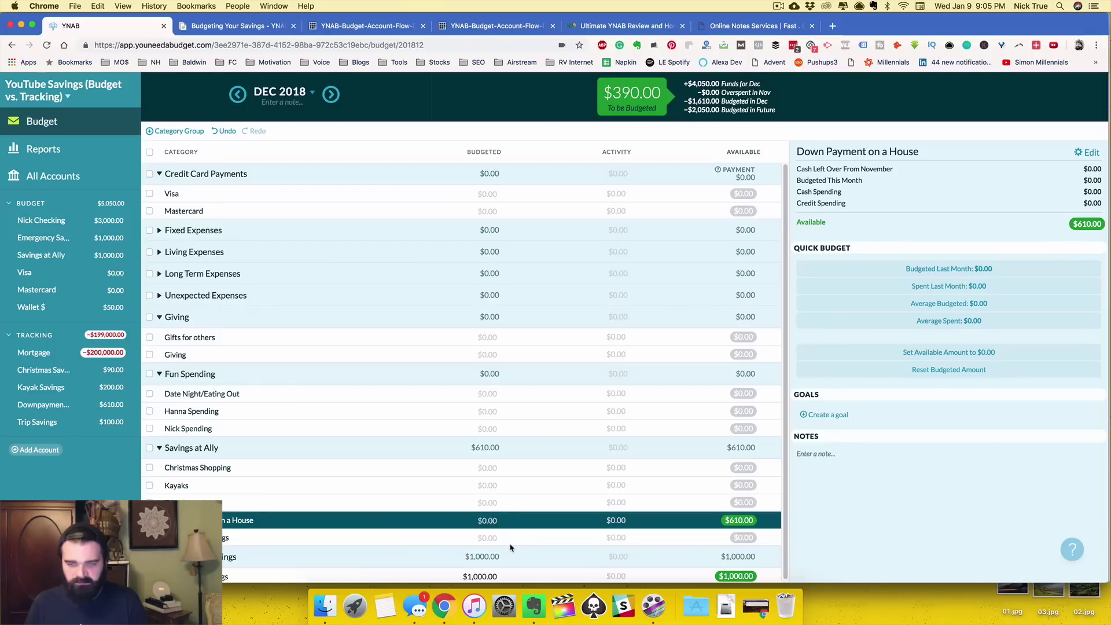
Clear the amounts of the starting balance and the Emergency Savings transfer in Savings at Ally, and close that account
left_click(77, 258)
left_click(461, 170)
left_click(1057, 169)
key("BackSpace")
left_click(1071, 187)
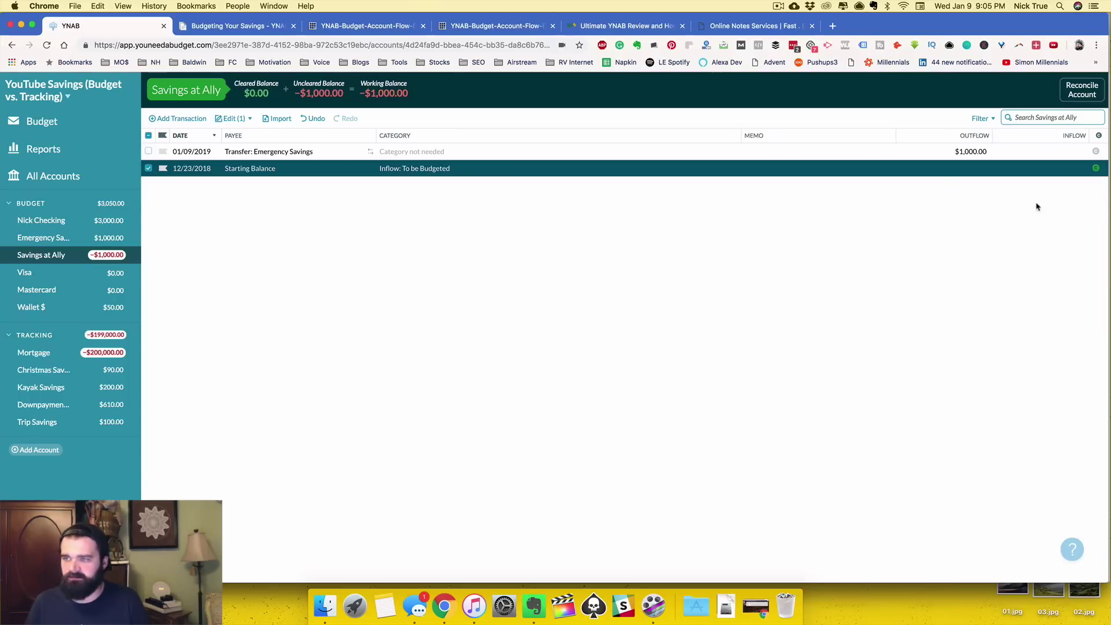
left_click(956, 153)
key("BackSpace")
left_click(1070, 169)
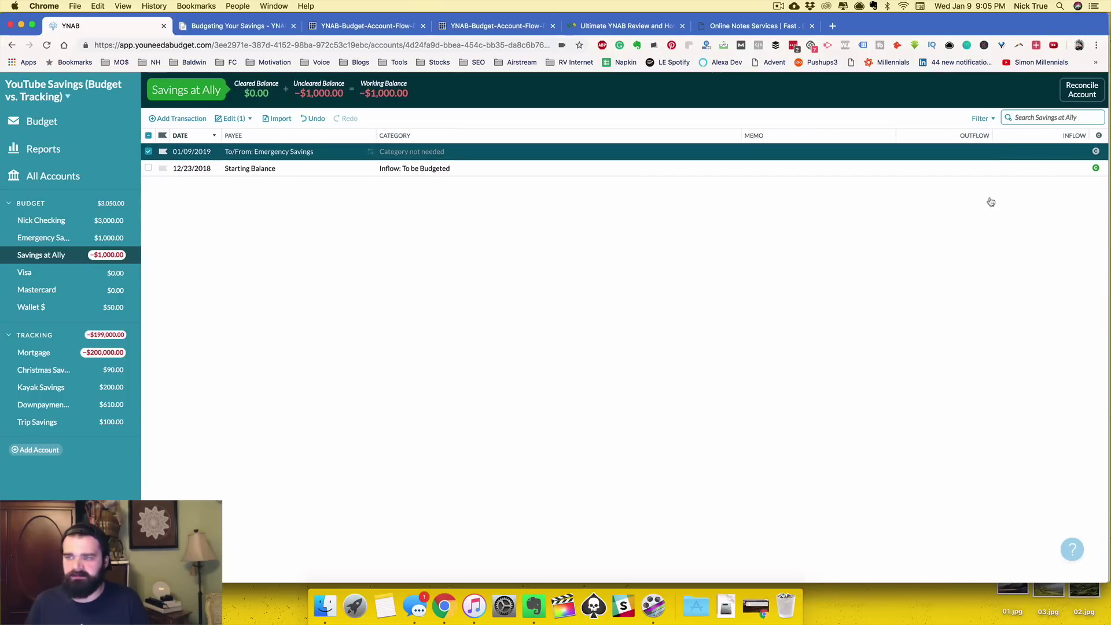
left_click(94, 262)
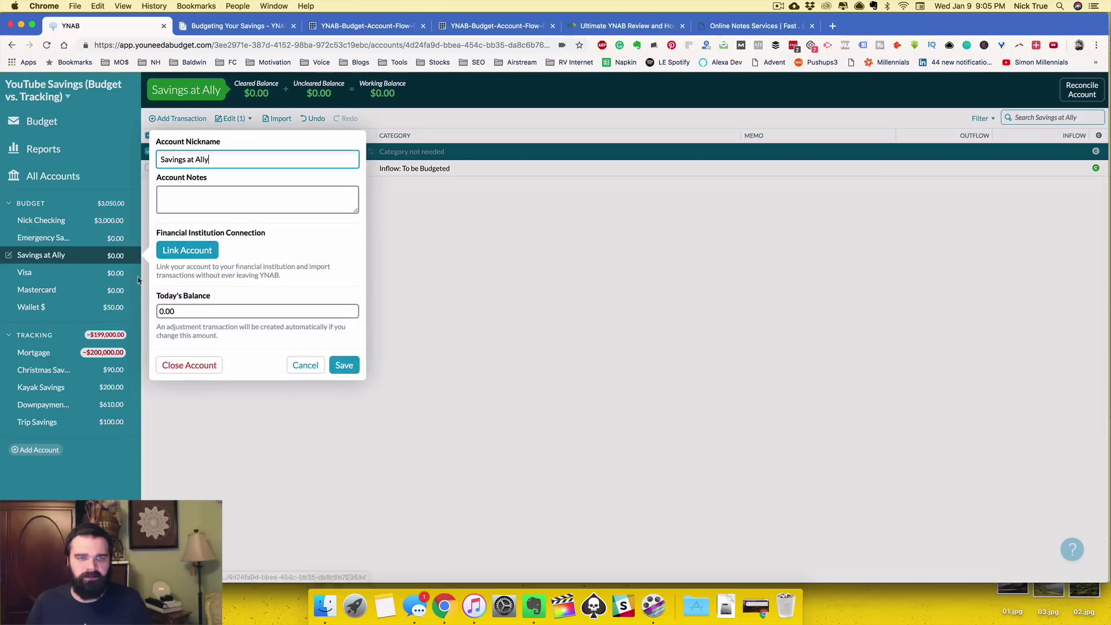
left_click(197, 365)
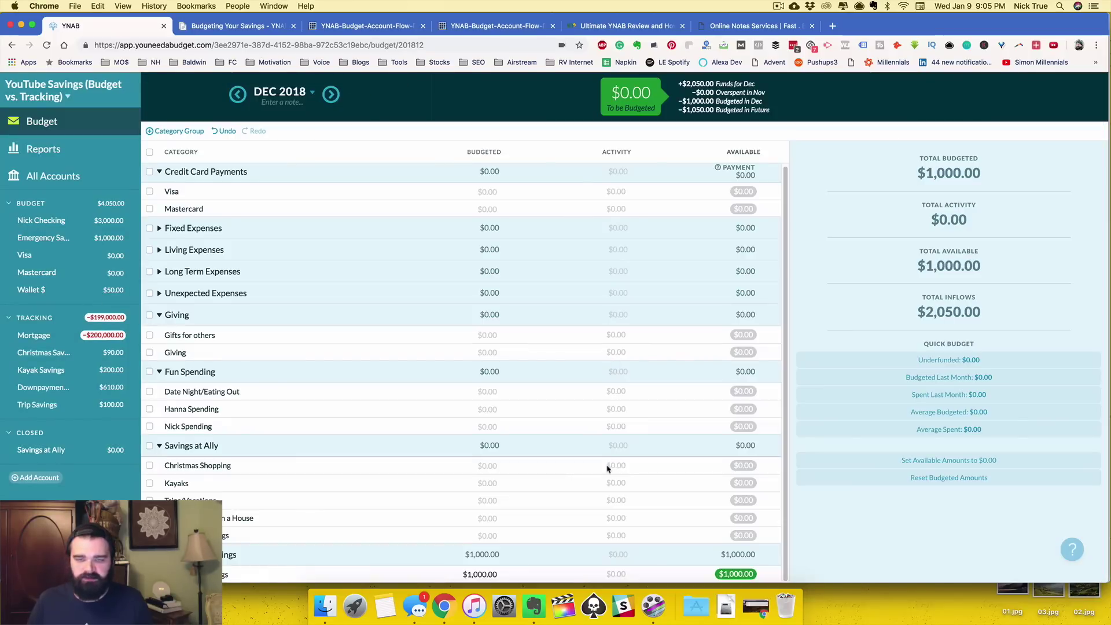
Go to the January 2019 budget and add an unlinked Asset account named Emergency with a balance of $1,000
left_click(431, 518)
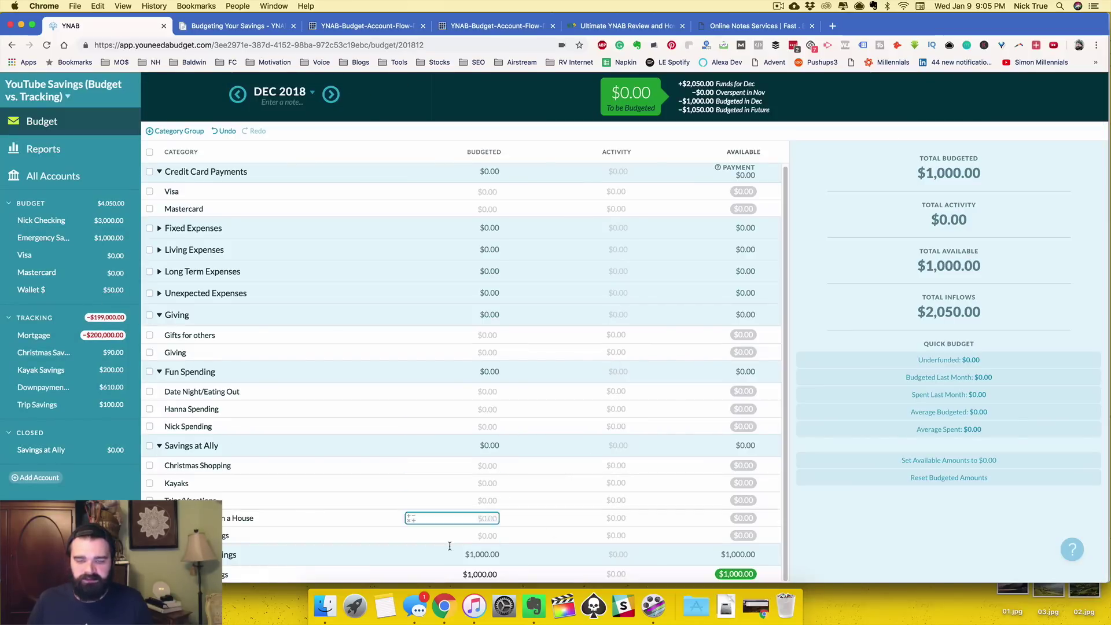
left_click(331, 94)
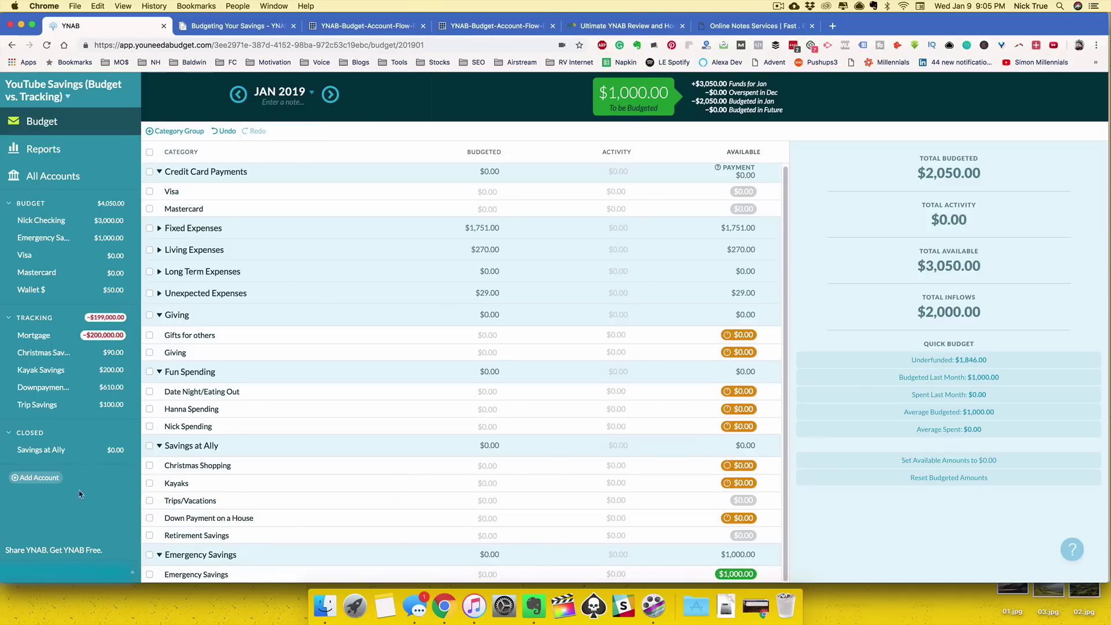
left_click(21, 435)
left_click(37, 460)
left_click(550, 343)
left_click(549, 261)
left_click(488, 345)
left_click(451, 300)
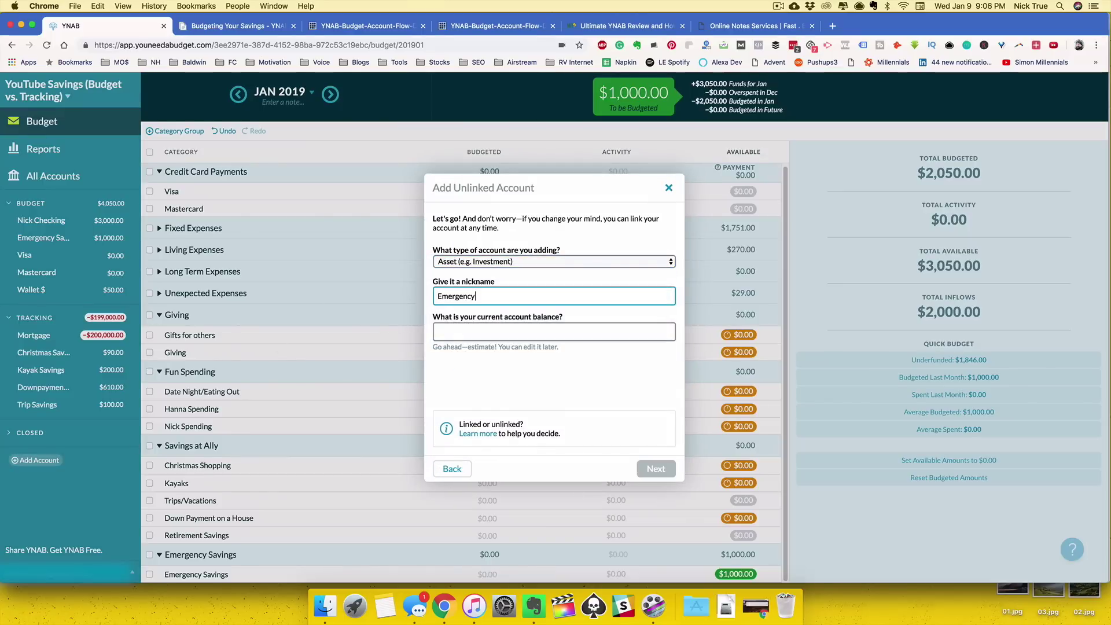
key("Tab")
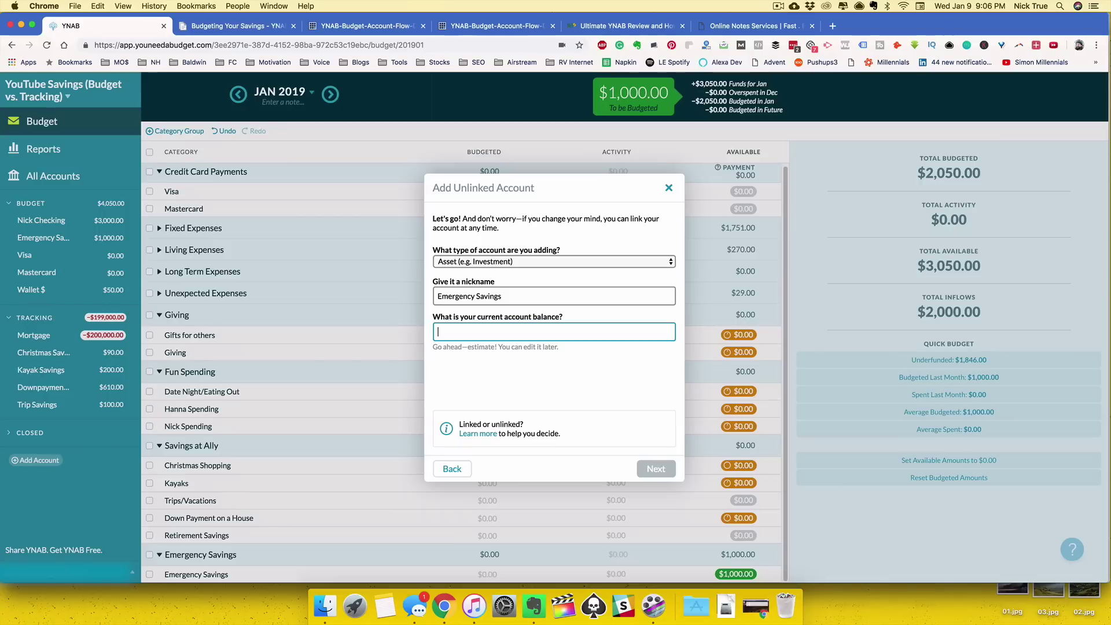
type("1000")
left_click(655, 468)
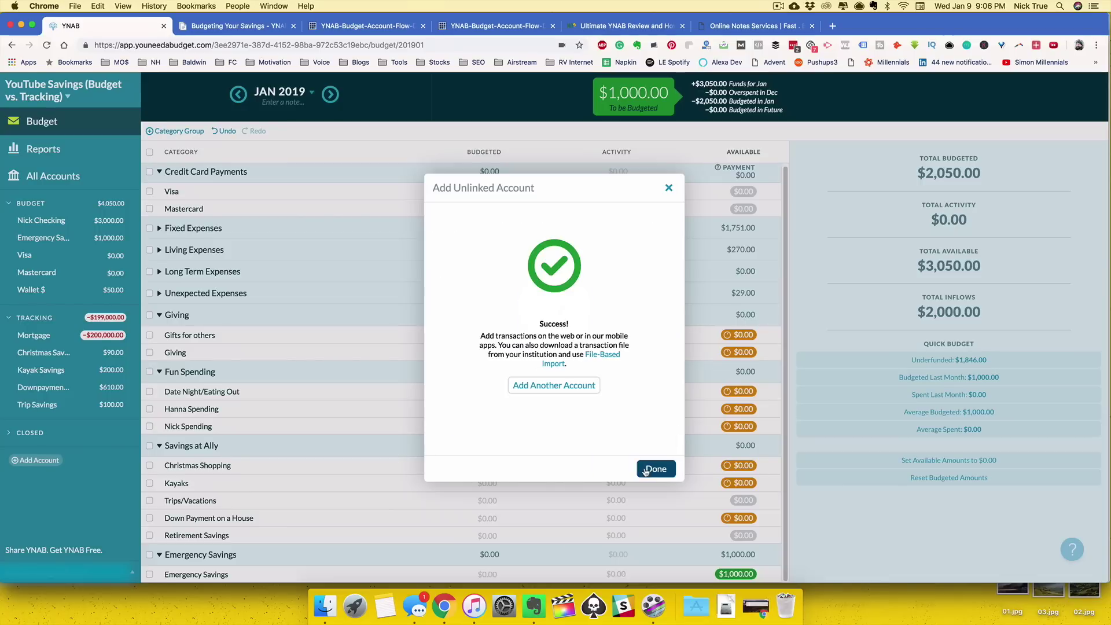
left_click(655, 470)
Clear the starting balance of the on-budget Emergency Savings account and delete the account
left_click(251, 152)
left_click(72, 238)
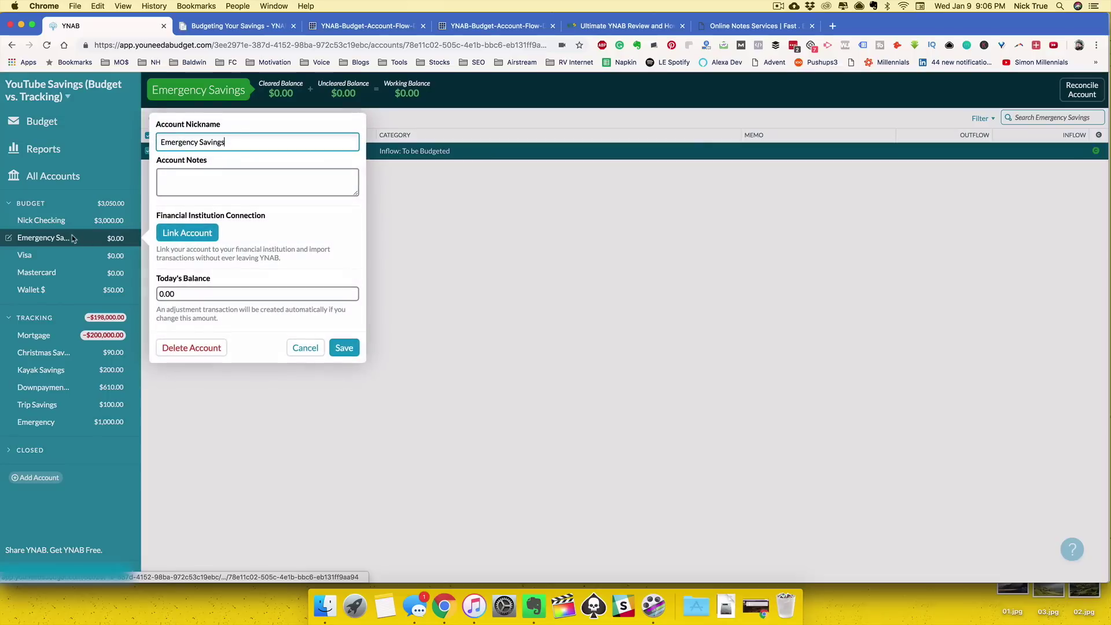
left_click(192, 348)
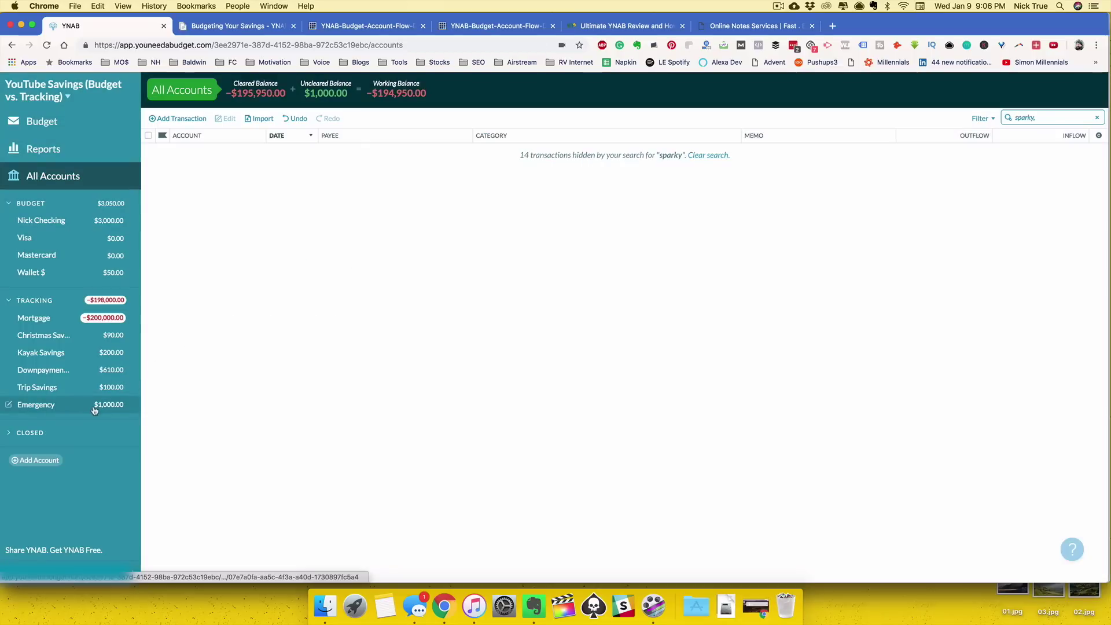
Return to the budget and move the Emergency Savings category into the Savings at Ally group, above Retirement Savings
left_click(41, 121)
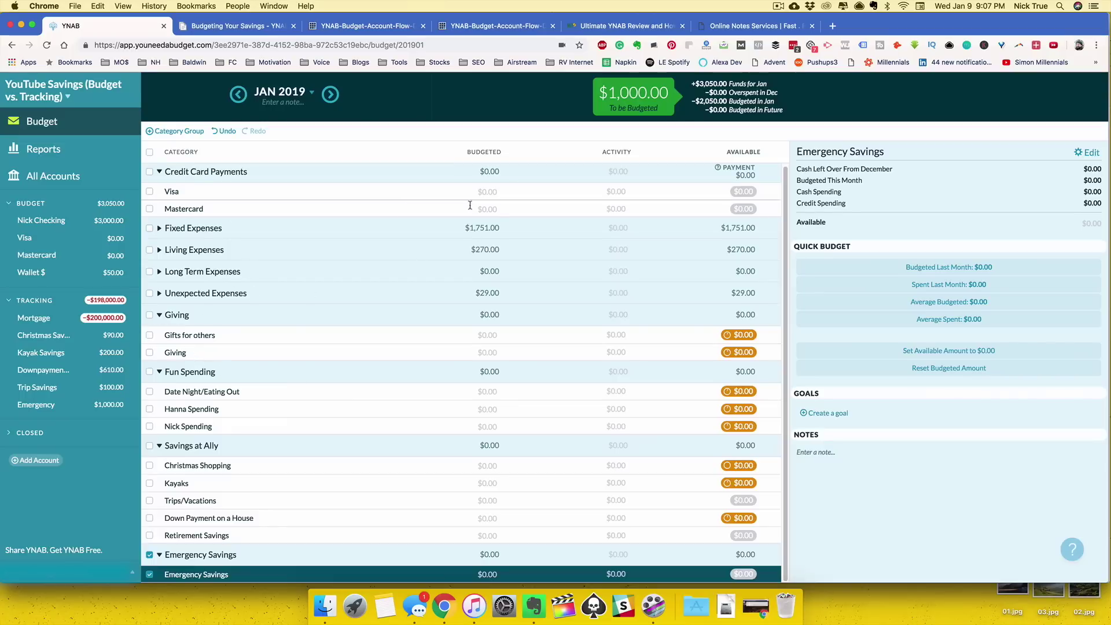
left_click(149, 555)
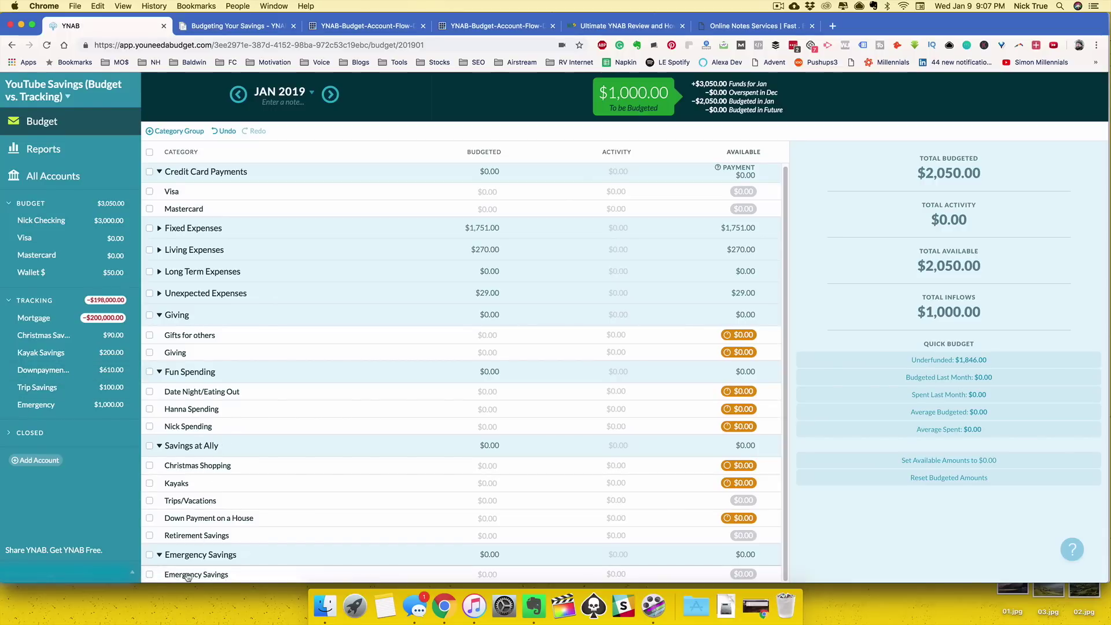
left_click_drag(188, 577, 197, 534)
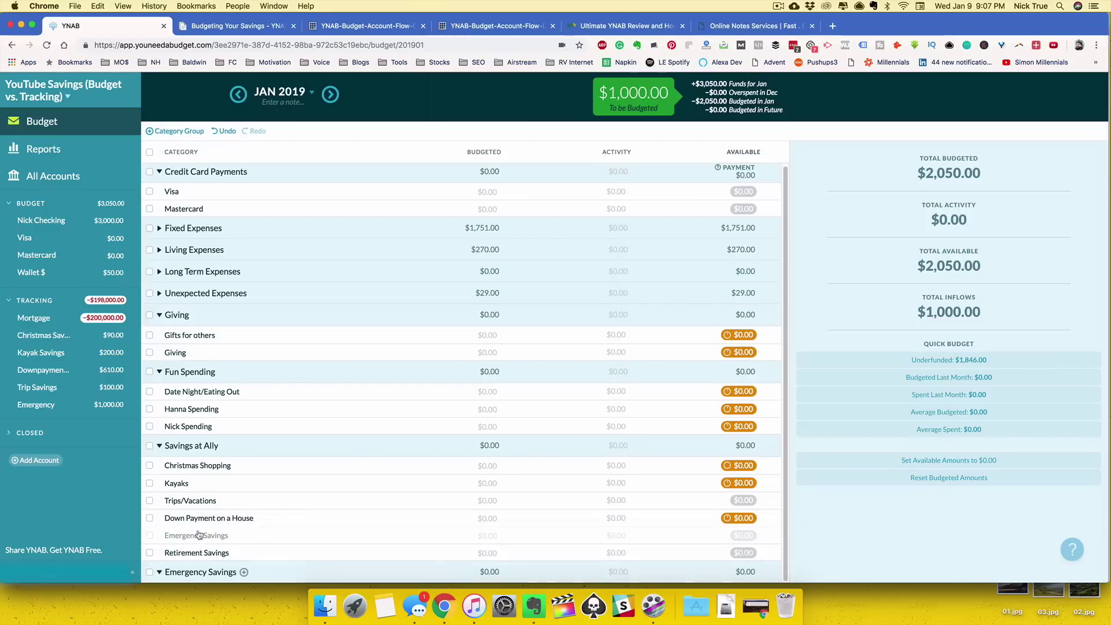
Rename the Savings at Ally category group as Savings and delete the empty Emergency Savings group
left_click(192, 446)
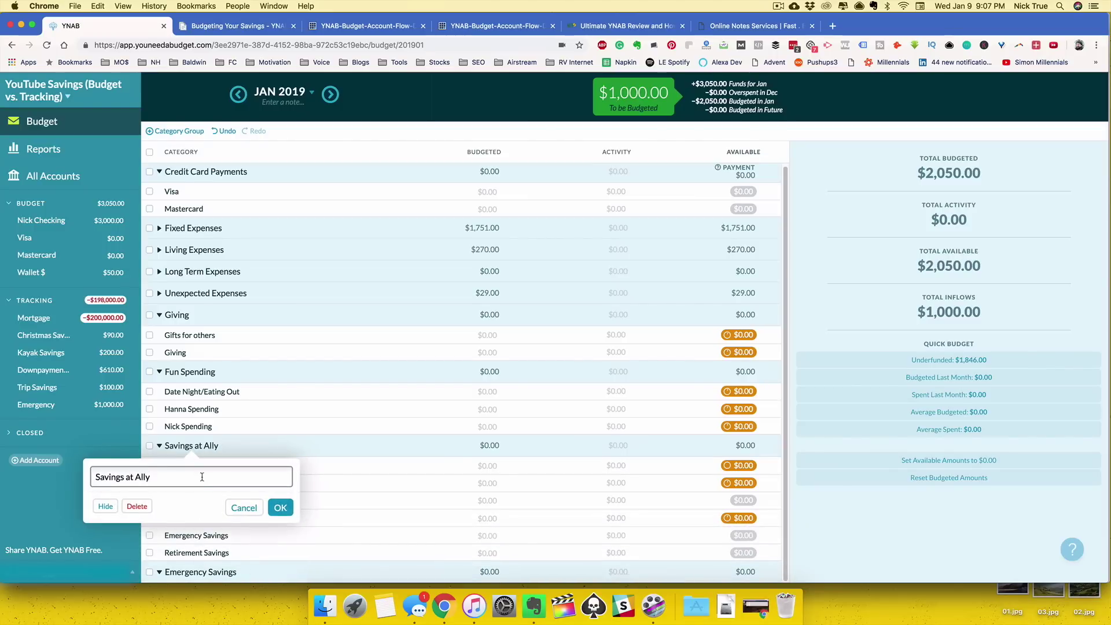
type("Savings")
left_click(281, 507)
left_click(208, 572)
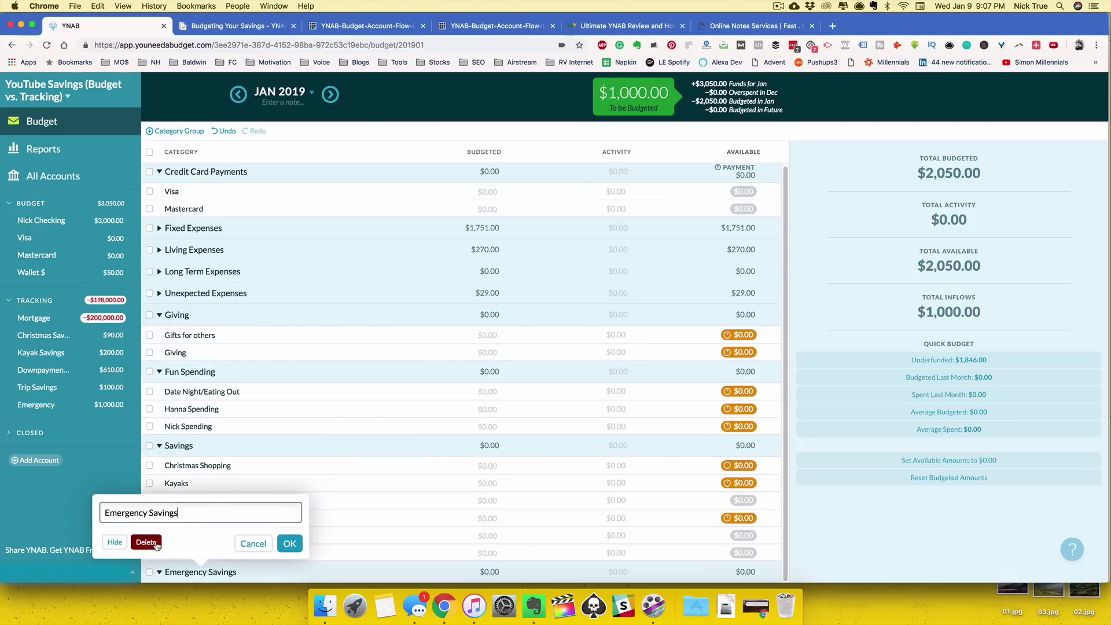
left_click(156, 544)
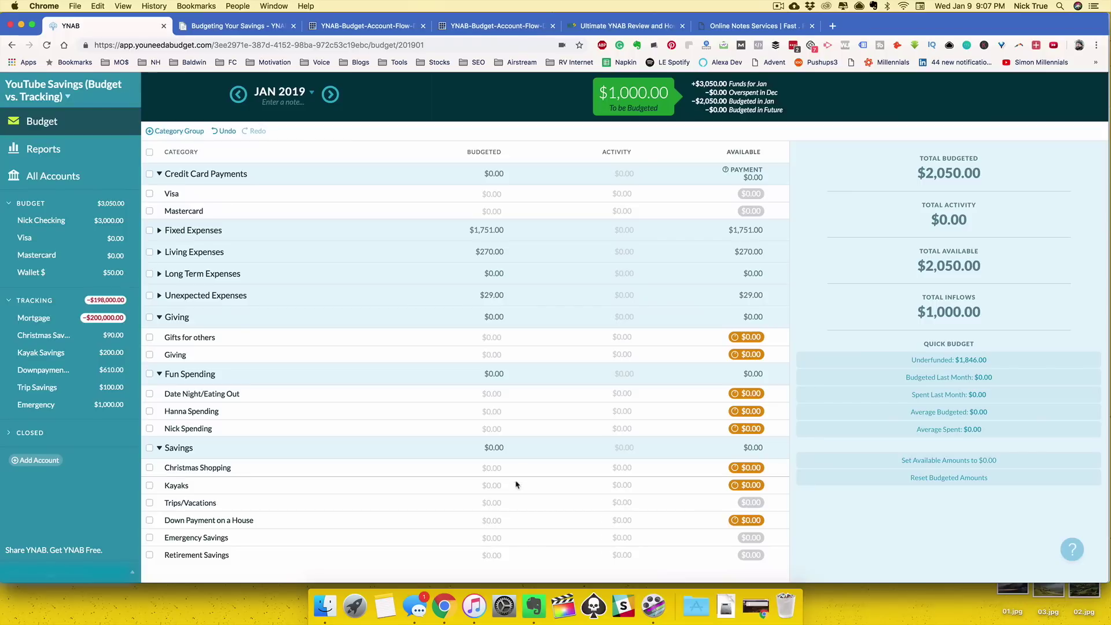
Review the transactions in the checking account and return to the January 2019 budget
left_click(494, 468)
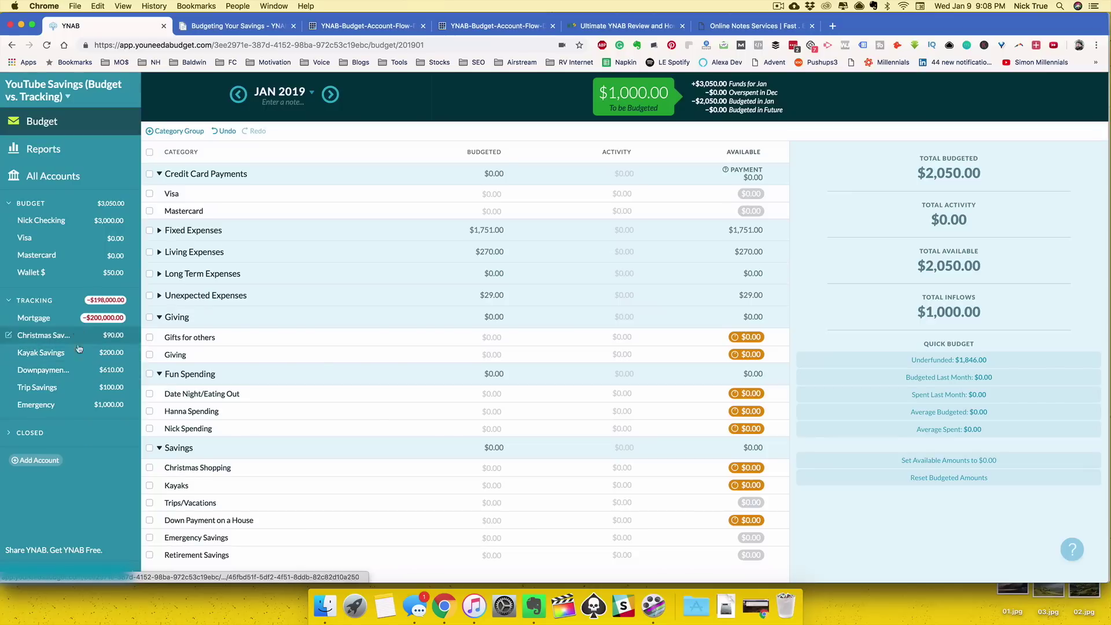
left_click(97, 224)
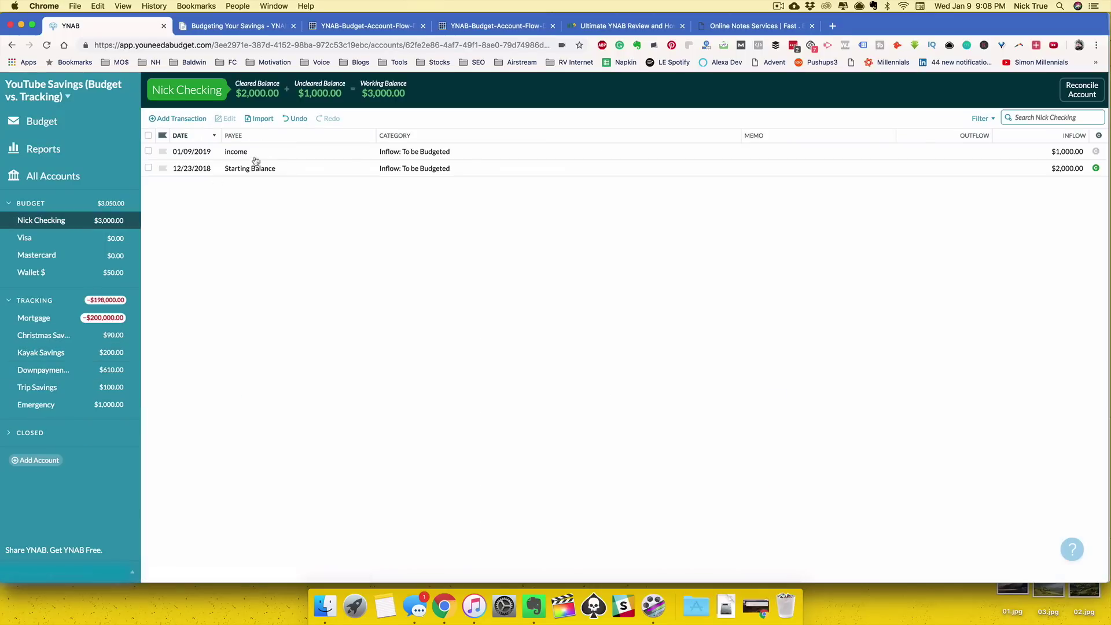
left_click(51, 129)
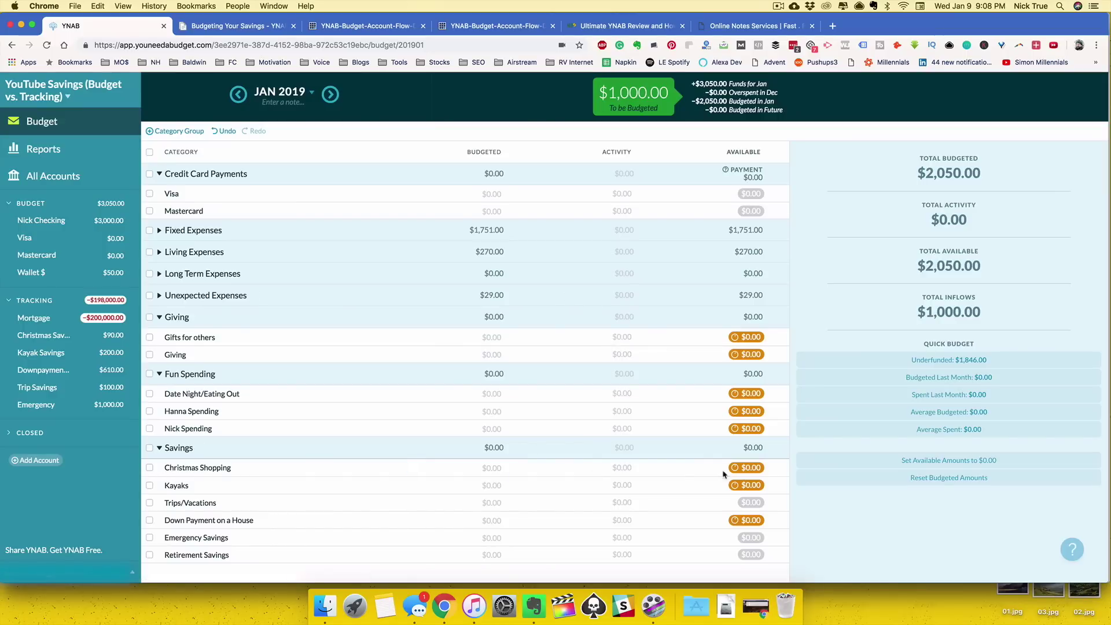
Budget the goal targets for January 2019: $90 for Christmas Shopping, $110 for Kayaks and $100 for Down Payment on a House
left_click(673, 472)
left_click(974, 296)
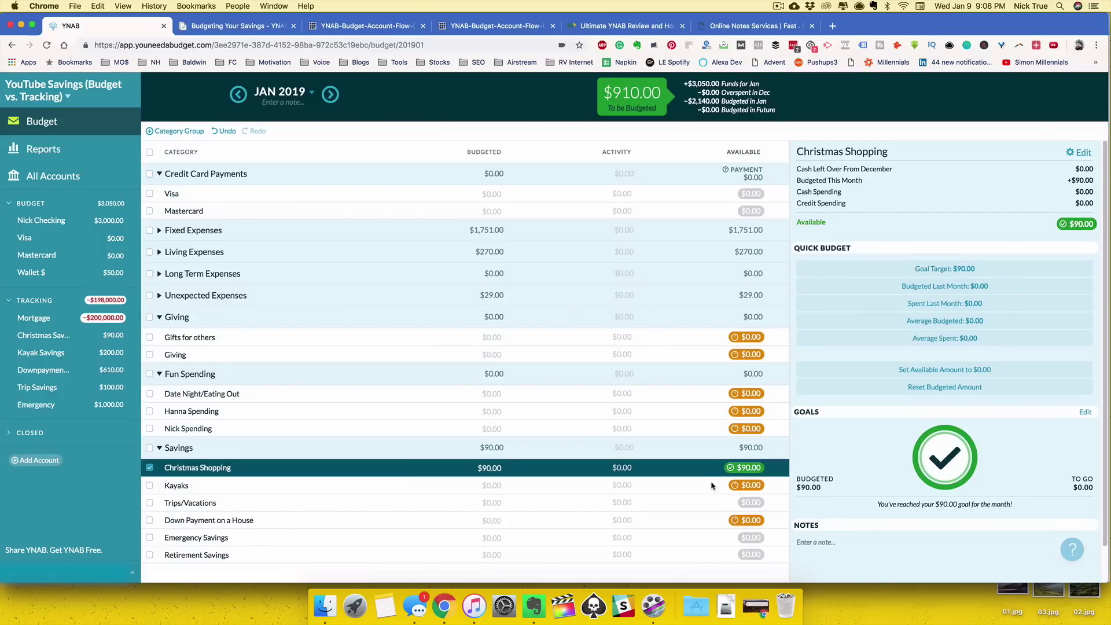
key("Return")
left_click(975, 295)
left_click(683, 520)
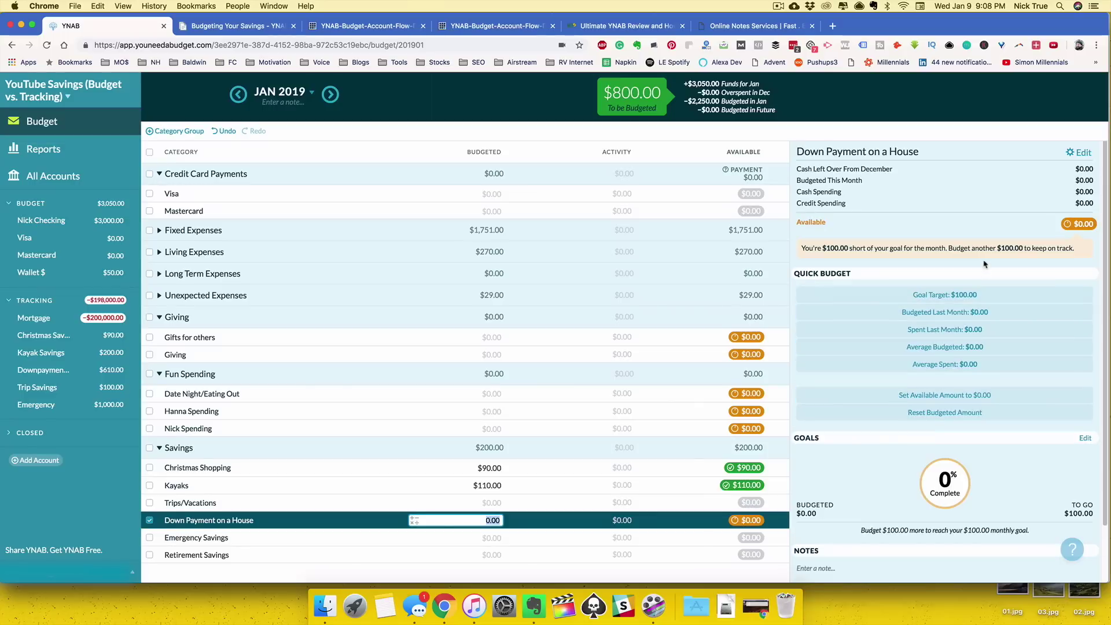
left_click(969, 298)
key("Escape")
left_click(491, 467)
left_click(489, 486)
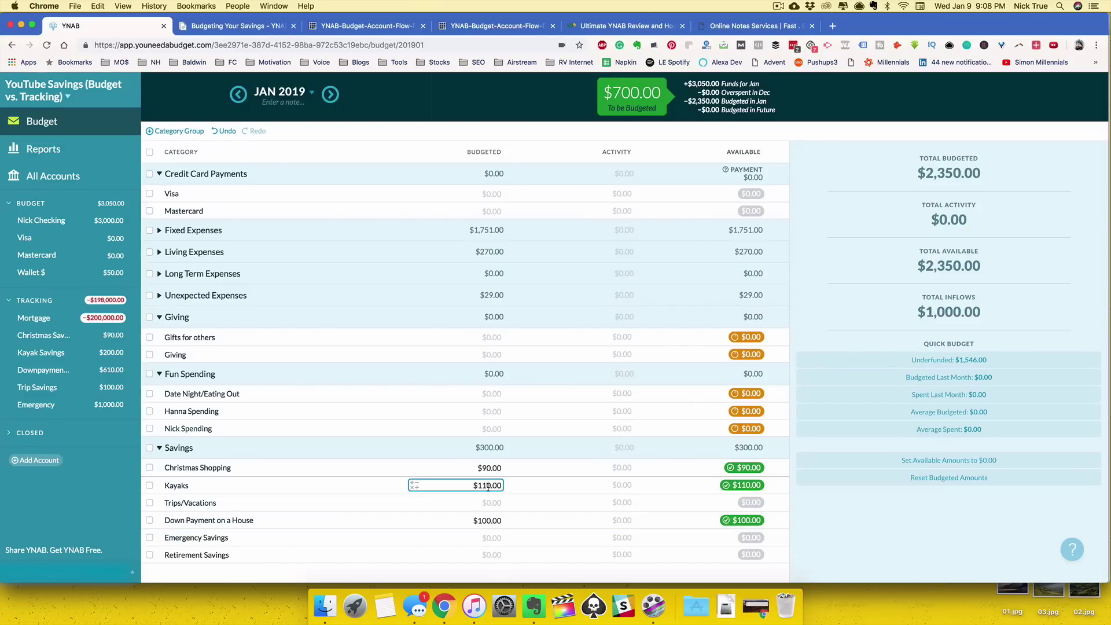
left_click(491, 521)
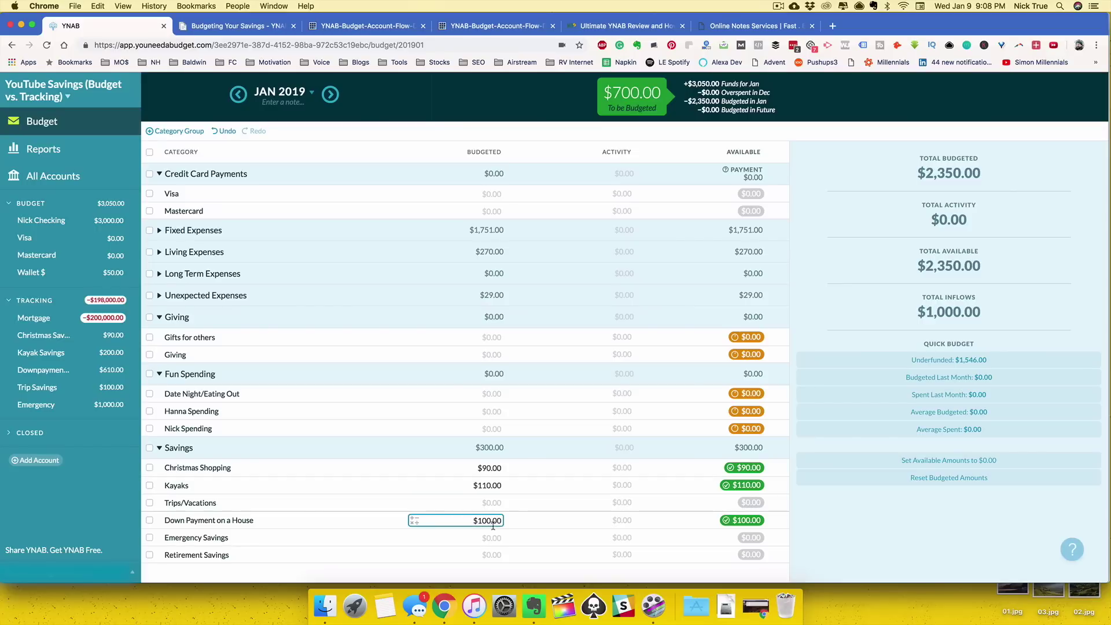
Record a $90 transfer from the checking account to Christmas Savings, categorized as Christmas Shopping
left_click(41, 220)
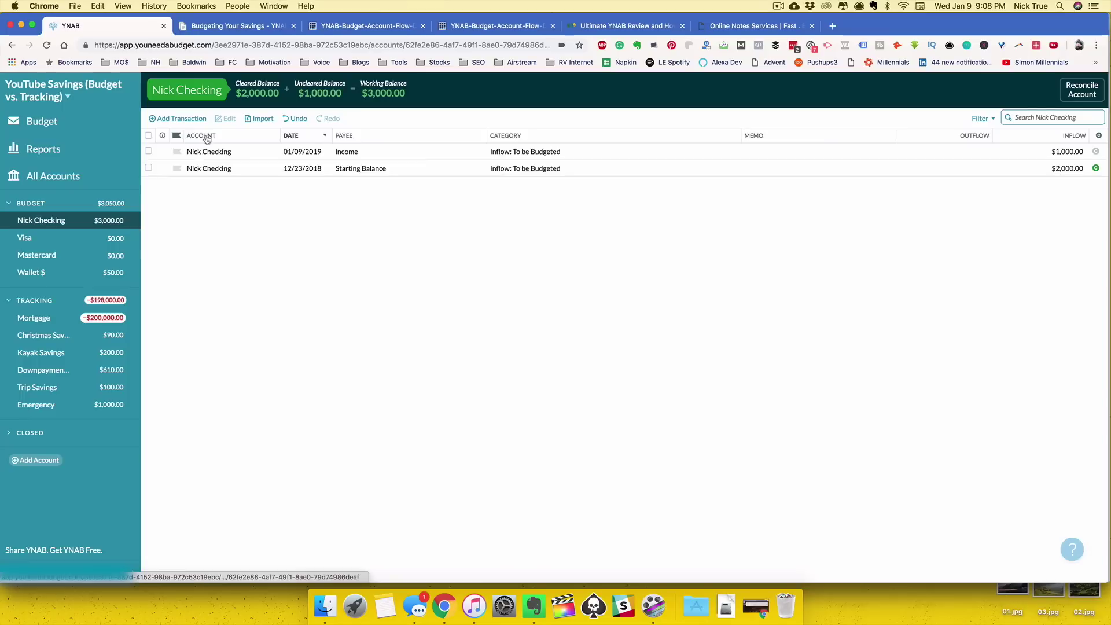
left_click(182, 119)
left_click(270, 152)
type("christ")
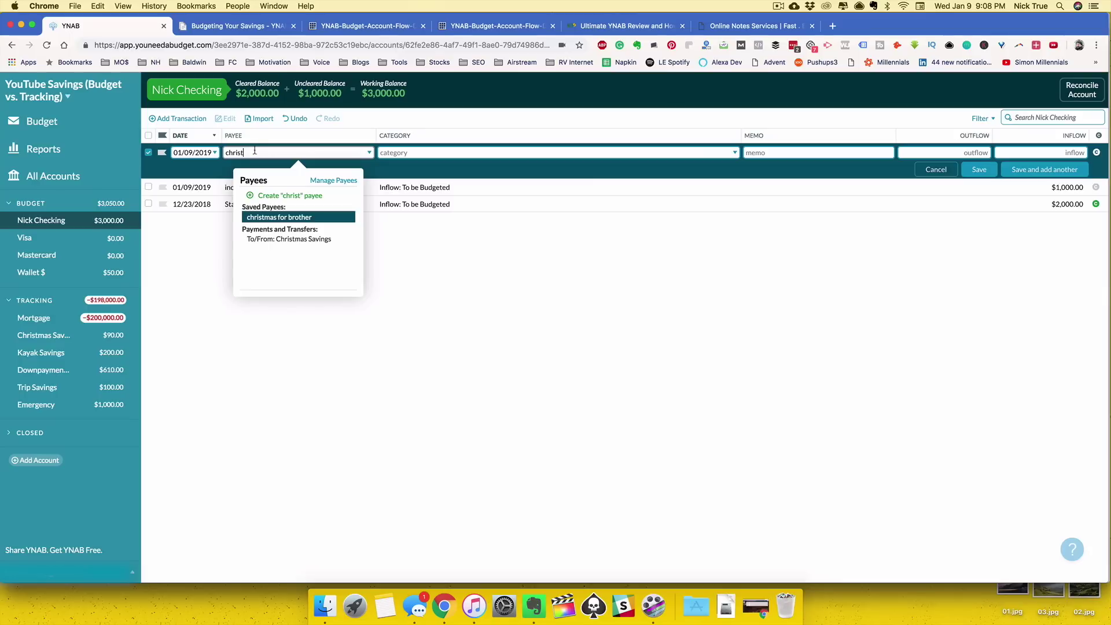
left_click(283, 240)
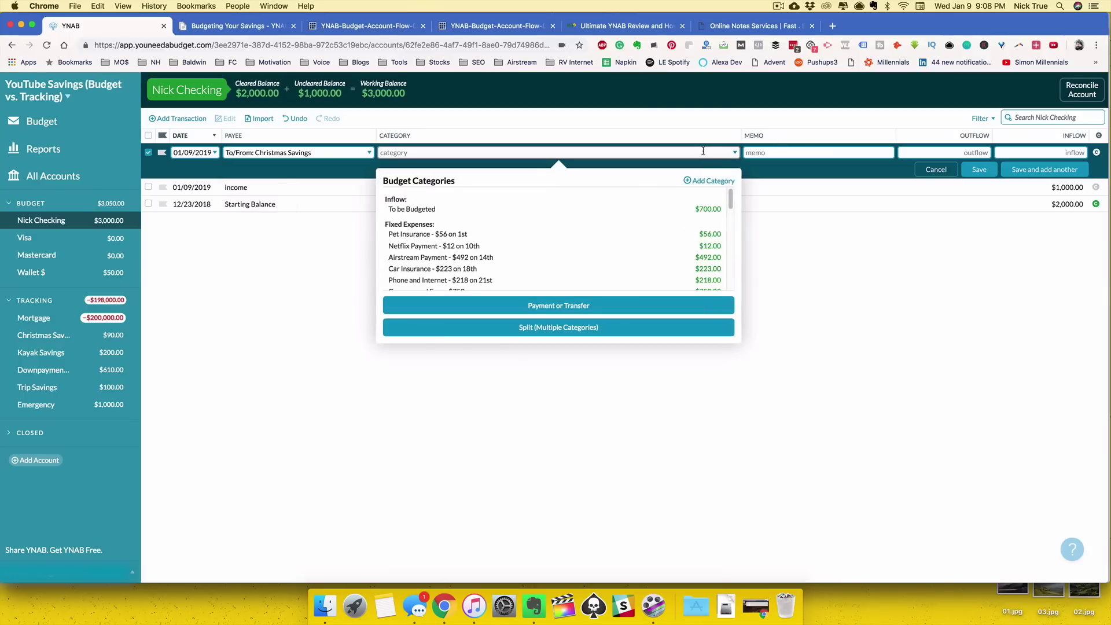
type("christ")
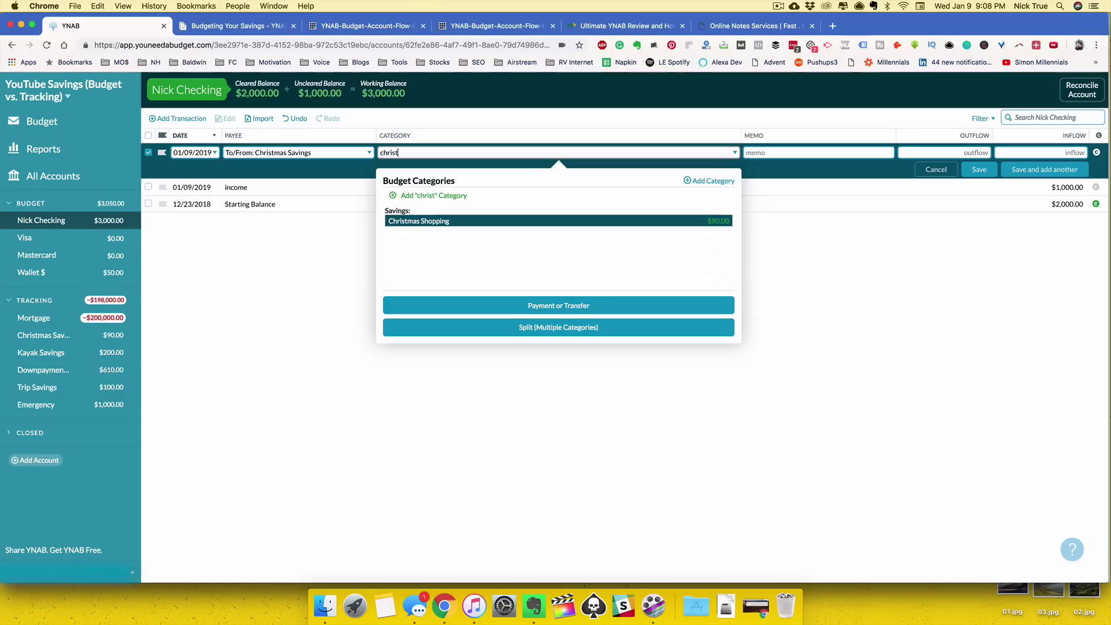
left_click(501, 226)
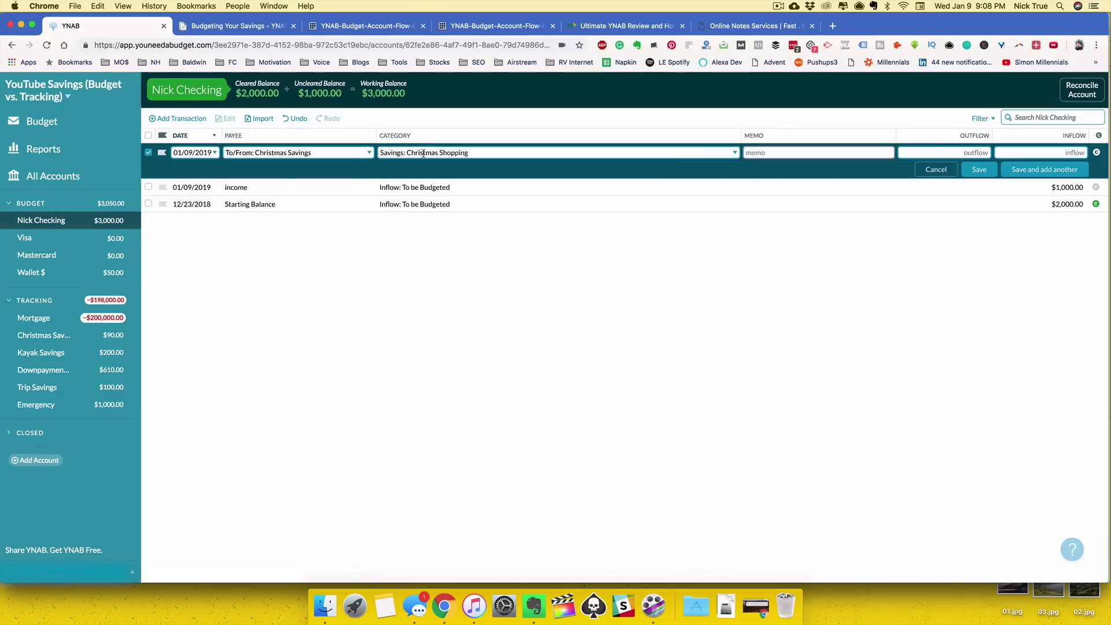
left_click(933, 153)
type("90")
left_click(1000, 171)
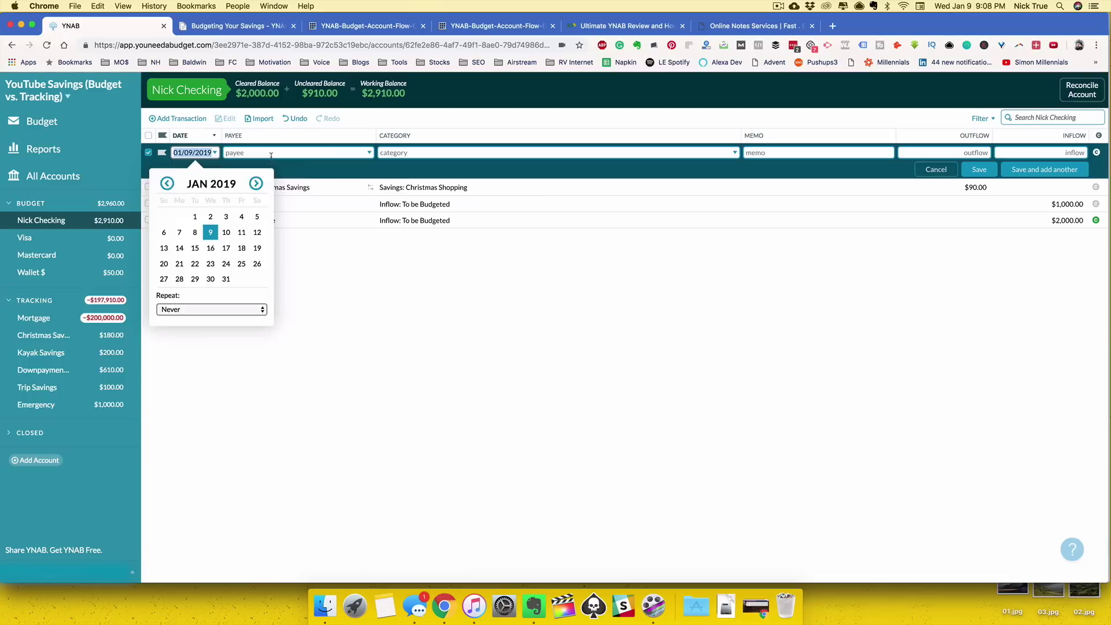
Record a $110 transfer from the checking account to Kayak Savings, categorized as Kayaks
left_click(271, 154)
type("ka")
left_click(283, 239)
type("kay")
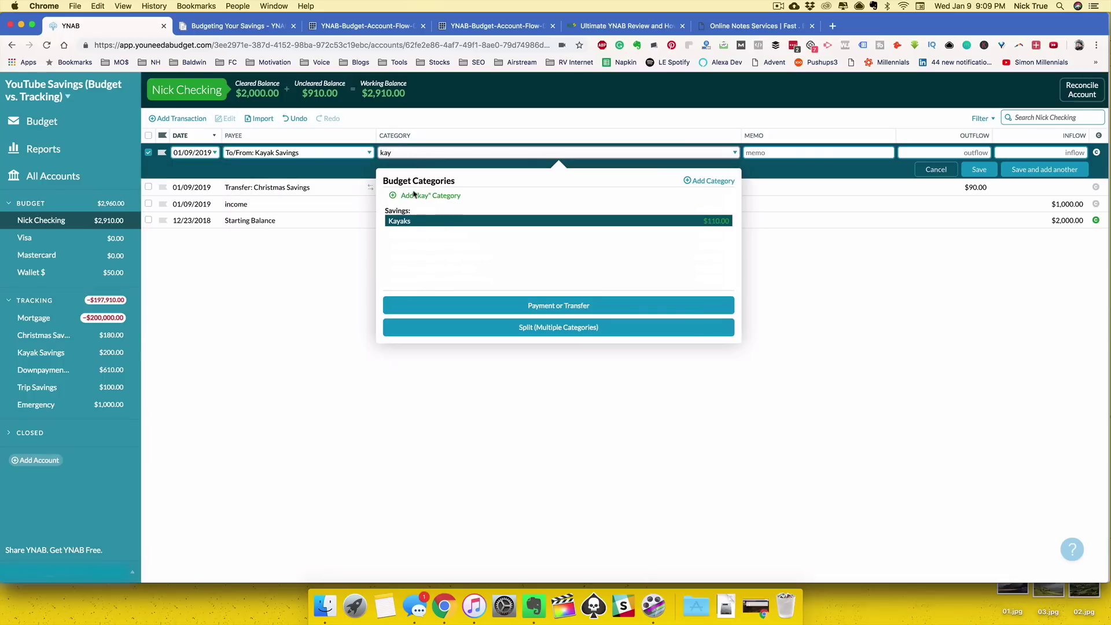
left_click(410, 223)
key("Tab")
type("110")
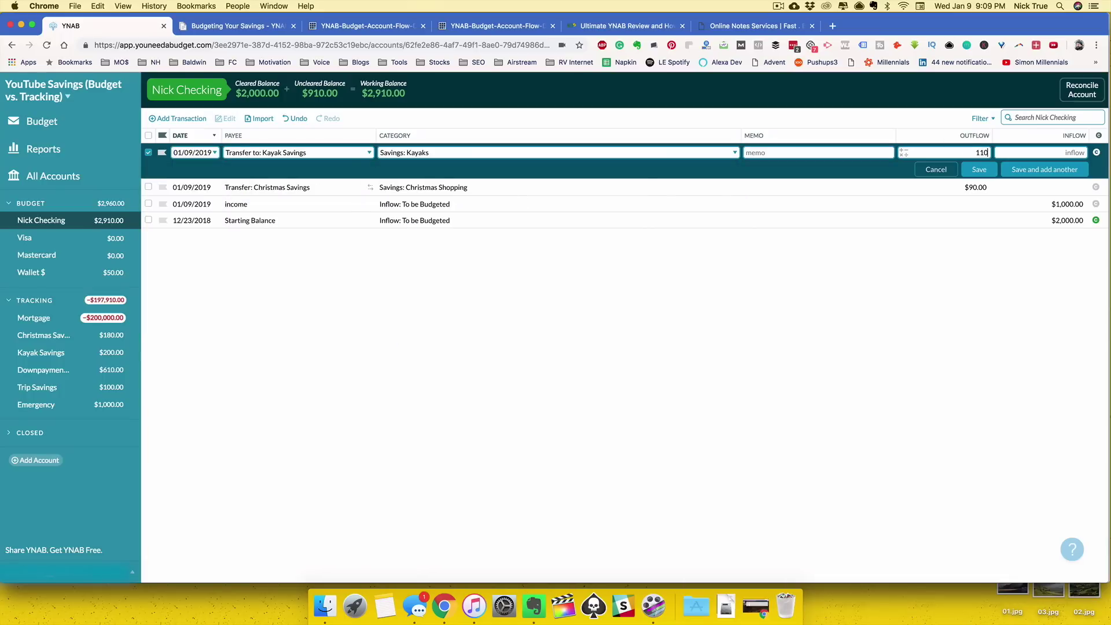
left_click(979, 169)
Record a $100 transfer from the checking account to Downpayment Savings, categorized as Down Payment on a House, and return to the budget
left_click(178, 118)
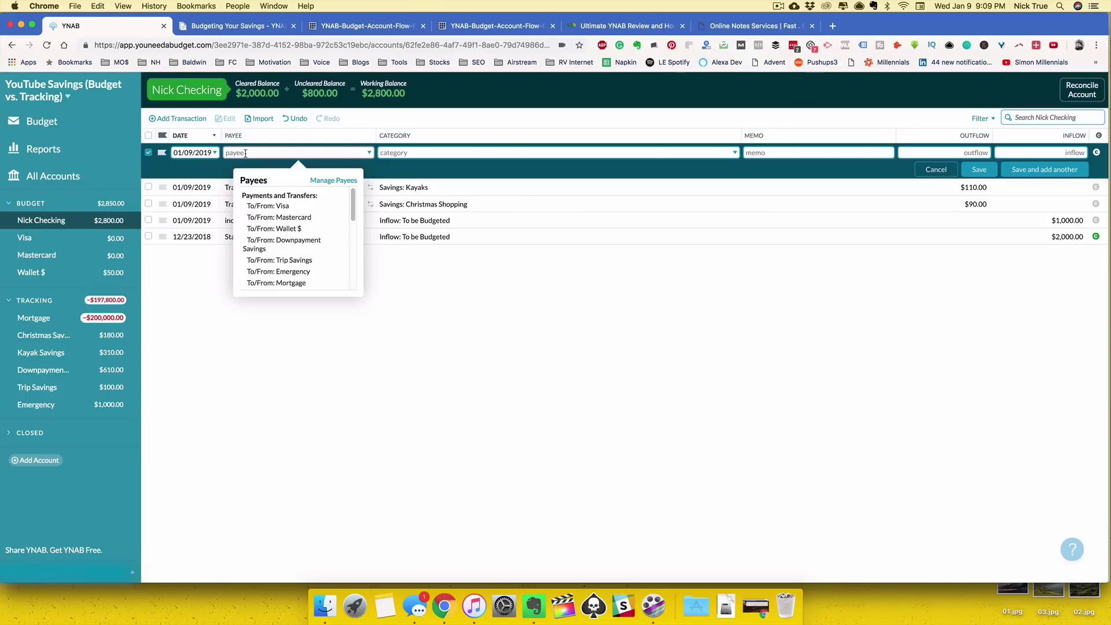
type("down")
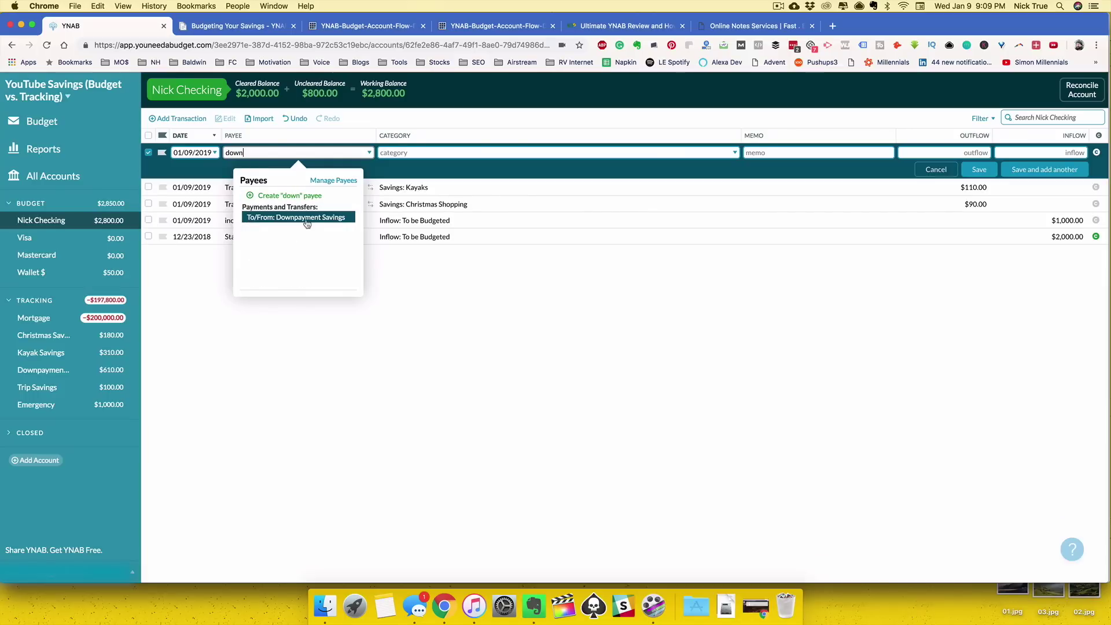
left_click(307, 218)
type("down")
left_click(432, 225)
key("Tab")
type("10")
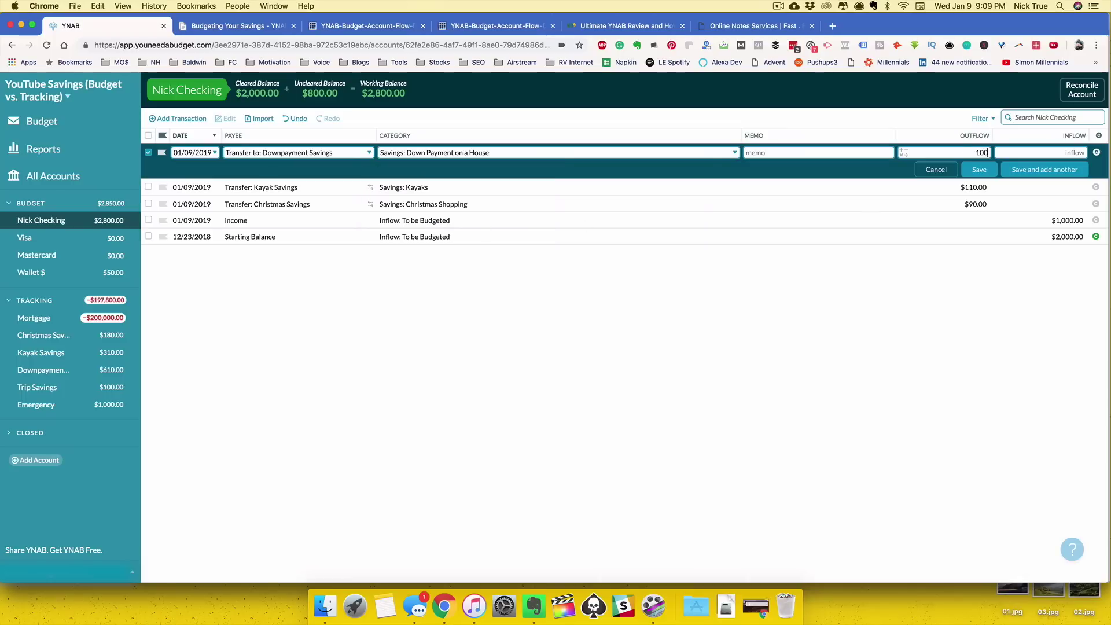
left_click(978, 170)
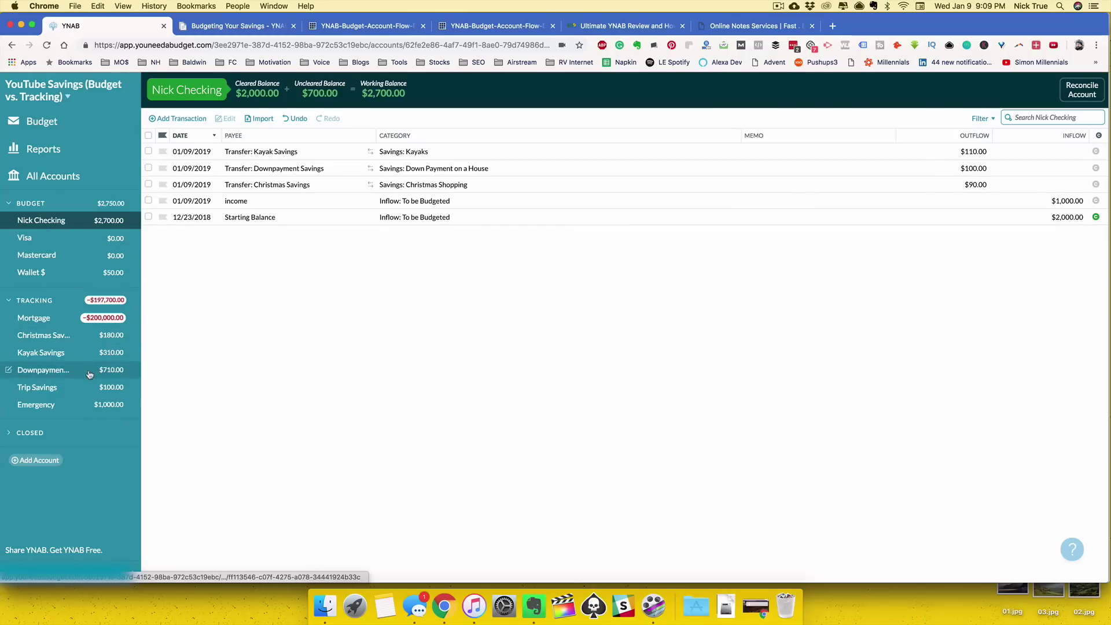
left_click(44, 121)
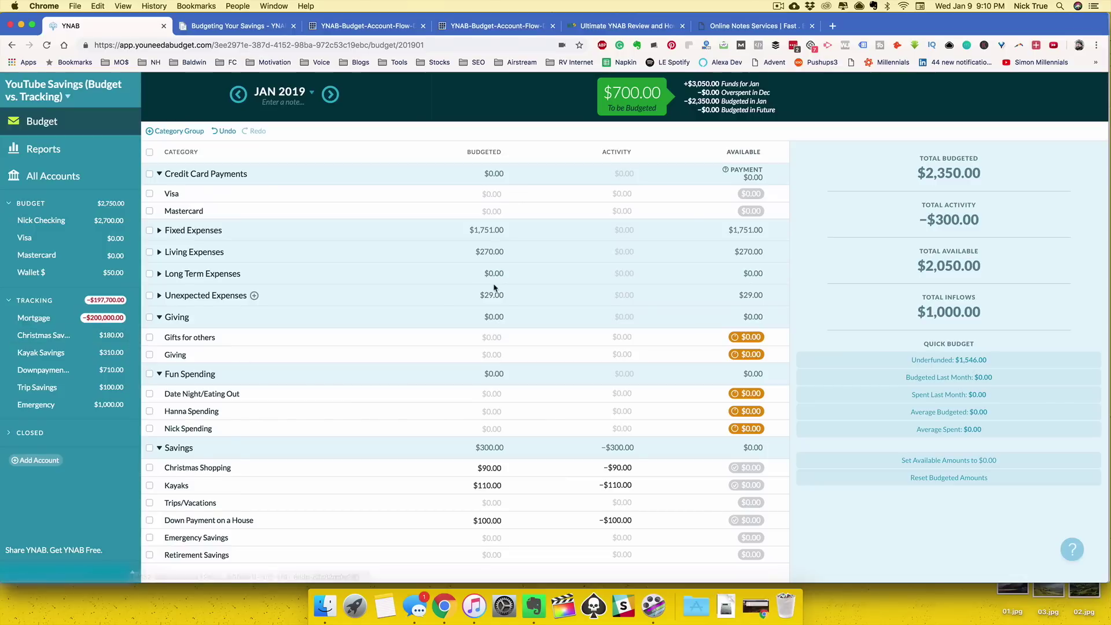
Record a $2 inflow from the payee Interest in the Christmas Savings tracking account
left_click(107, 340)
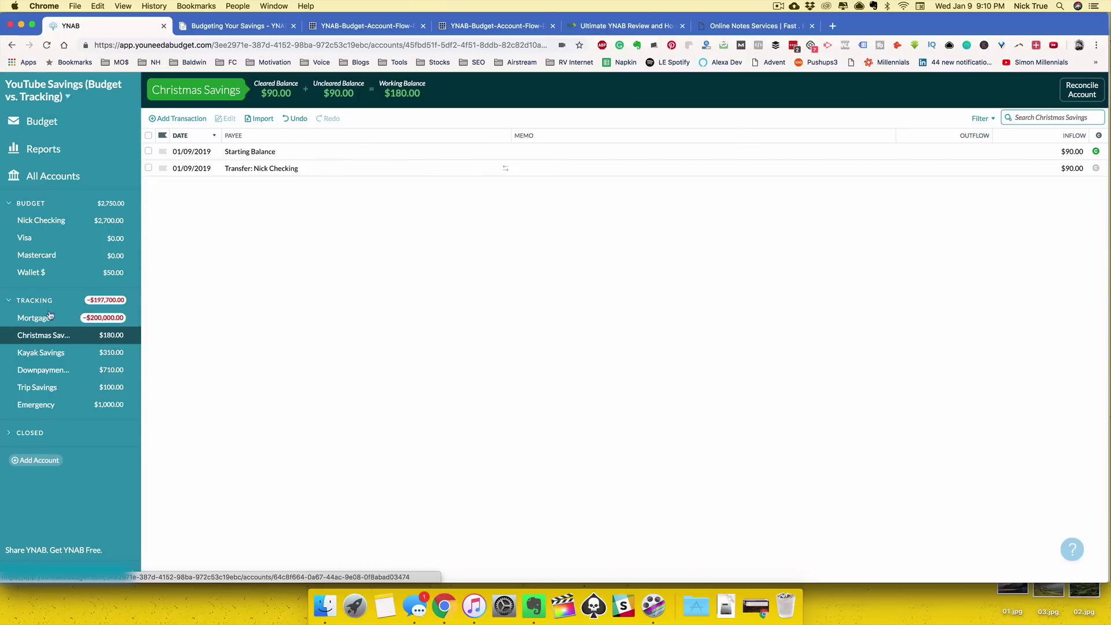
left_click(181, 119)
left_click(244, 152)
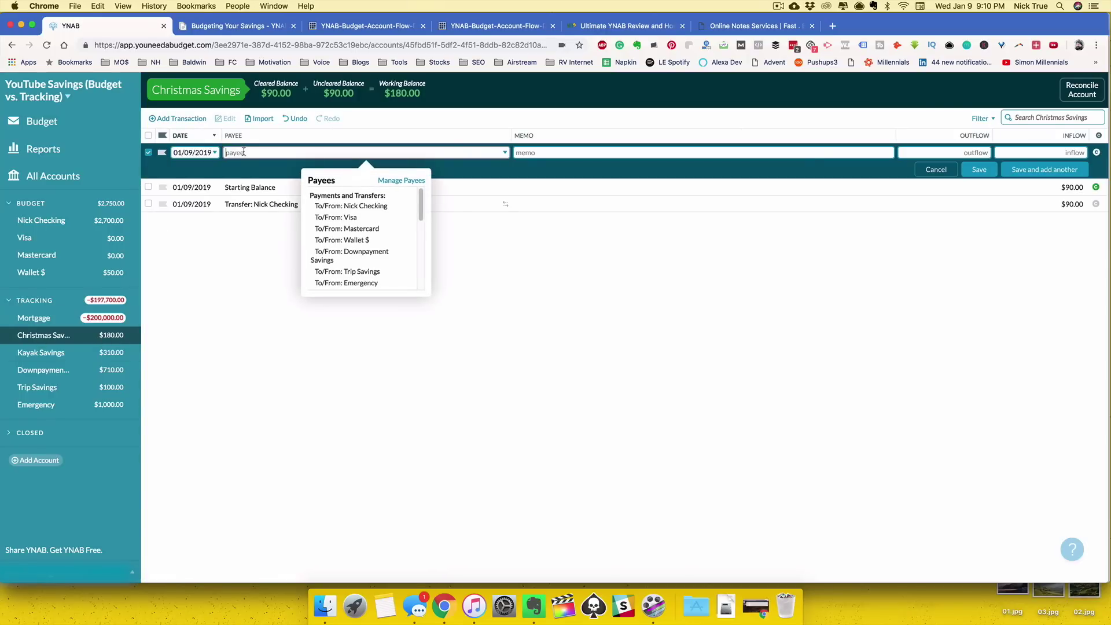
type("int")
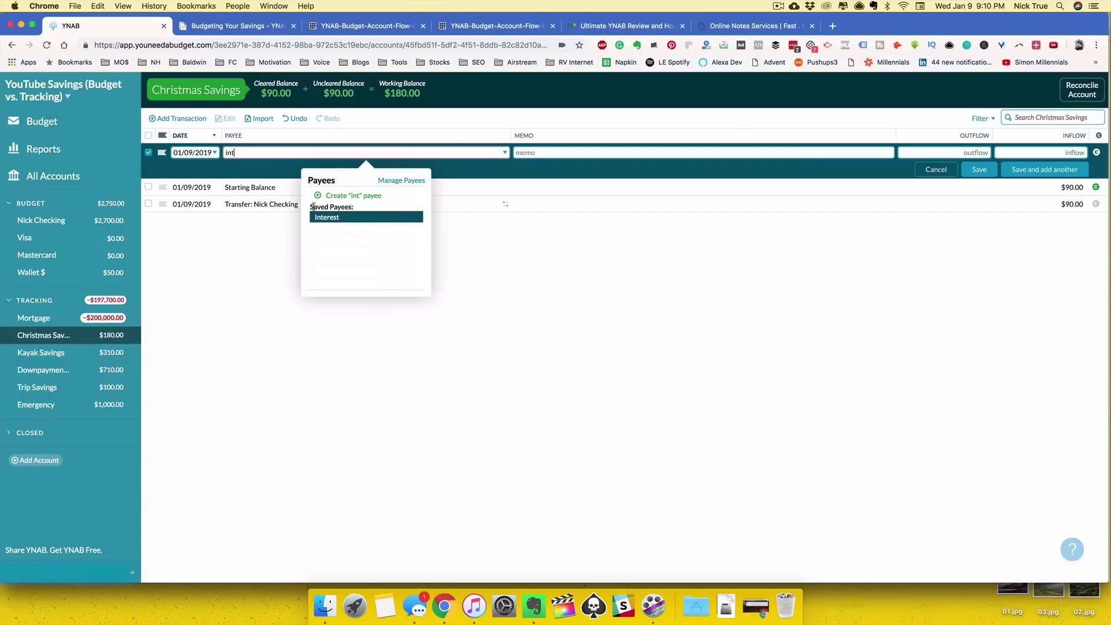
left_click(330, 218)
left_click(1045, 152)
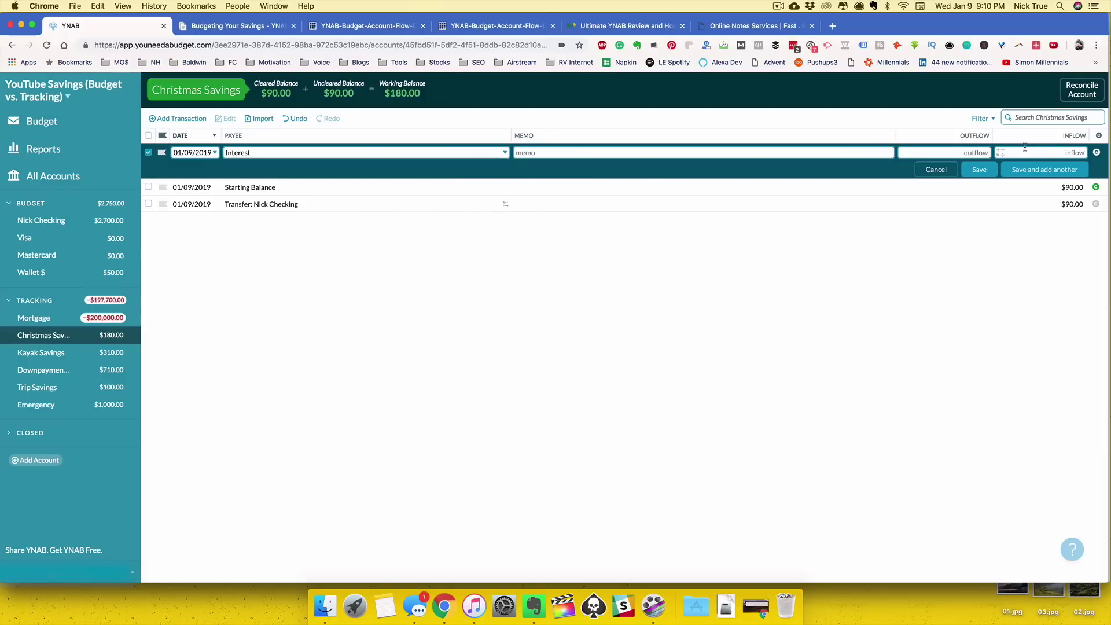
left_click(980, 169)
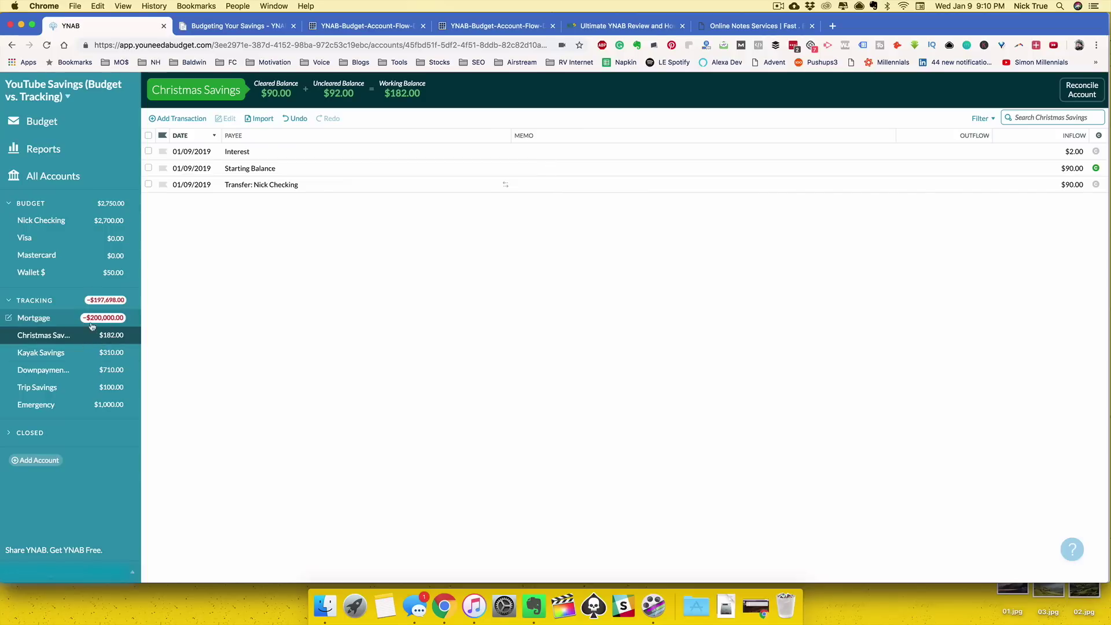
Check the January 2019 budget and examine the Spending Trends report for how the savings transfers are counted
left_click(52, 122)
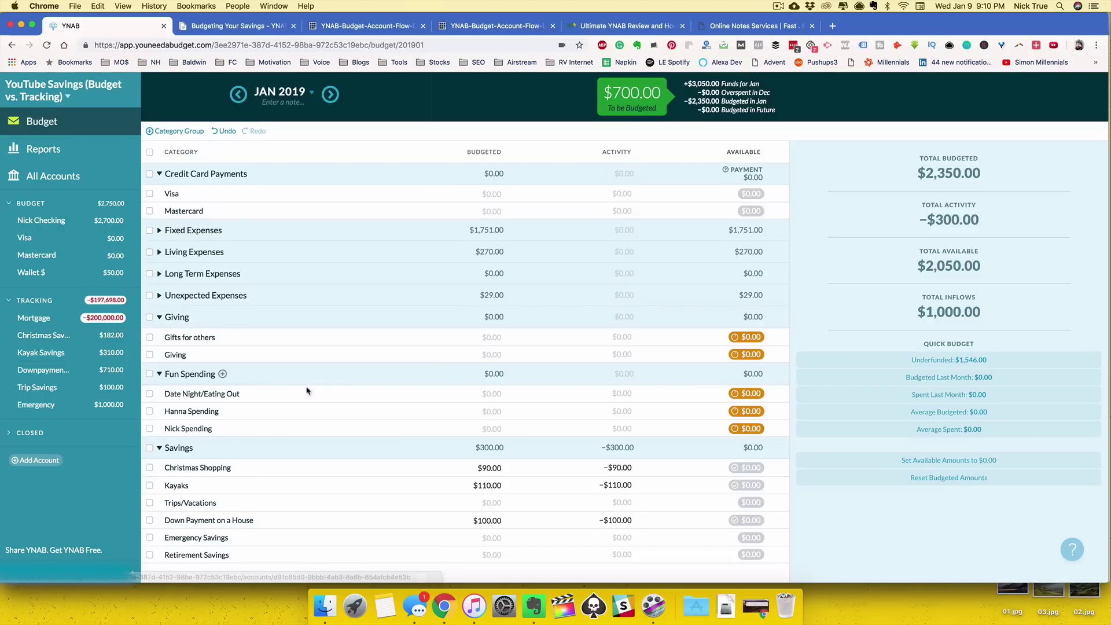
left_click(92, 152)
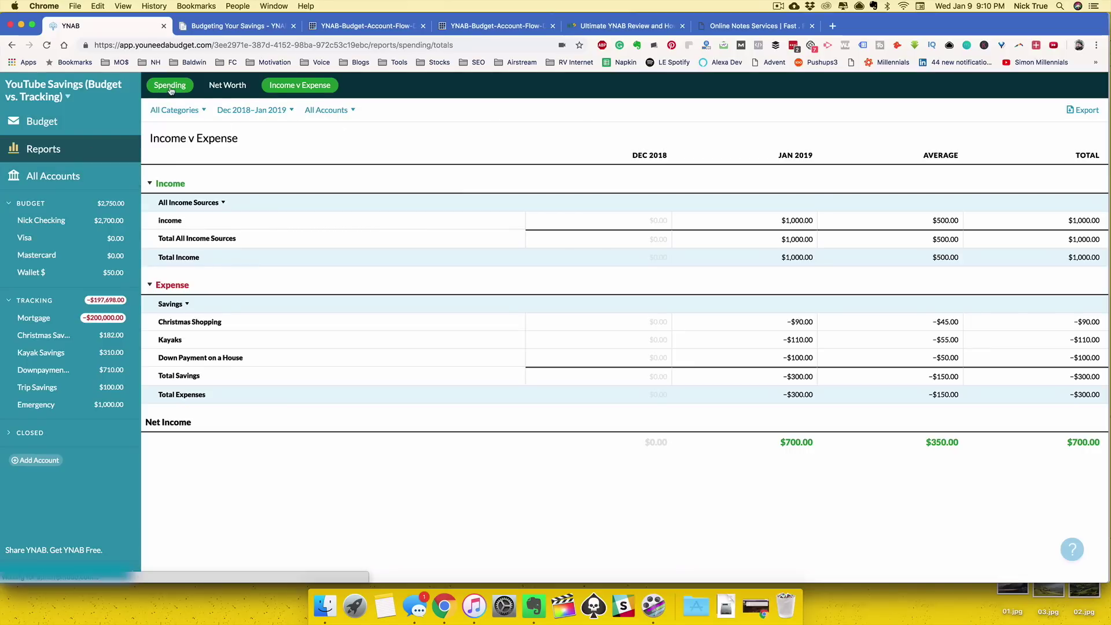
left_click(799, 137)
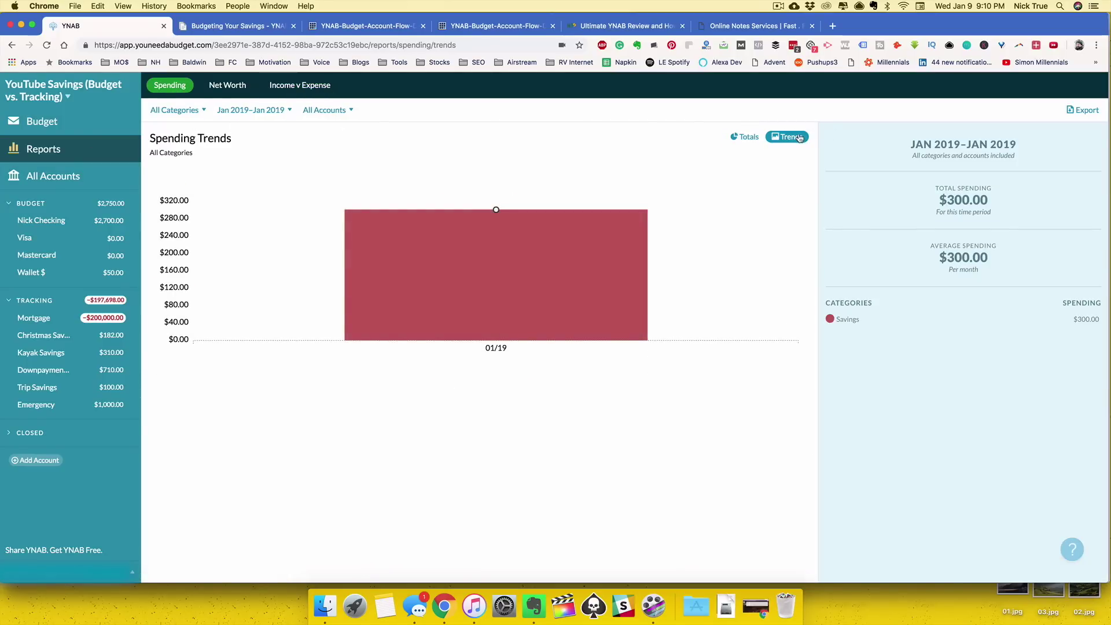
mouse_move(561, 287)
left_click(541, 260)
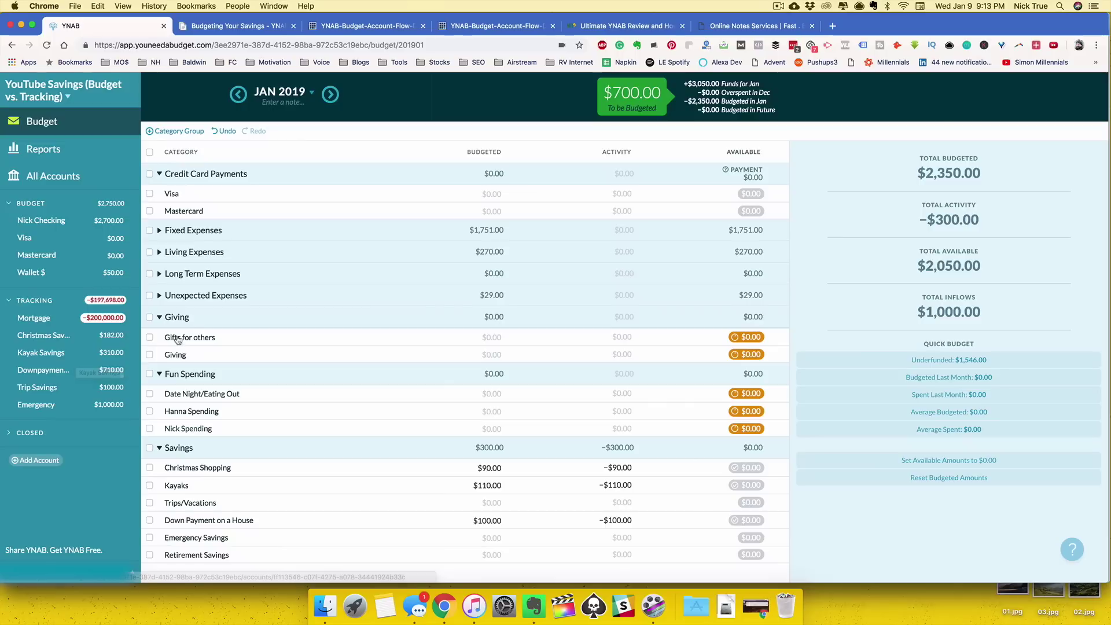
Examine the Fixed Expenses categories and the details of the Kayaks category in the January 2019 budget
left_click(160, 230)
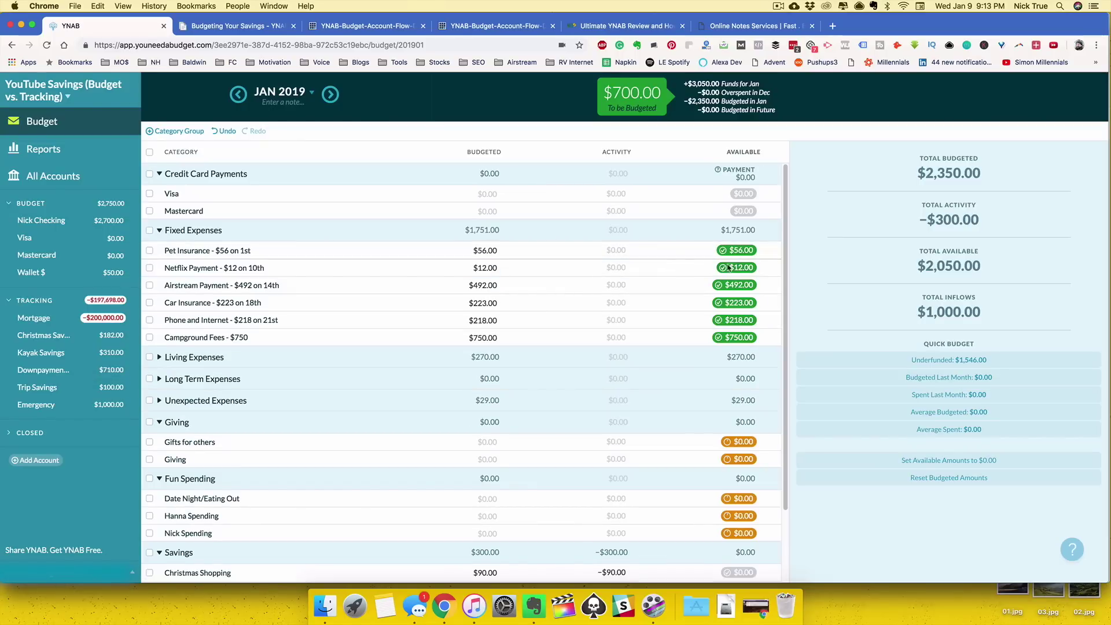
left_click(159, 231)
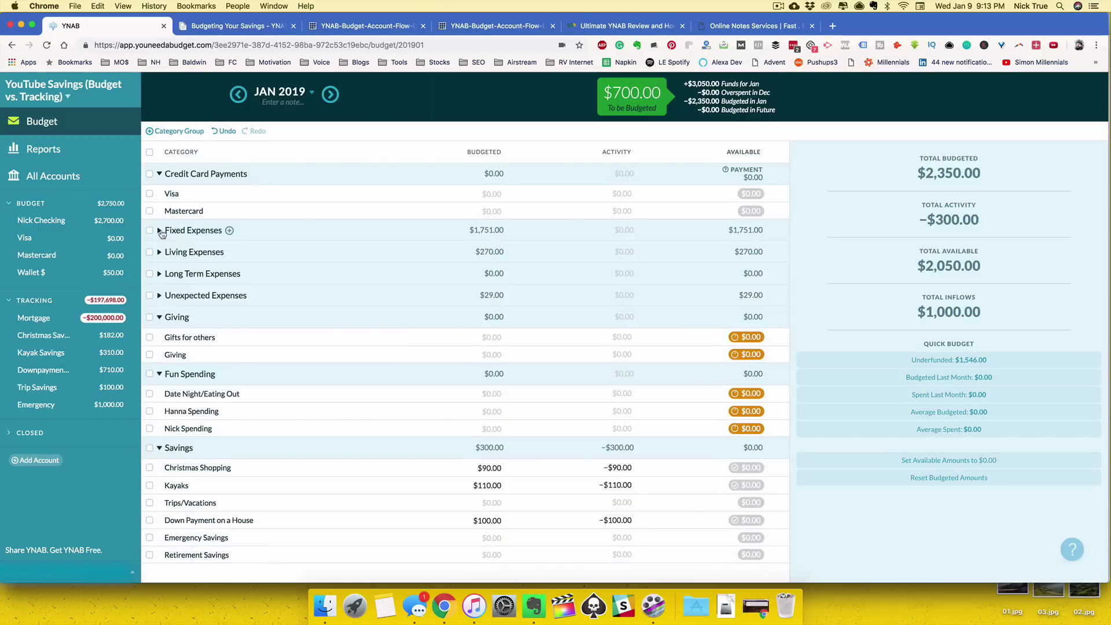
left_click(247, 491)
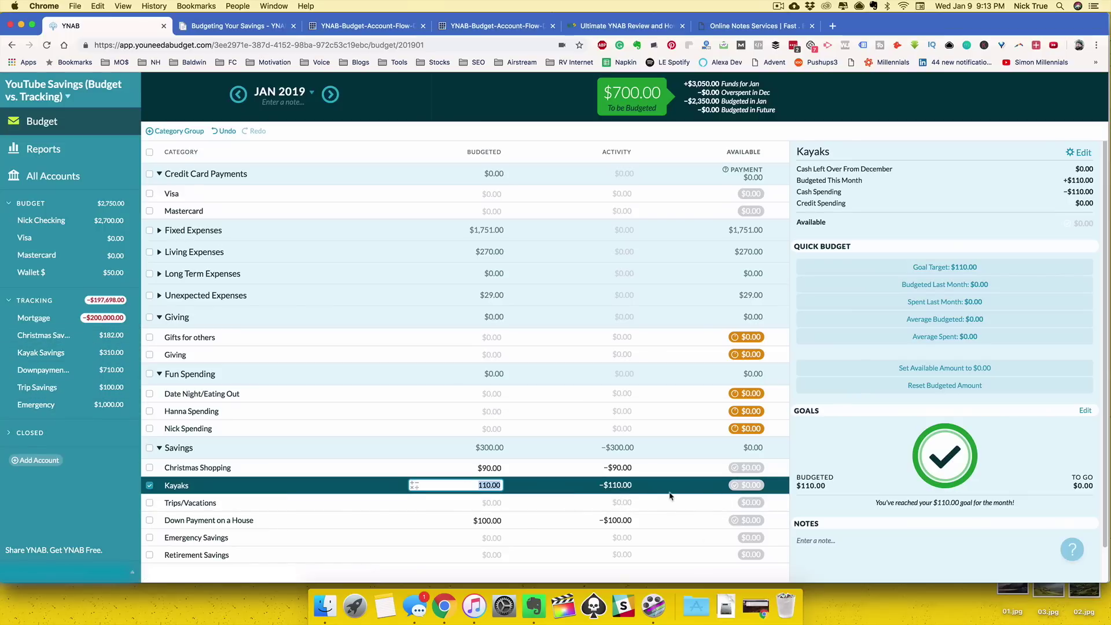
Record a $300 transfer from Kayak Savings to the checking account, viewing the account flow diagram before entering the outflow
left_click(50, 352)
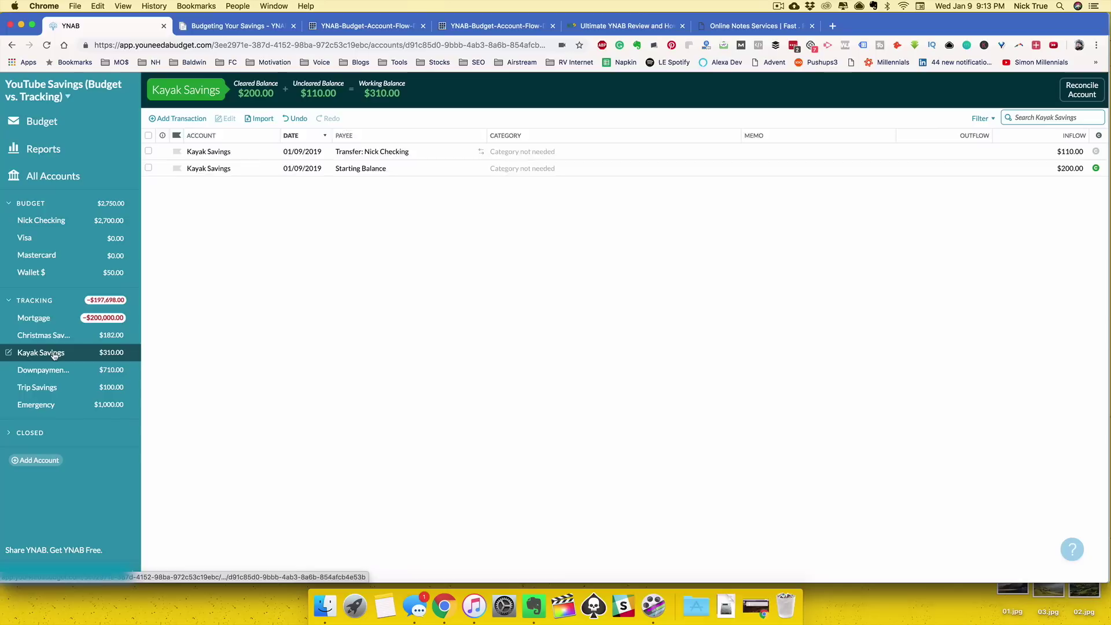
left_click(168, 118)
left_click(239, 152)
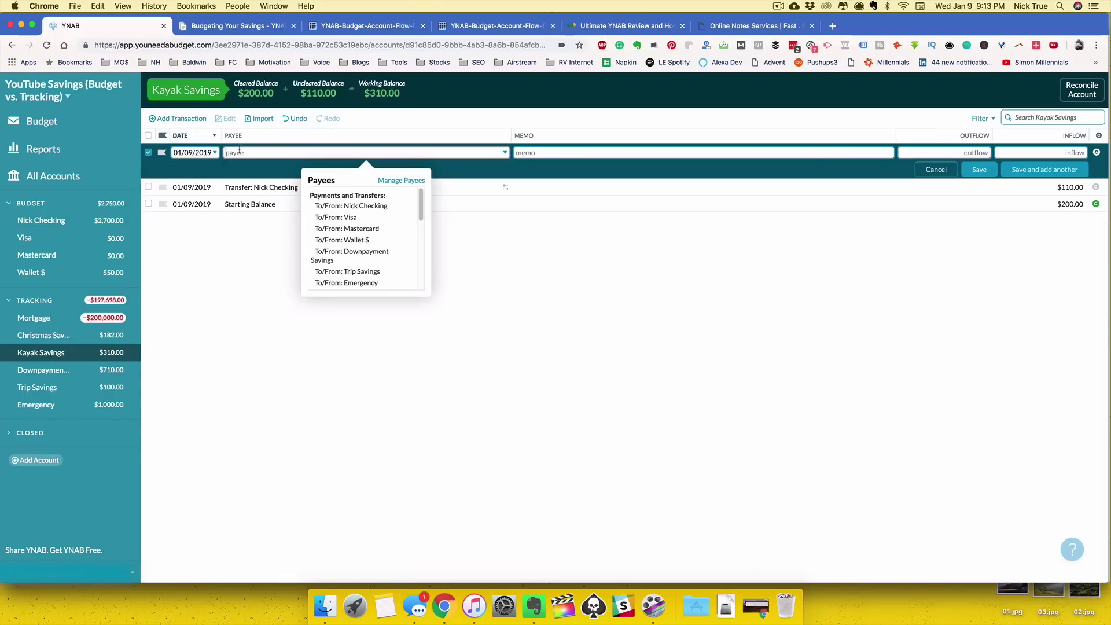
type("nick")
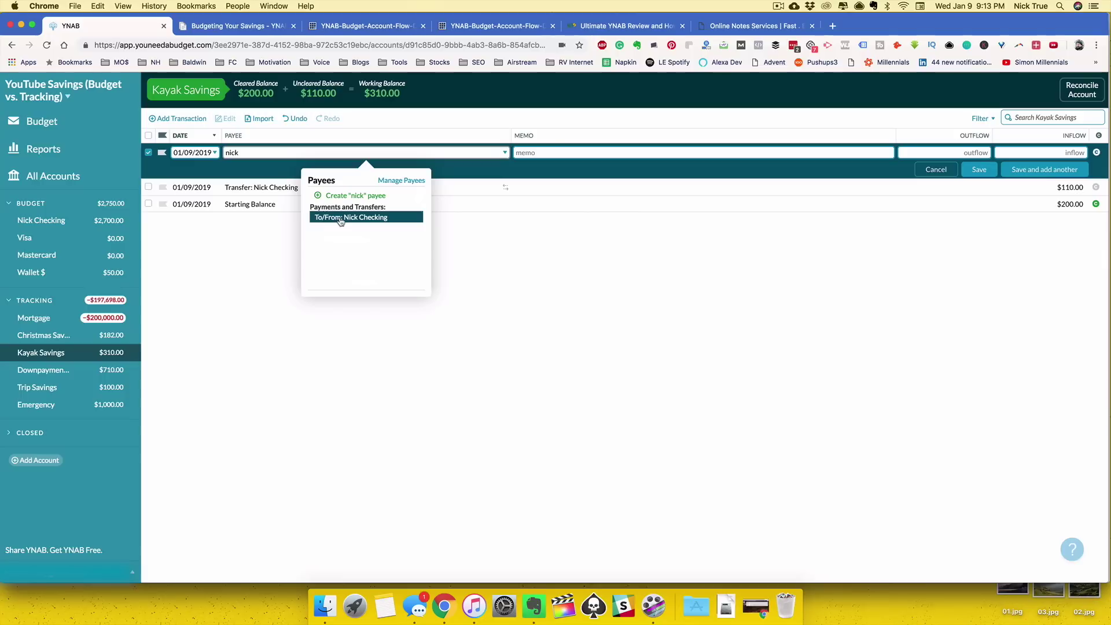
left_click(339, 217)
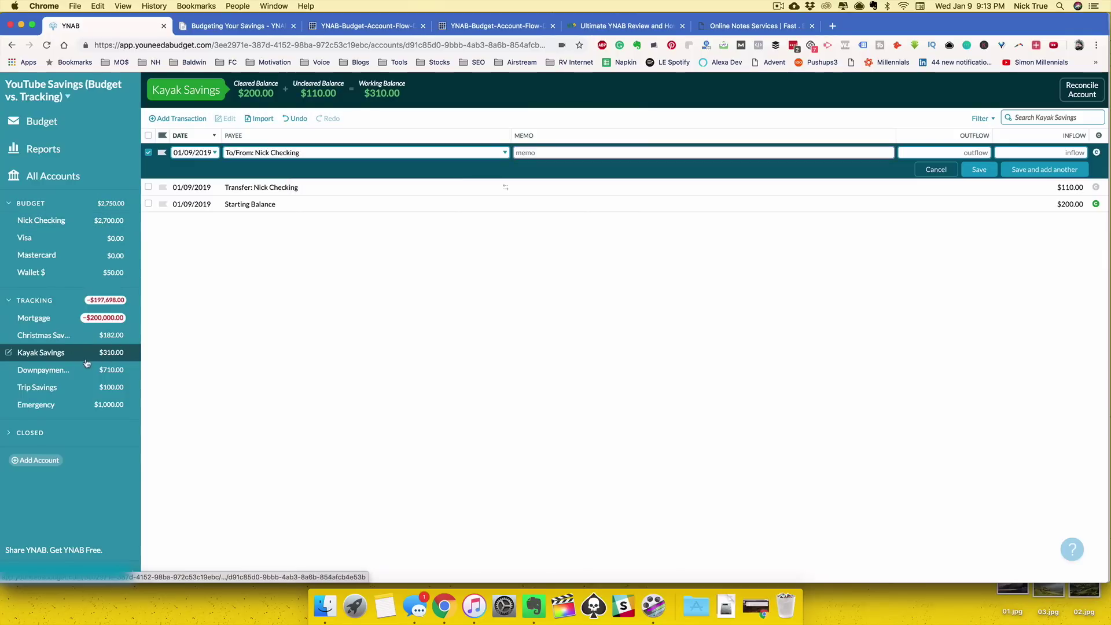
left_click(538, 25)
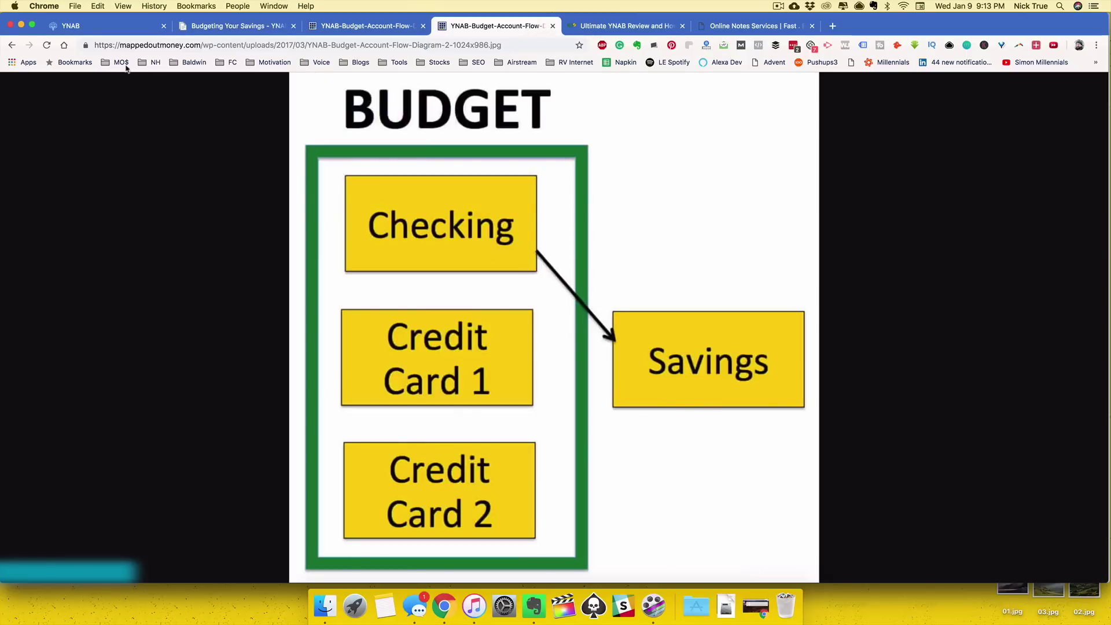
key("super+1")
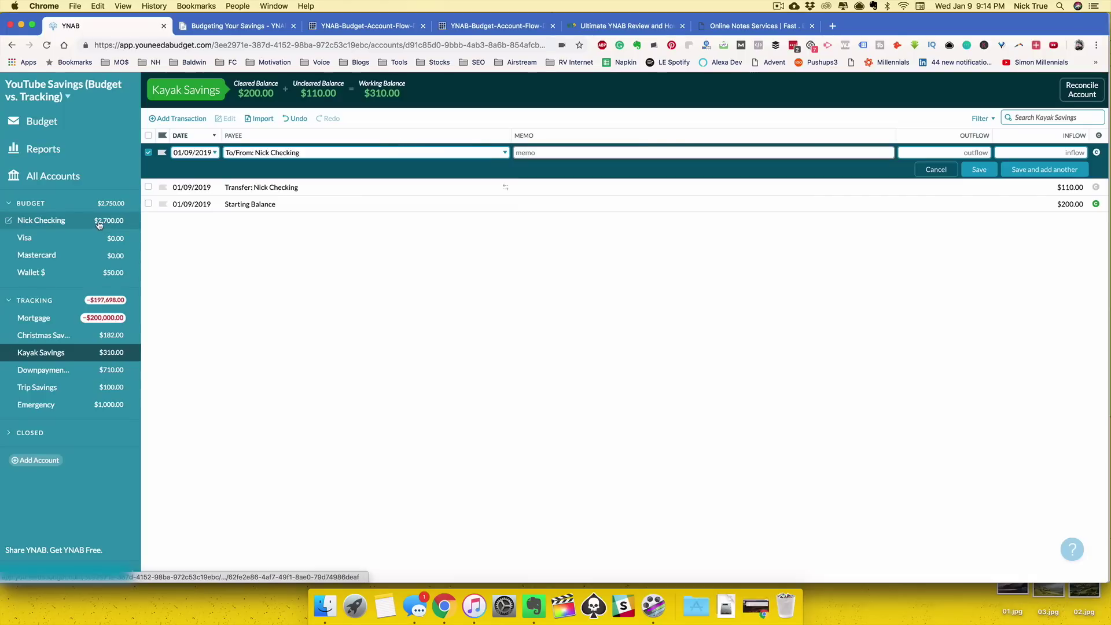
left_click(998, 153)
type("300")
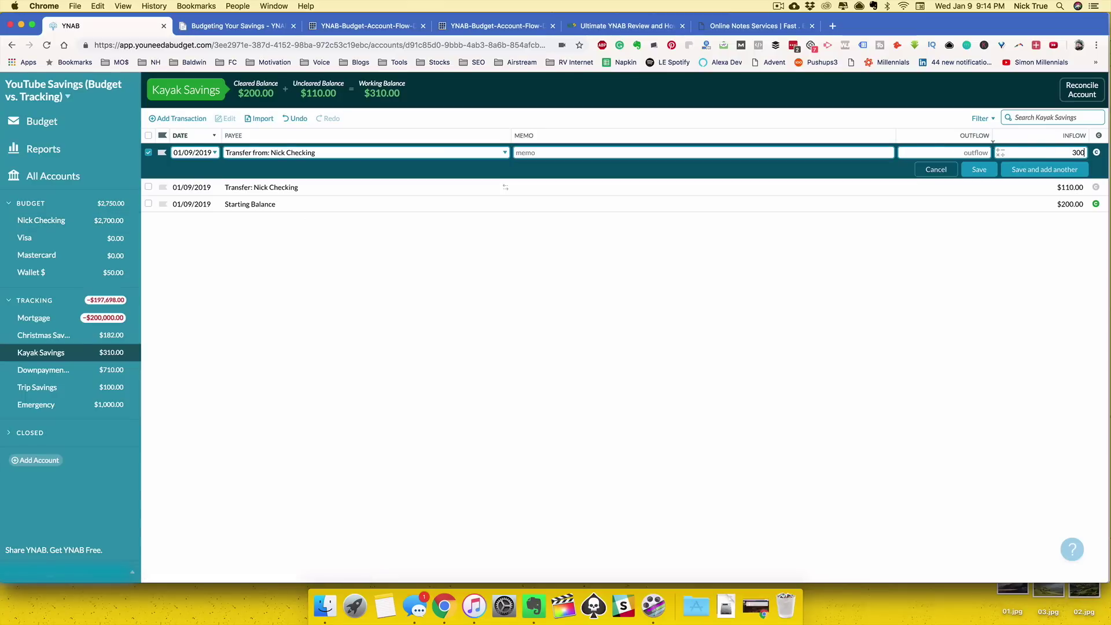
type("300")
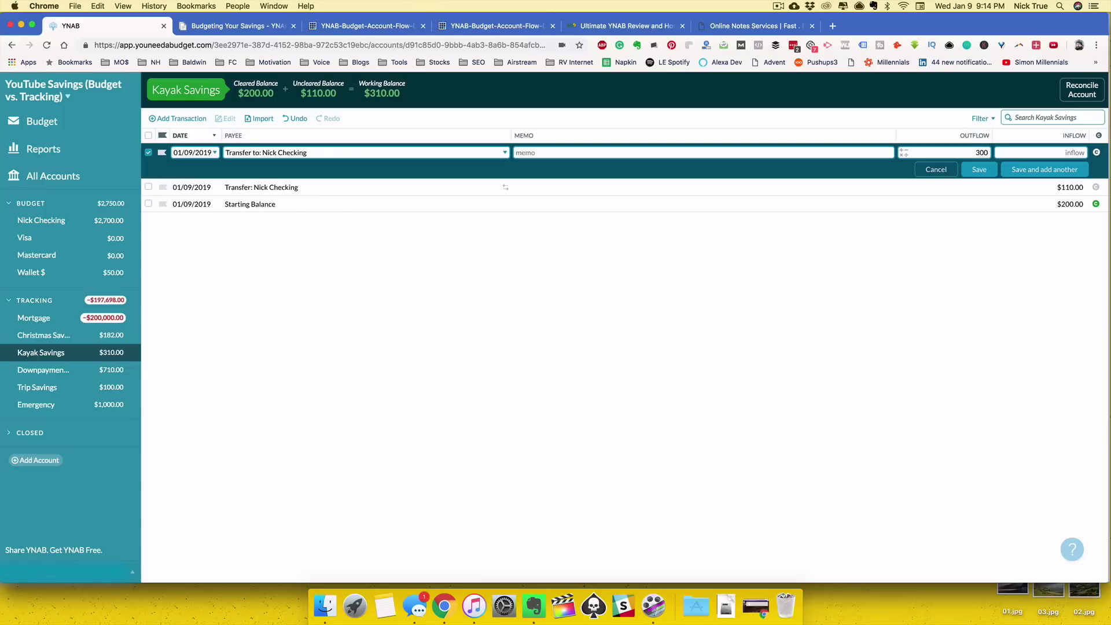
left_click(979, 169)
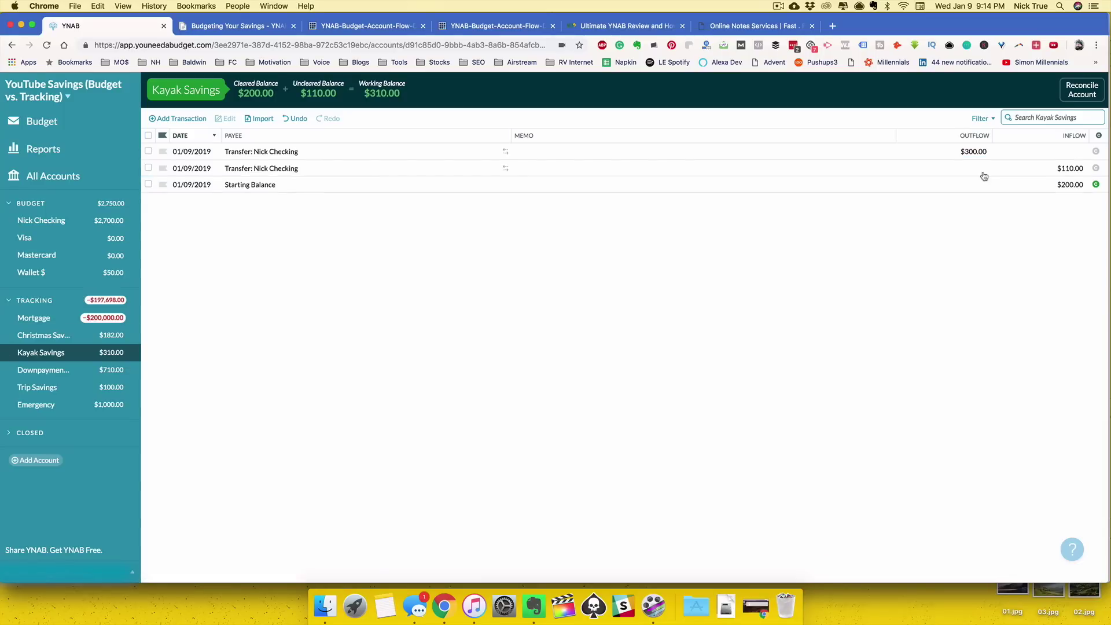
Open the category of the uncategorized $300 Kayak Savings transfer in the checking account
left_click(62, 222)
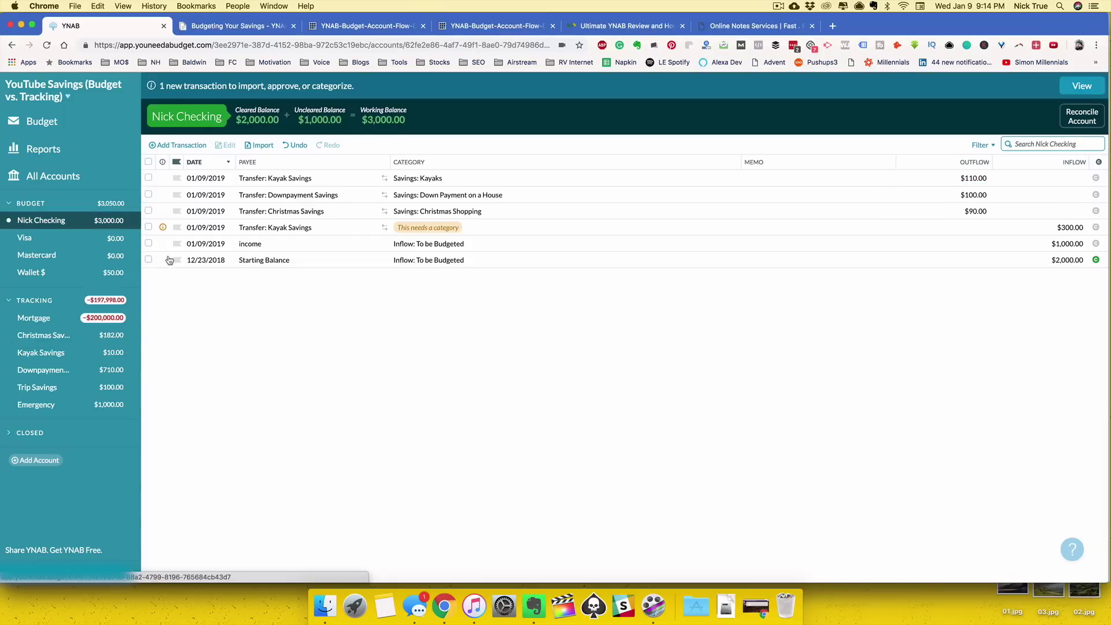
left_click(422, 229)
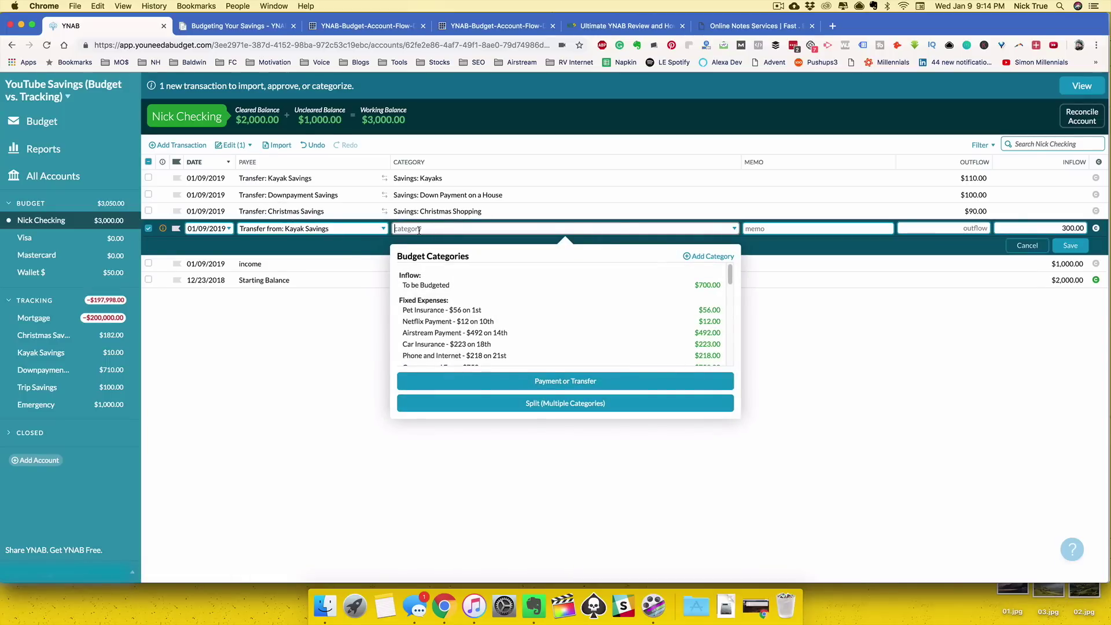
type("infl")
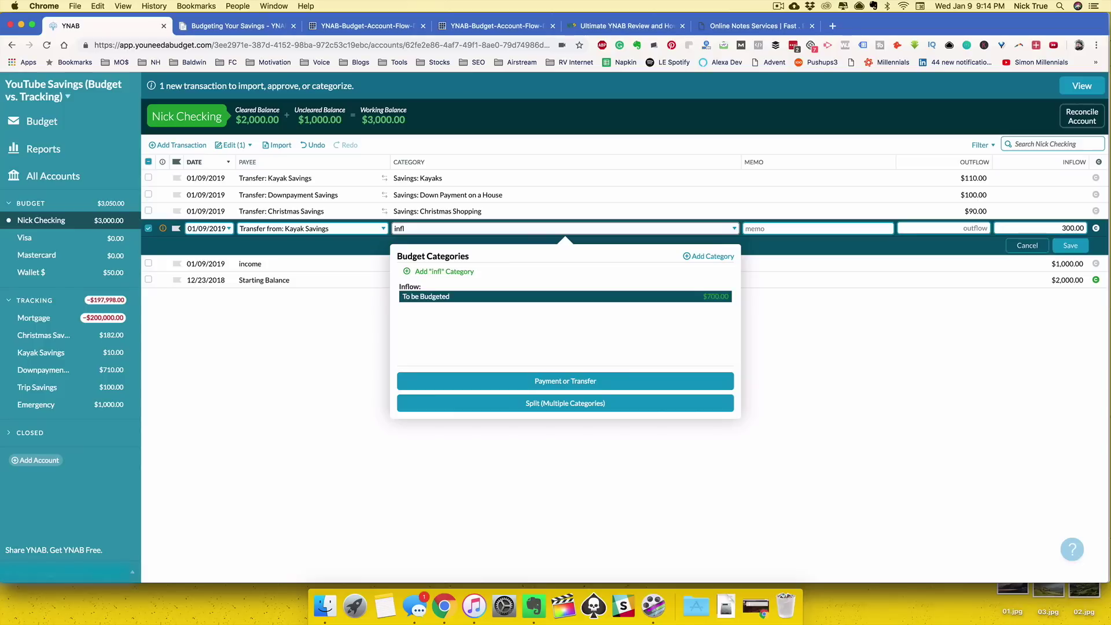
key("BackSpace")
key("BackSpace")
key("BackSpace")
key("BackSpace")
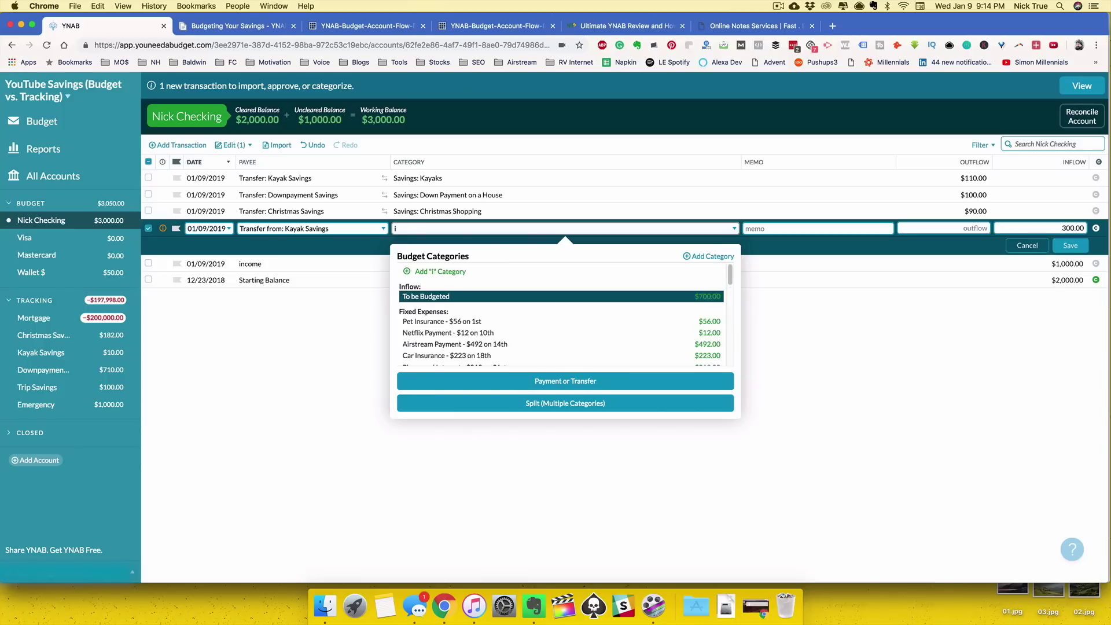
Categorize the $300 transfer from Kayak Savings as Kayaks, save it and check the Kayaks category in the budget
type("kay")
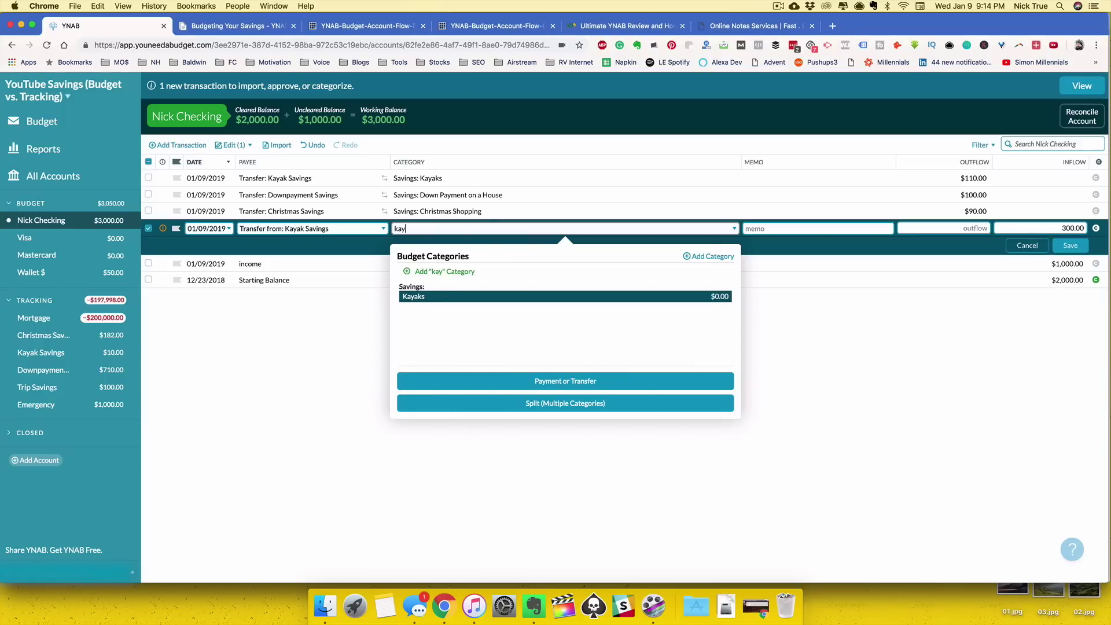
left_click(423, 297)
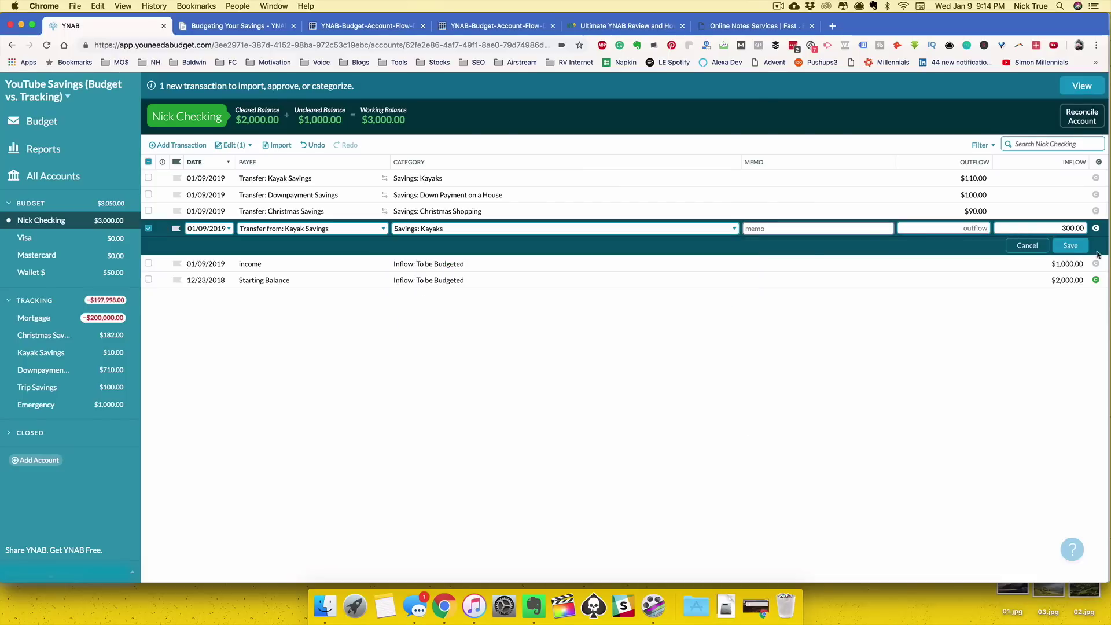
left_click(1071, 245)
left_click(52, 119)
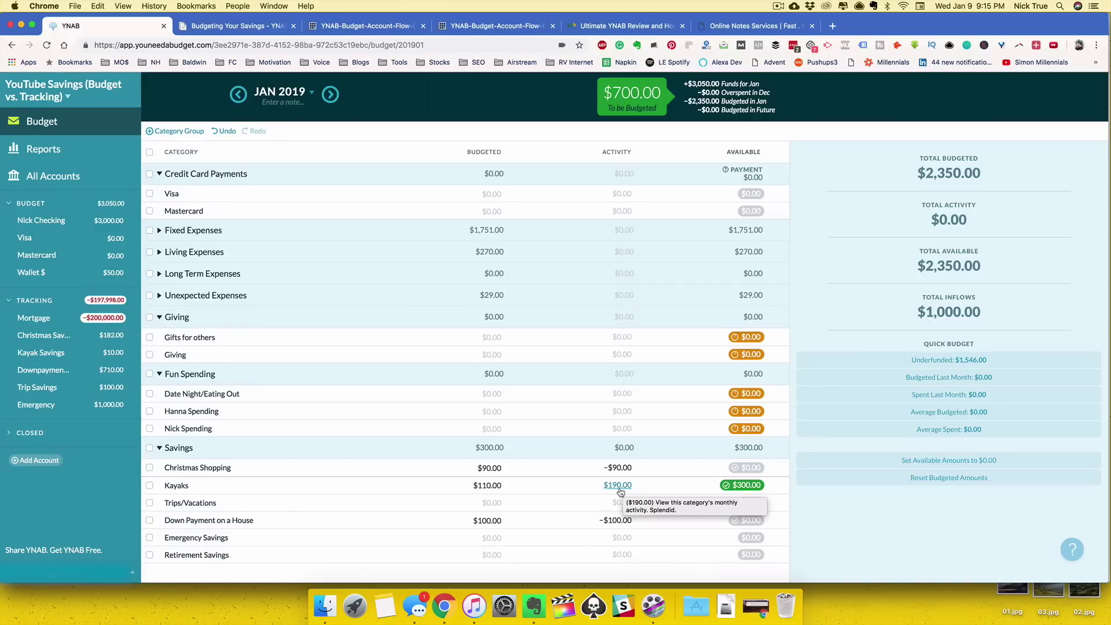
mouse_move(734, 491)
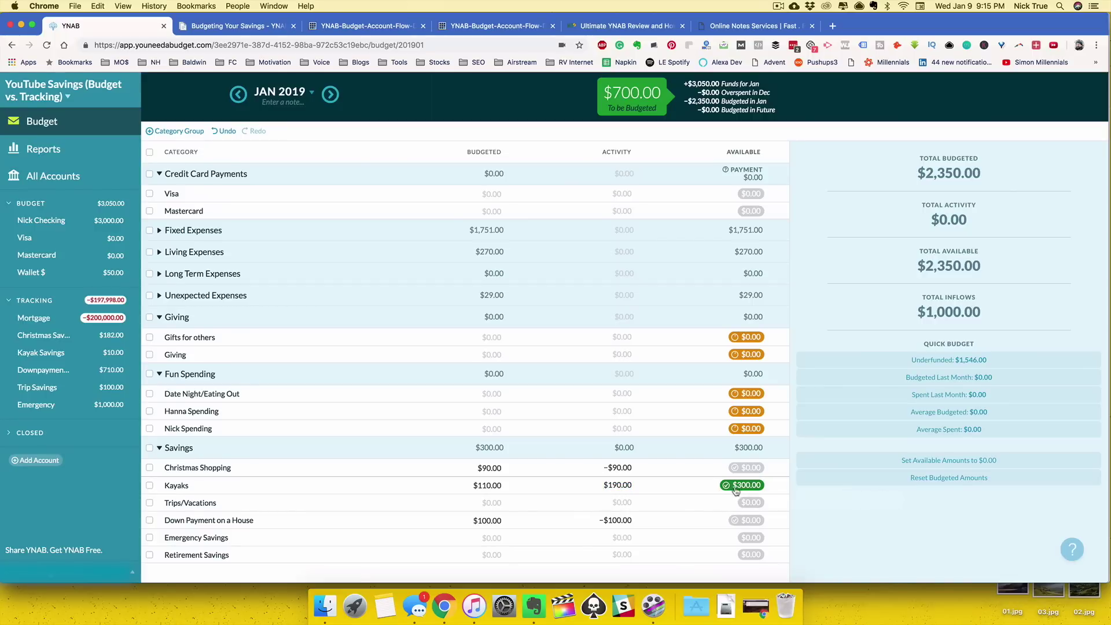
Record a $300 purchase from Kayak Place on the Visa account, categorized as Kayaks, and return to the January 2019 budget
left_click(31, 241)
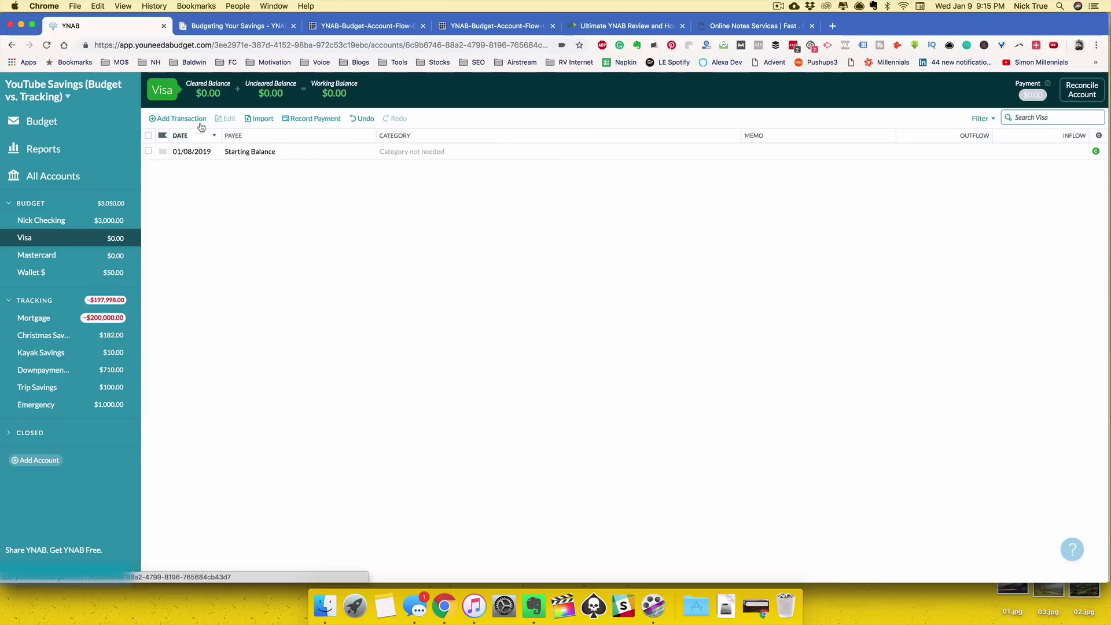
left_click(183, 119)
key("Tab")
type("kay")
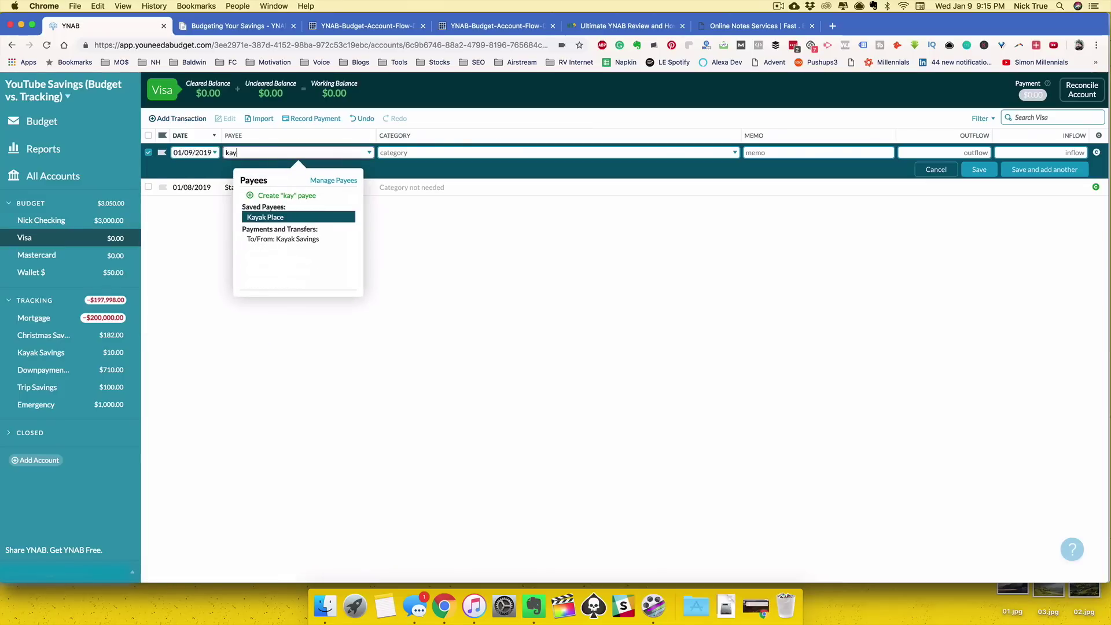
key("Tab")
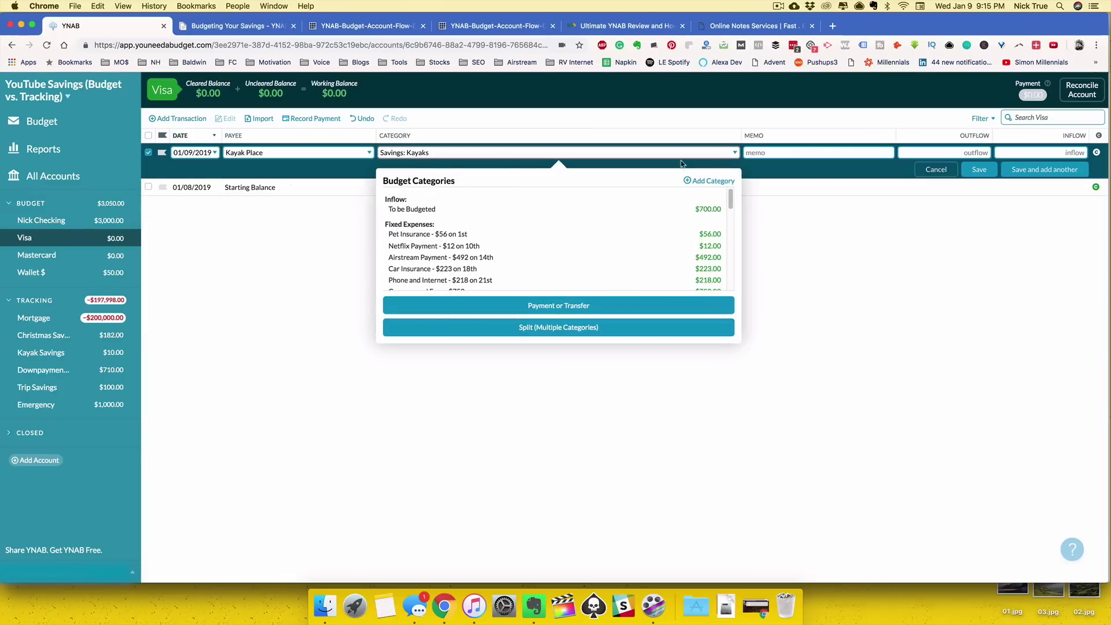
left_click(957, 151)
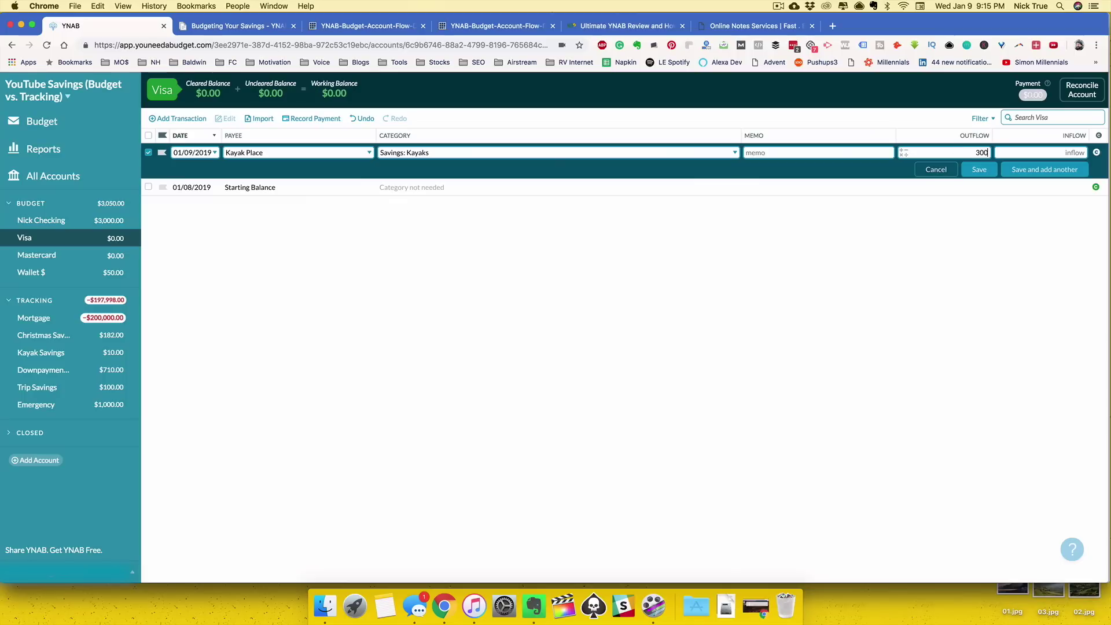
left_click(979, 169)
left_click(42, 121)
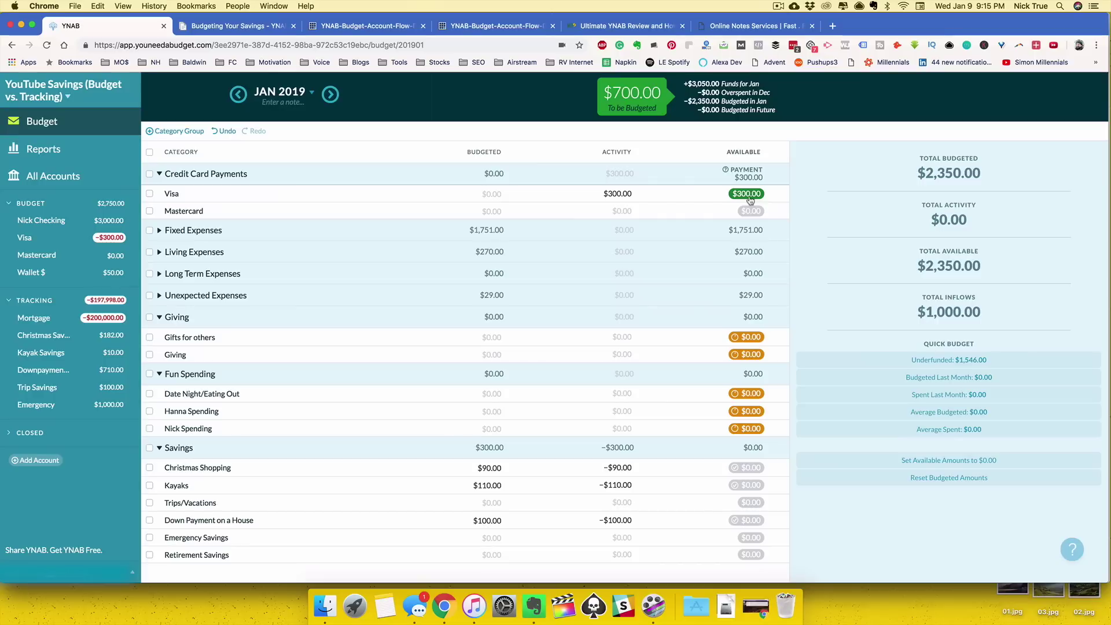
left_click(413, 411)
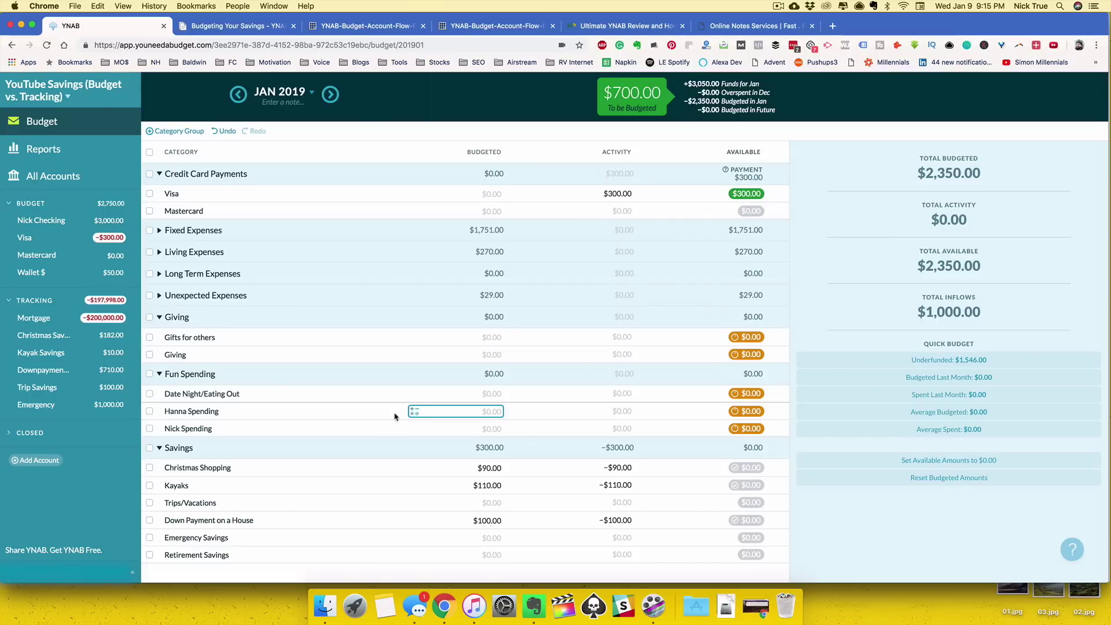